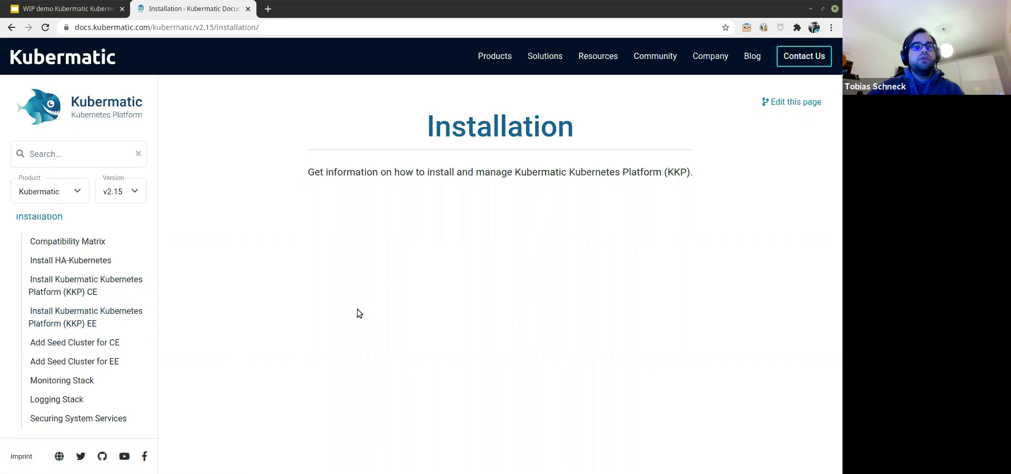
Step: Open the Kubermatic GitHub organisation, then load run-2.lab.kubermatic.io in a new tab
left_click(102, 457)
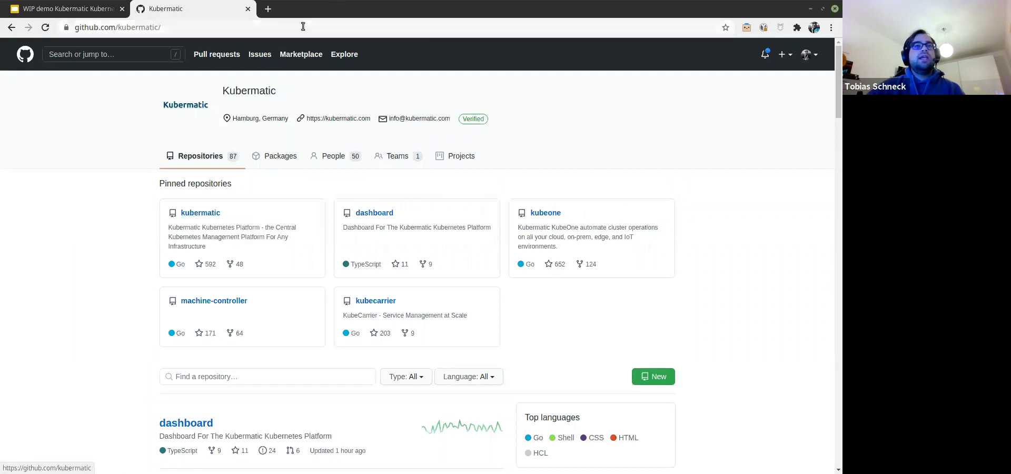
left_click(269, 9)
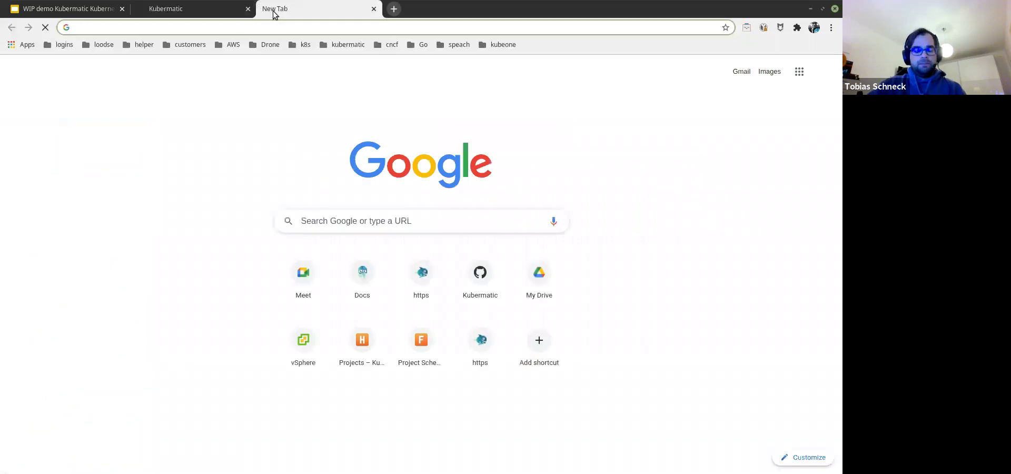
type("run")
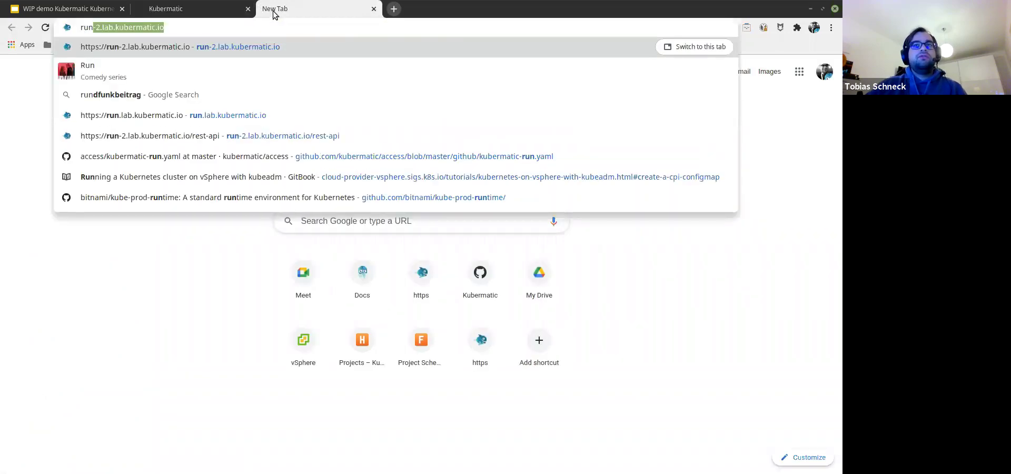
key("Return")
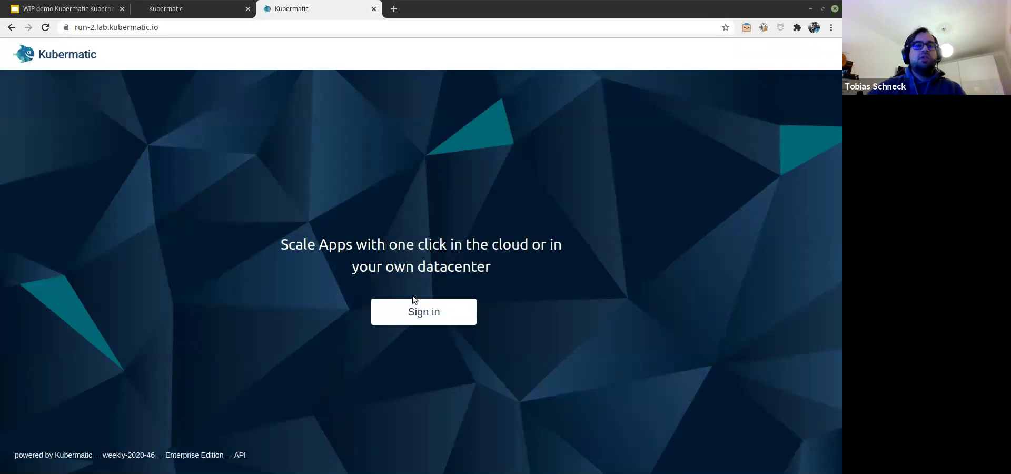
Step: Log in via GitHub, enable Show All Projects, and open demo-tobi-project's cluster list
left_click(415, 312)
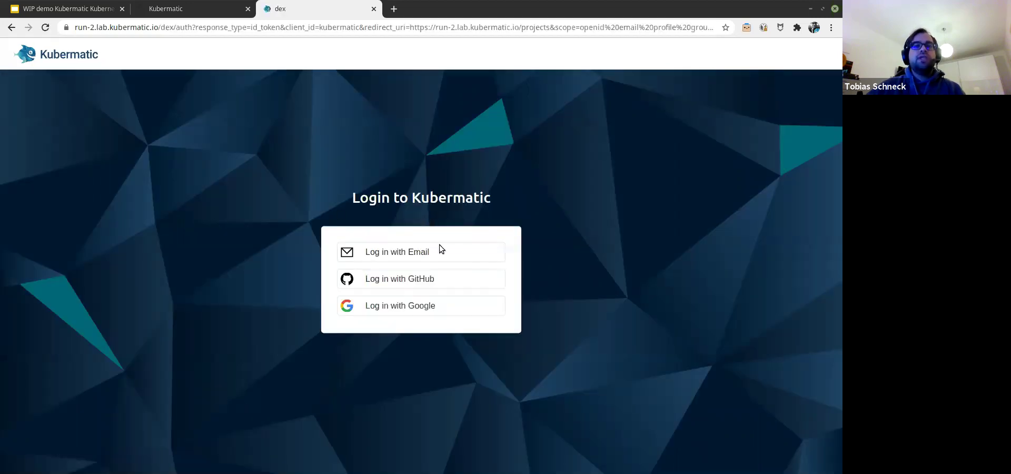
left_click(405, 280)
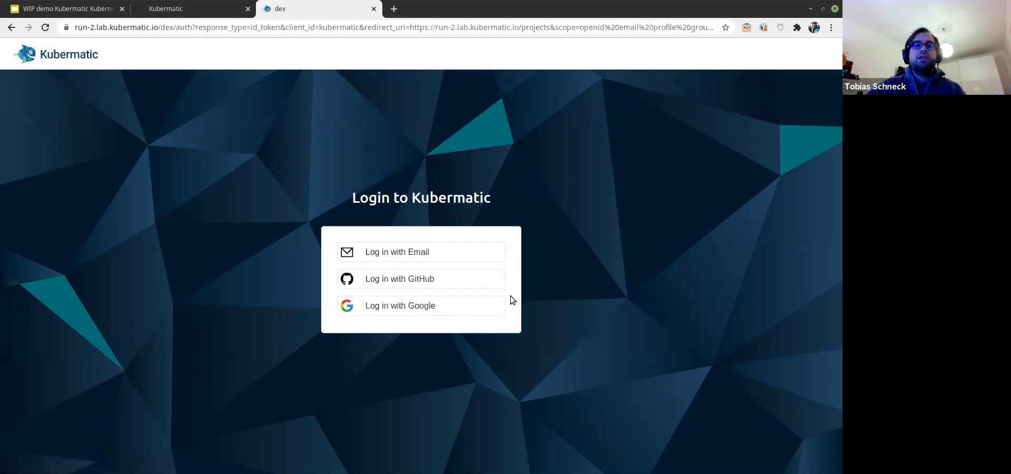
left_click(468, 287)
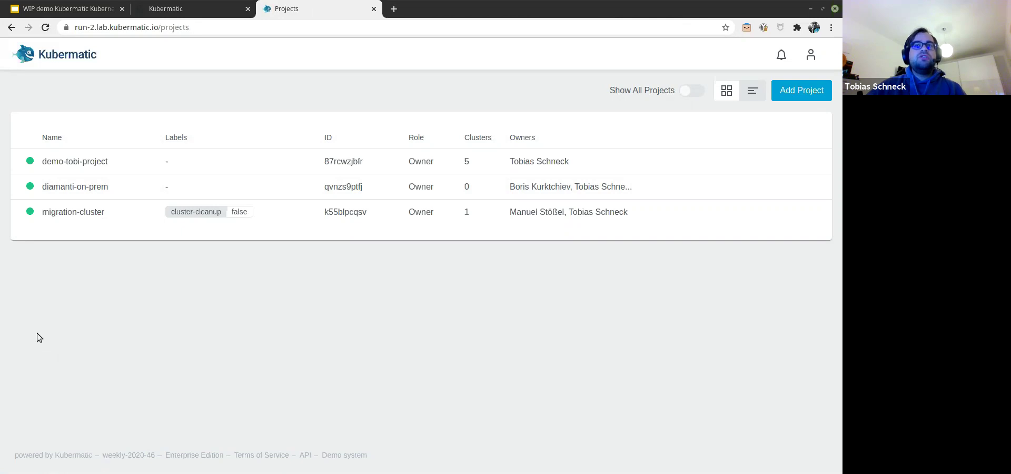
left_click(691, 91)
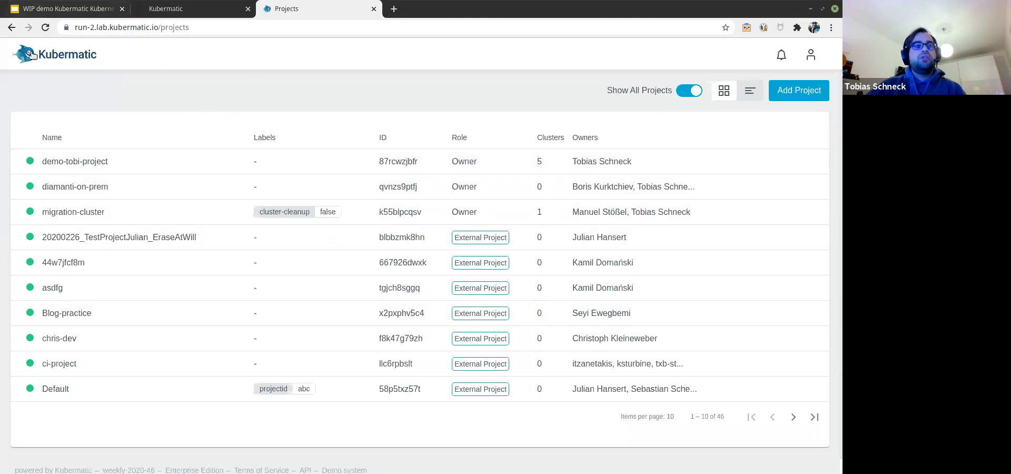
left_click(55, 160)
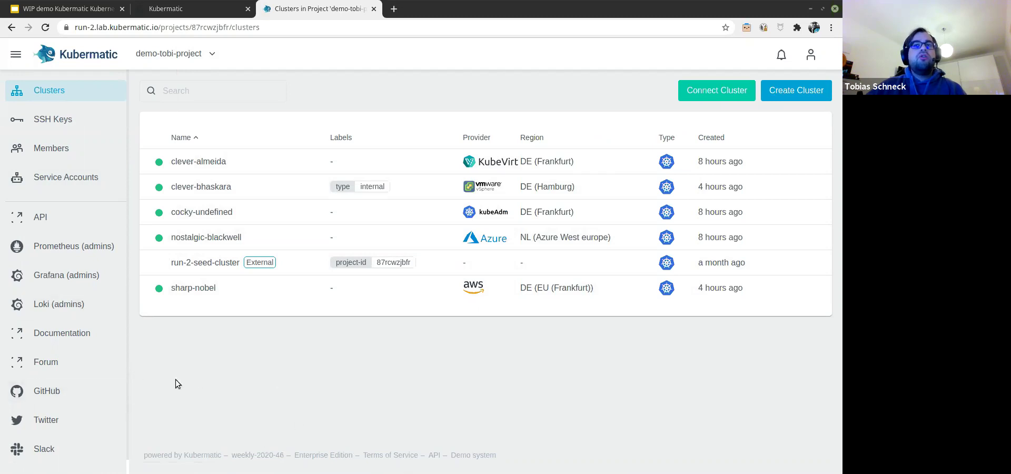
Step: Browse Members (Add Member with Owner group, cancelled) and Service Accounts, then open the API reference
left_click(82, 156)
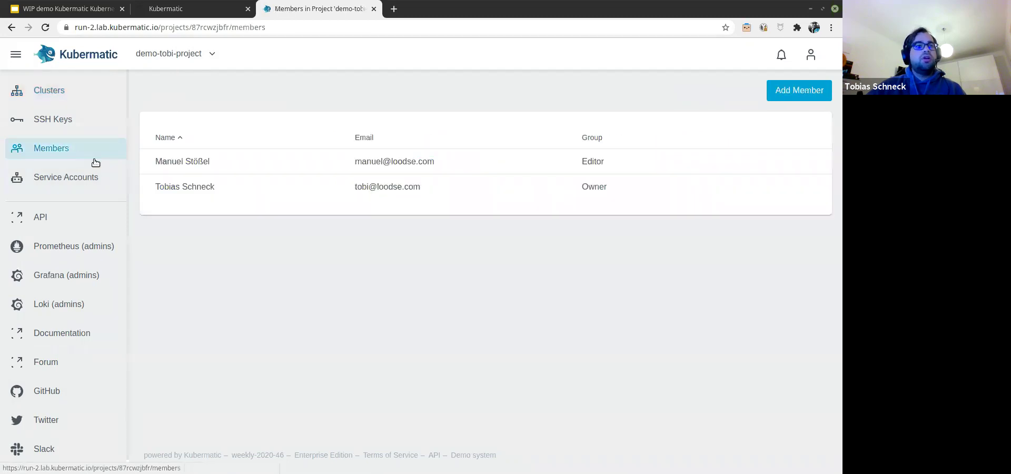
left_click(791, 101)
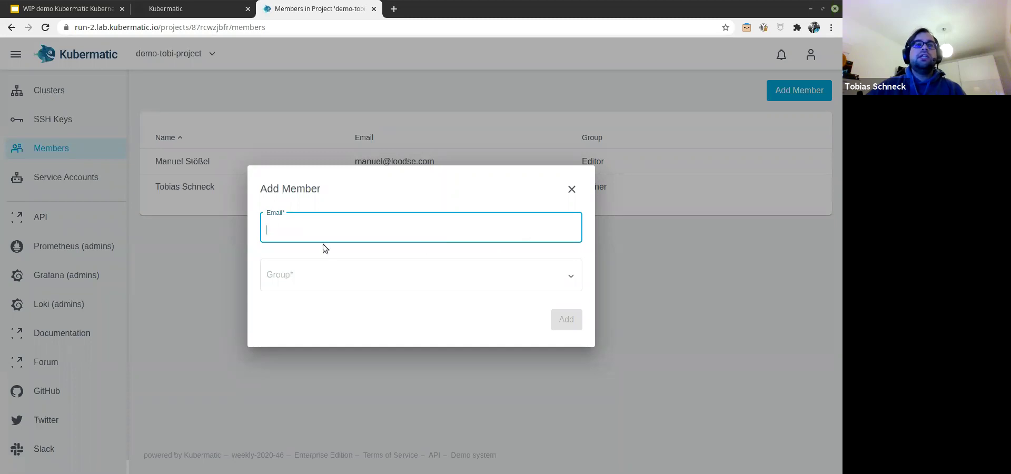
left_click(292, 284)
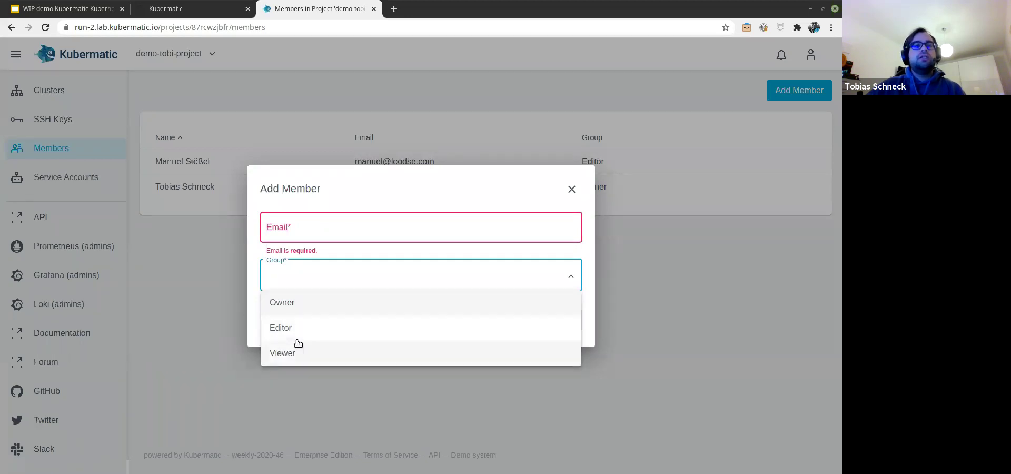
left_click(312, 308)
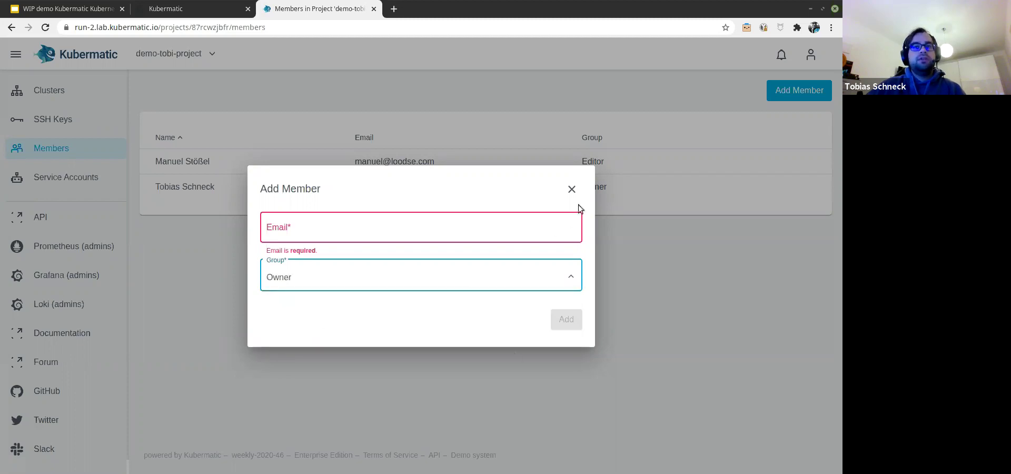
left_click(571, 190)
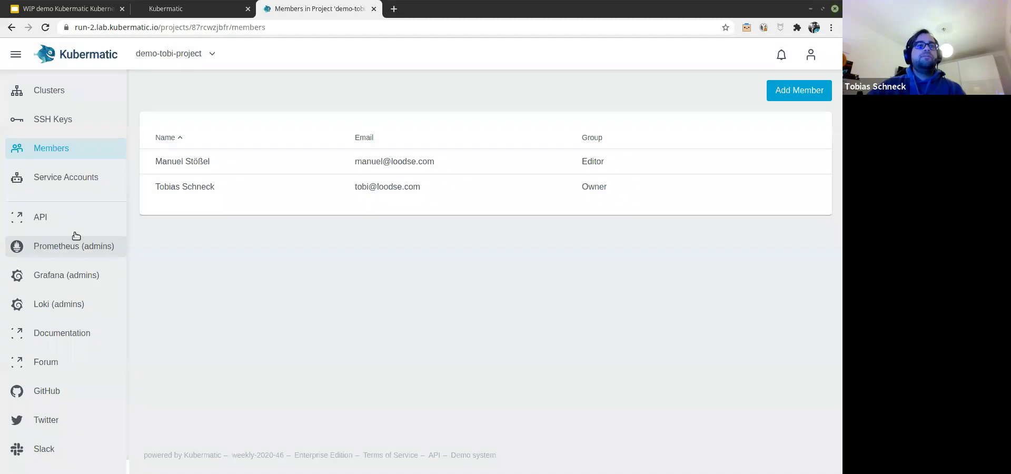
left_click(91, 189)
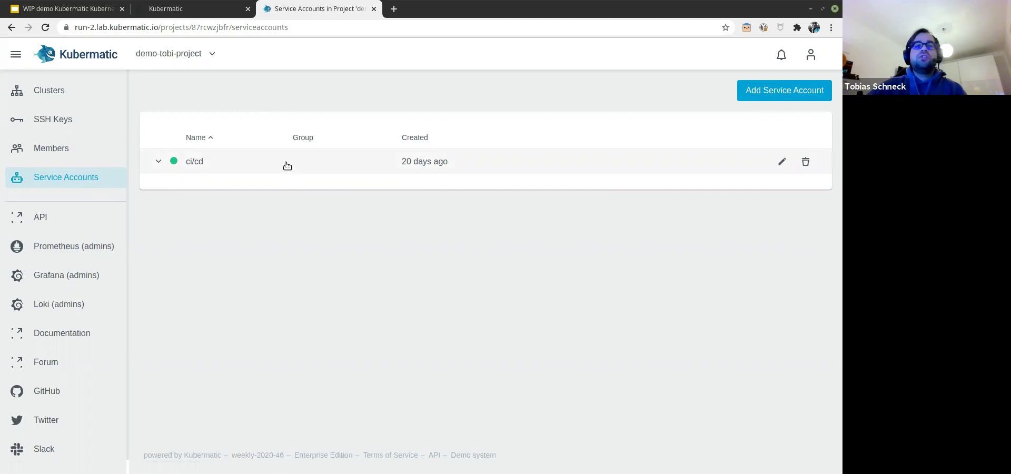
left_click(96, 223)
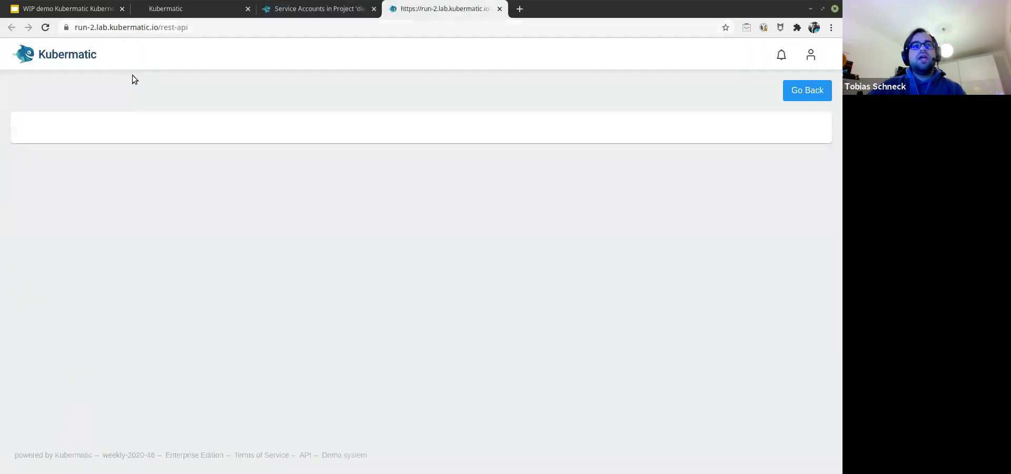
Step: Expand GET /api/v1/projects and try it out with displayAll set to false
double_click(192, 27)
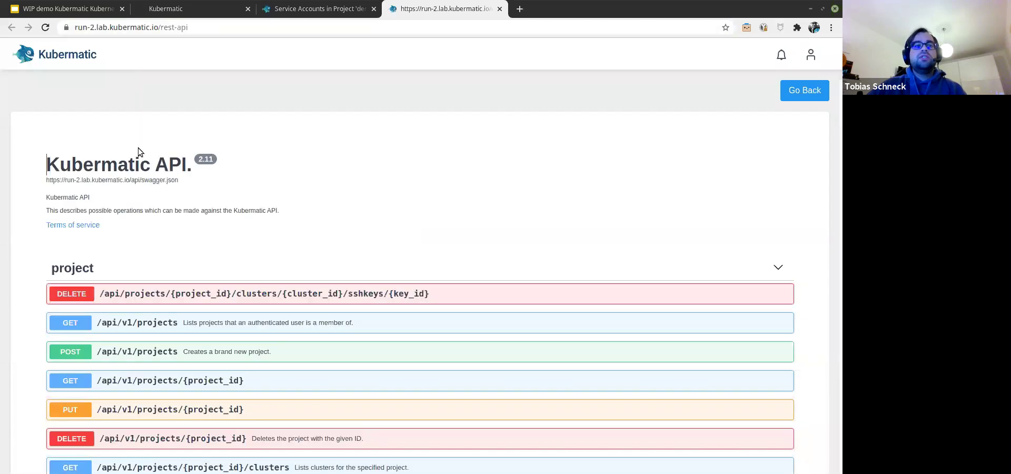
left_click(226, 323)
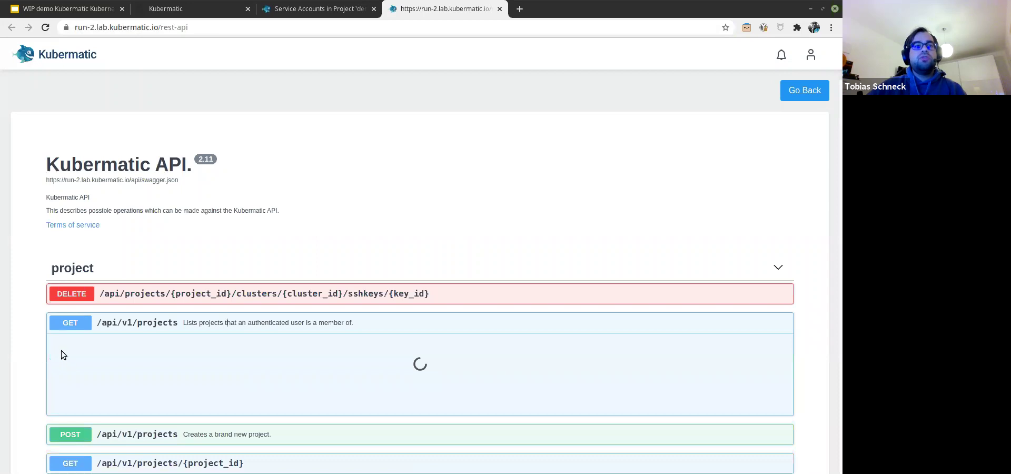
scroll(255, 382, "down", 2)
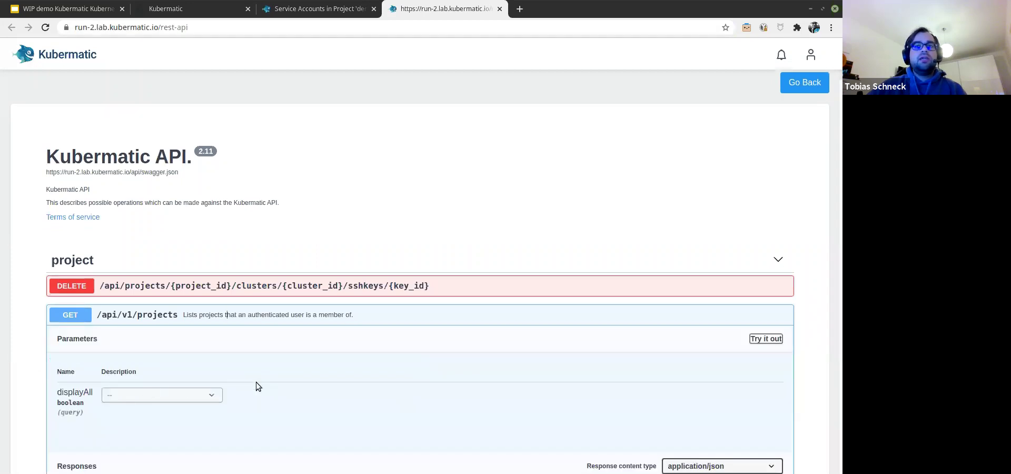
left_click(766, 291)
left_click(157, 346)
left_click(138, 399)
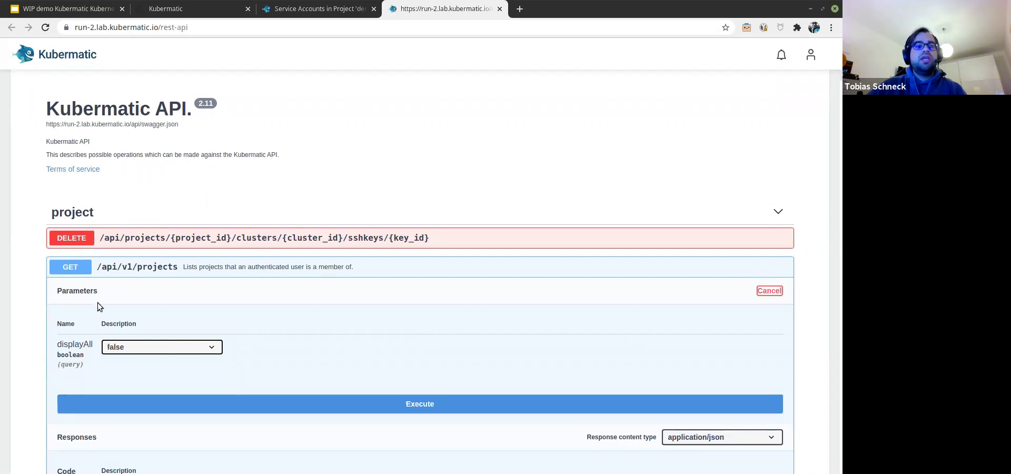
Step: Scroll through the returned projects and select the demo-tobi-project ID
scroll(336, 336, "down", 1)
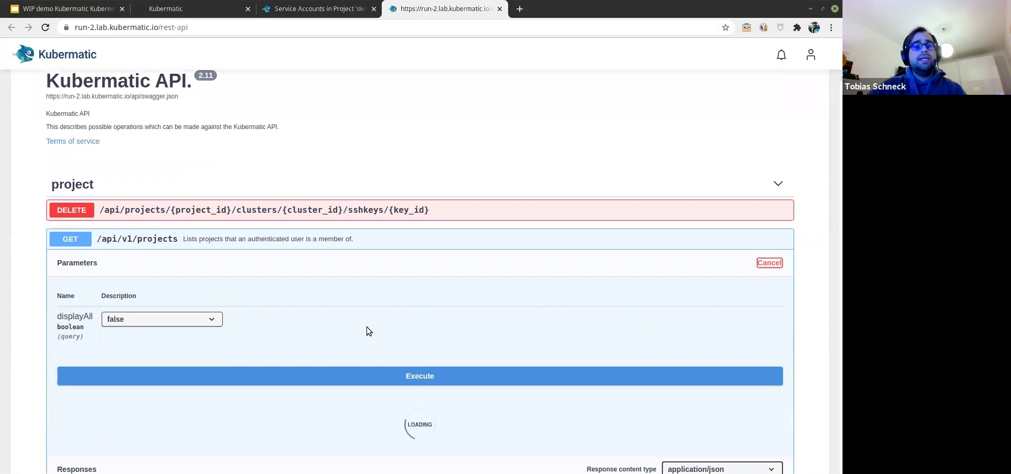
scroll(302, 321, "down", 8)
scroll(230, 377, "down", 4)
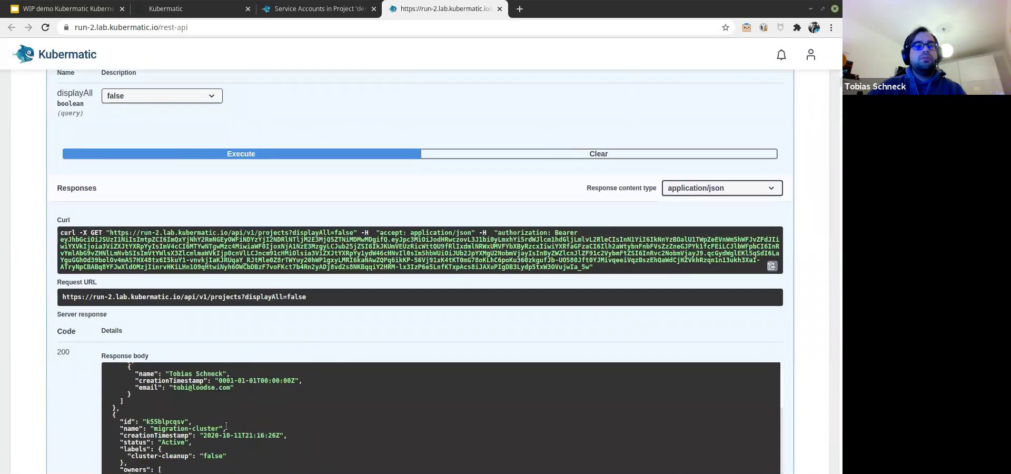
scroll(227, 421, "down", 3)
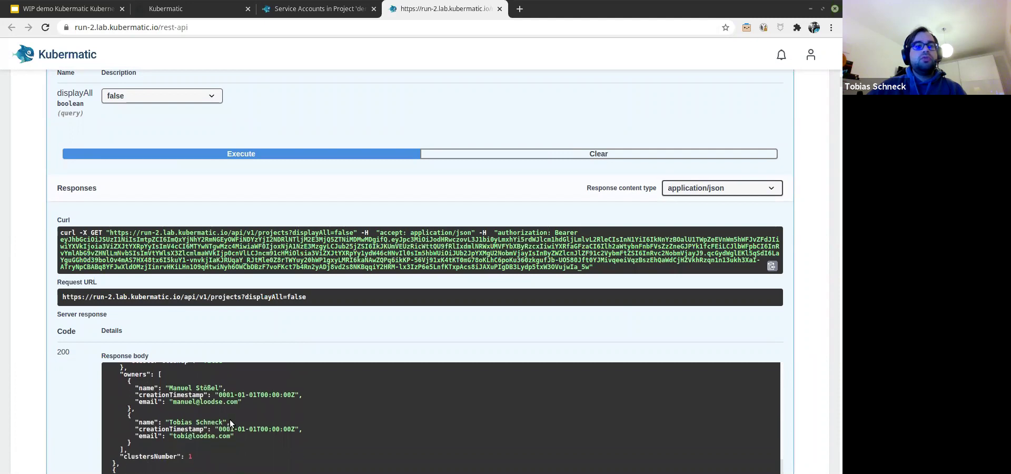
scroll(230, 419, "up", 2)
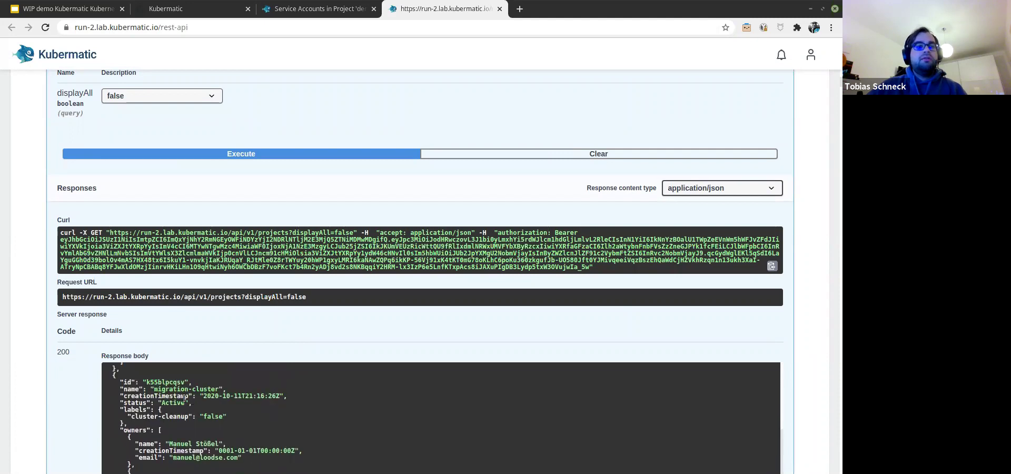
scroll(191, 408, "down", 5)
scroll(190, 407, "up", 1)
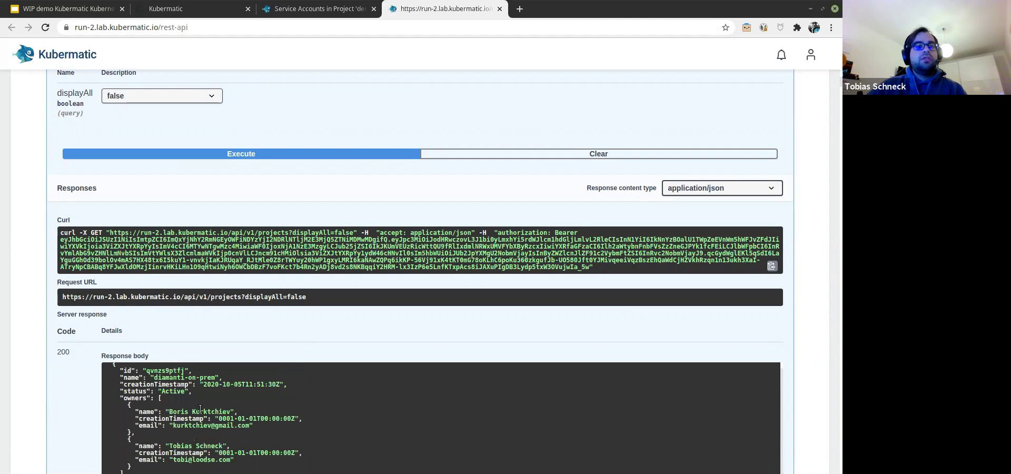
scroll(200, 409, "up", 3)
scroll(261, 280, "down", 6)
scroll(261, 280, "down", 3)
scroll(169, 251, "down", 4)
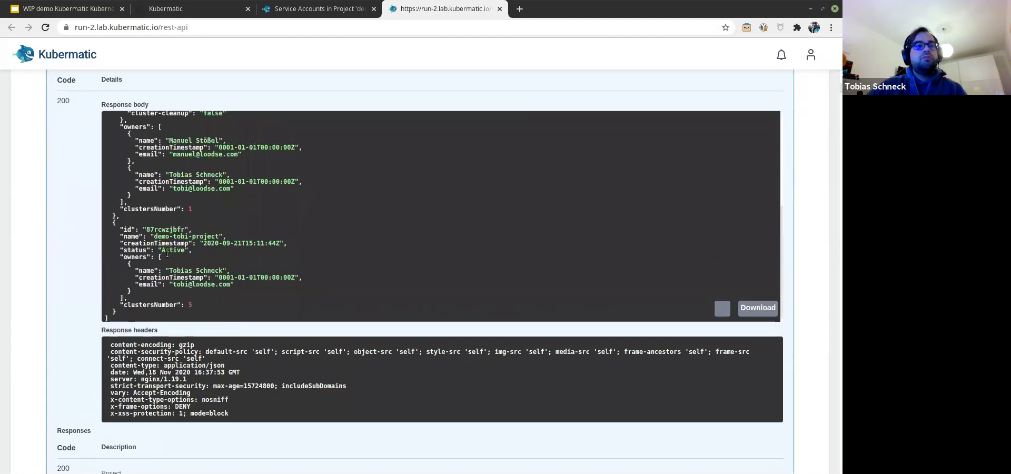
scroll(167, 253, "up", 1)
triple_click(171, 253)
left_click(171, 253)
double_click(172, 253)
key("ctrl+c")
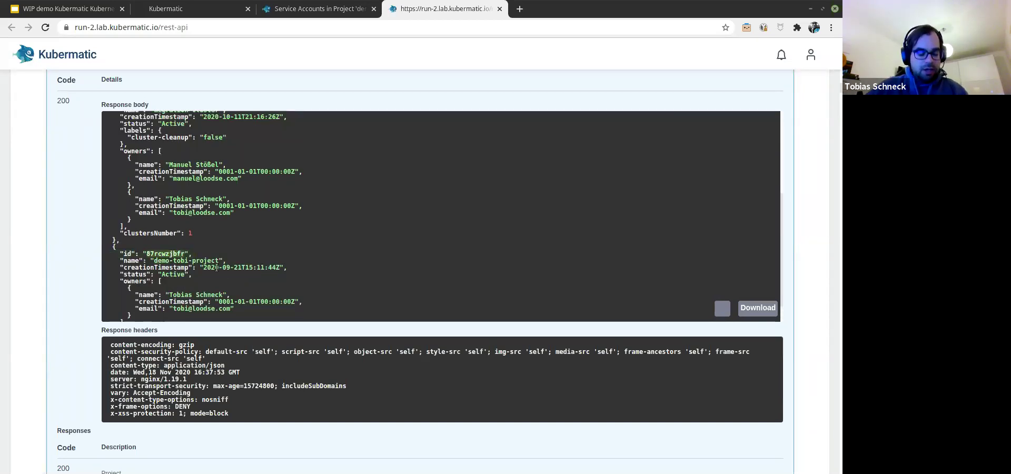
left_click(17, 221)
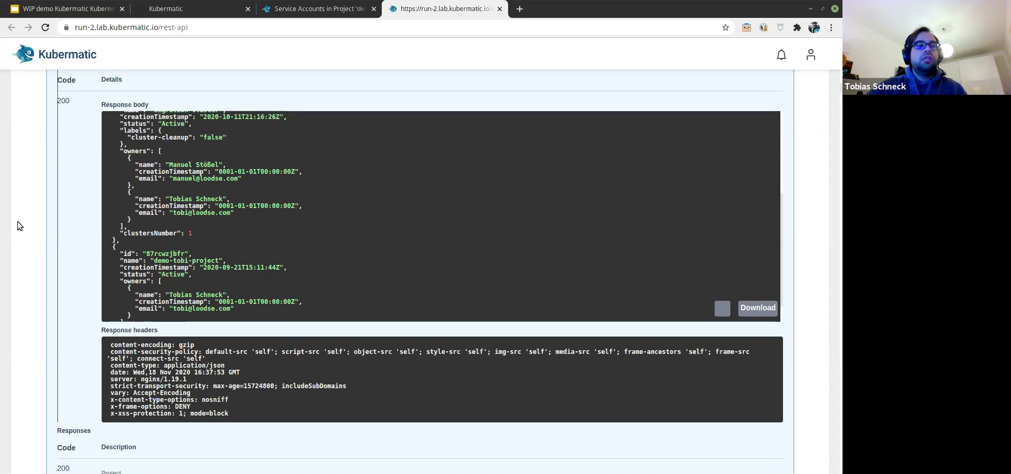
scroll(21, 224, "down", 12)
scroll(28, 230, "down", 13)
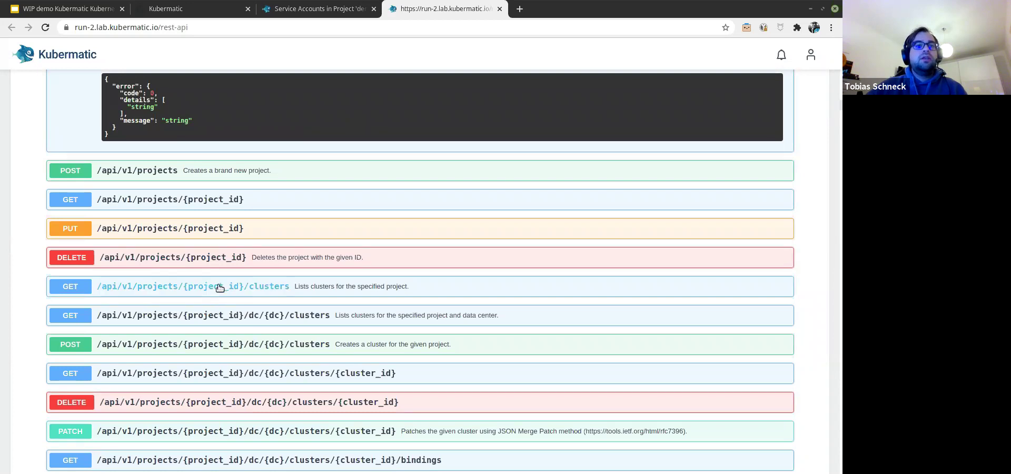
Step: Expand the GET /api/v1/projects/{project_id}/clusters endpoint
left_click(242, 346)
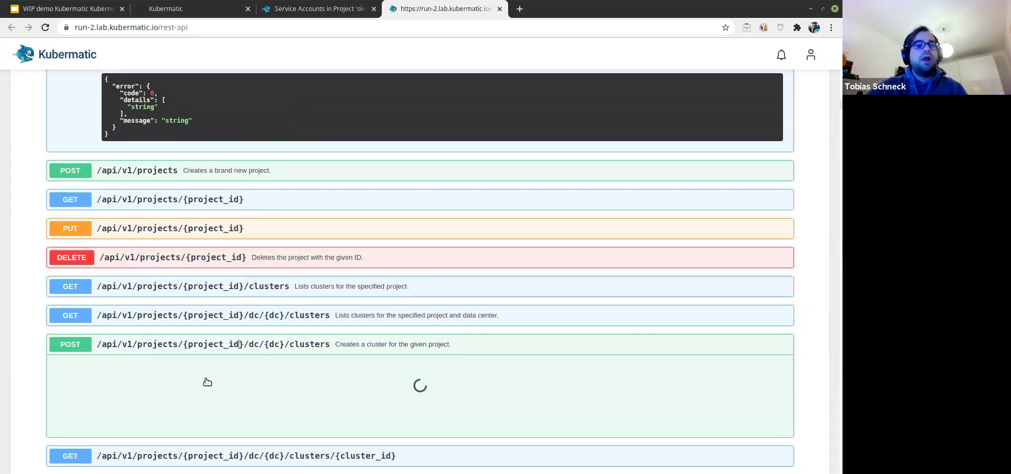
scroll(213, 371, "down", 3)
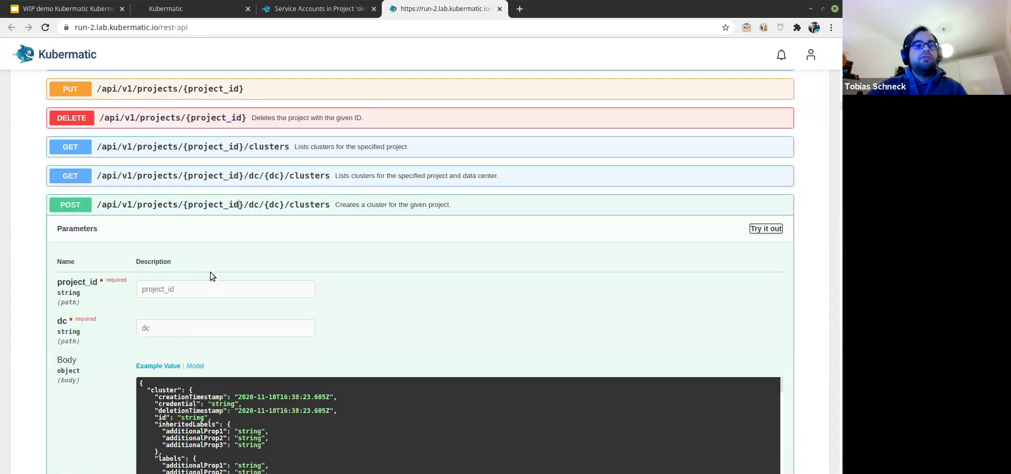
scroll(259, 384, "down", 2)
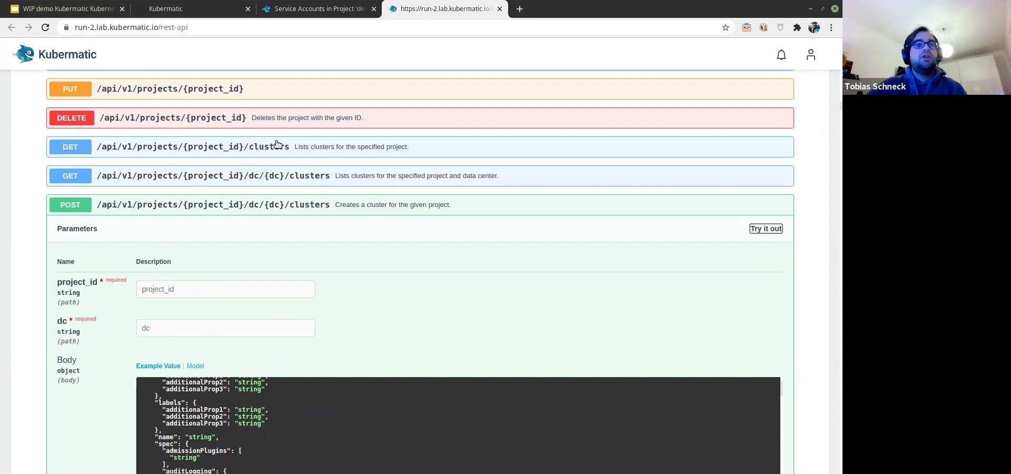
left_click(259, 147)
left_click(259, 149)
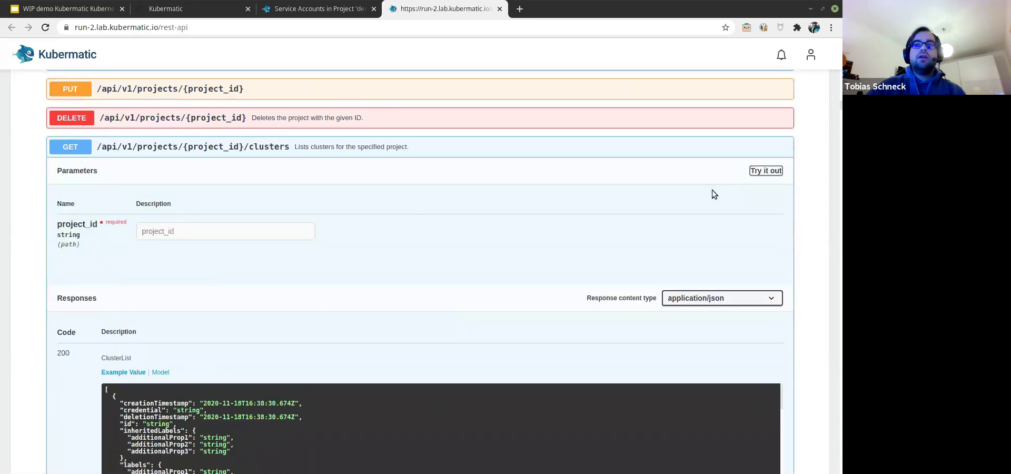
Step: Run the list-clusters request with the pasted project ID 87rcwzjbfr and review the JSON response
left_click(762, 169)
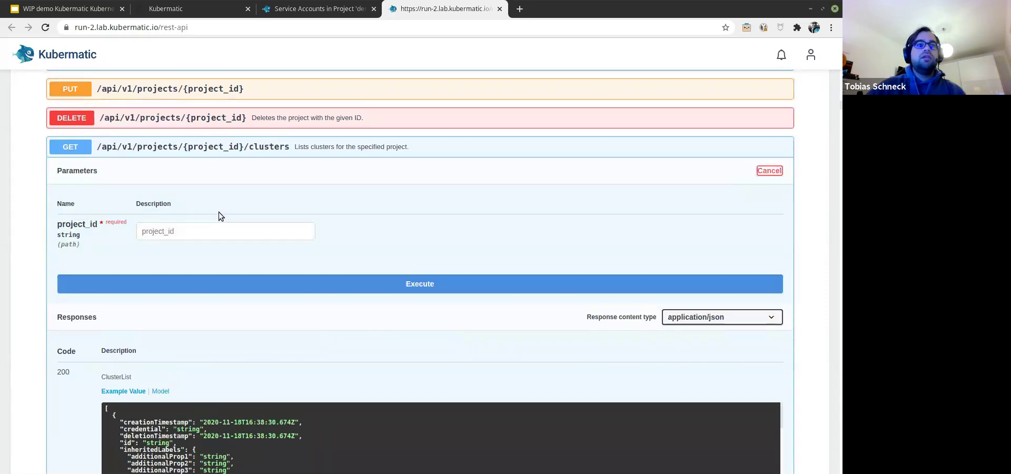
left_click(190, 234)
key("ctrl+v")
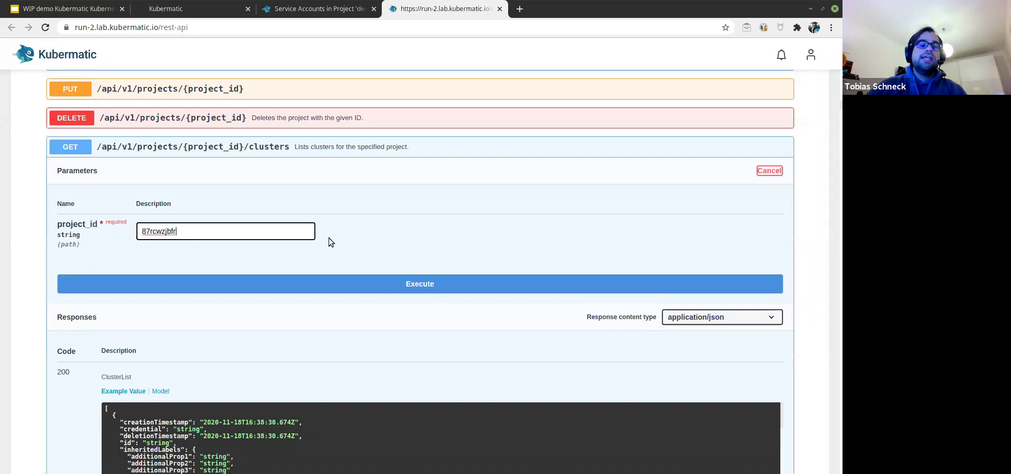
key("Return")
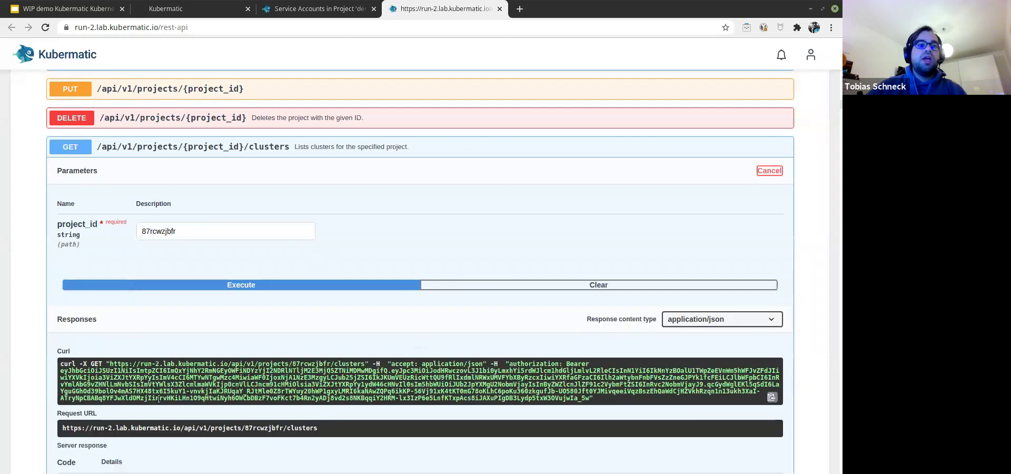
scroll(359, 444, "down", 4)
scroll(363, 411, "down", 3)
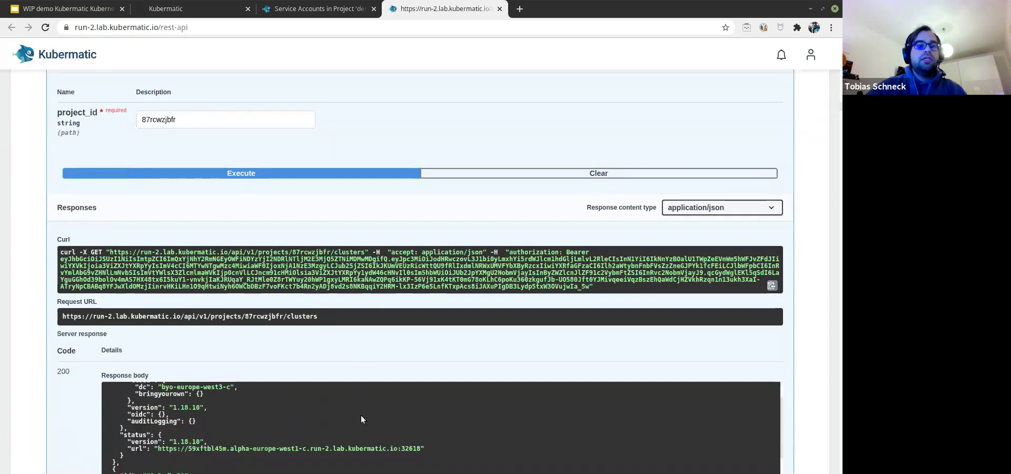
scroll(284, 442, "down", 1)
scroll(277, 422, "down", 4)
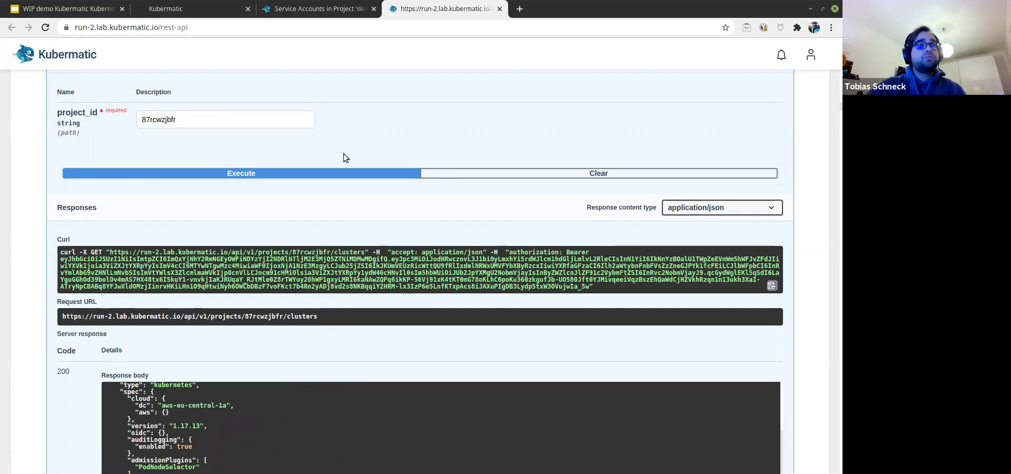
left_click(307, 10)
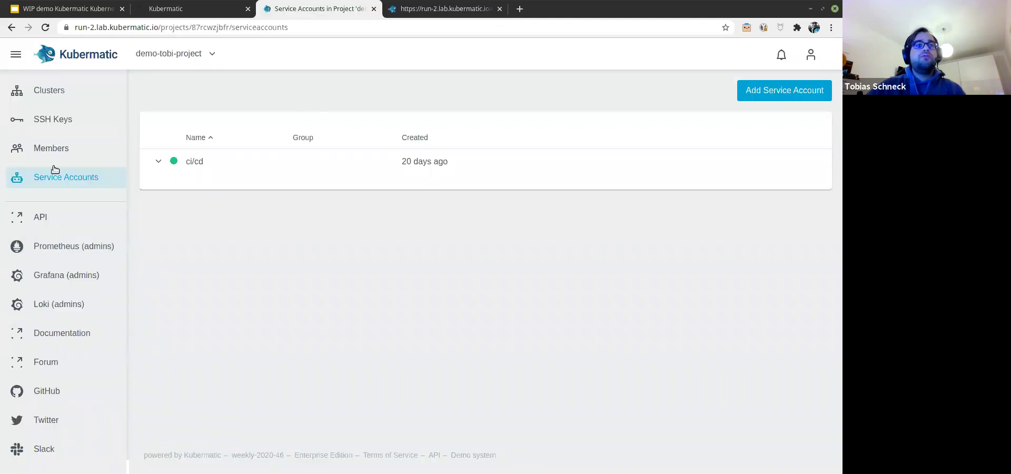
Step: Create a new cluster from the Clusters list with AWS provider in EU Frankfurt
left_click(49, 90)
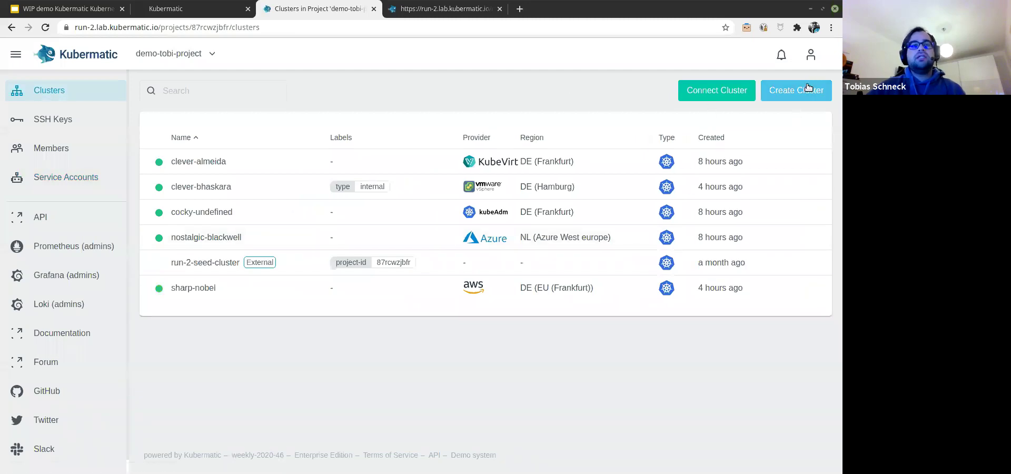
left_click(806, 84)
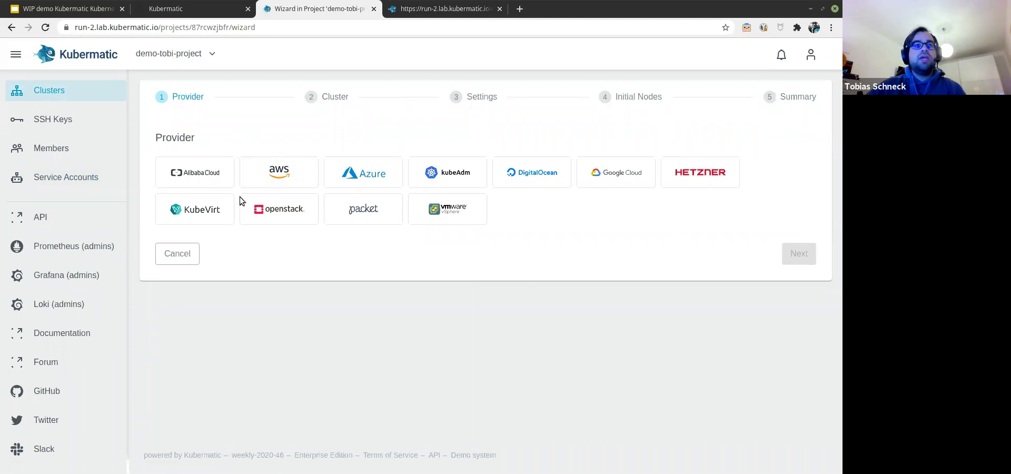
left_click(279, 173)
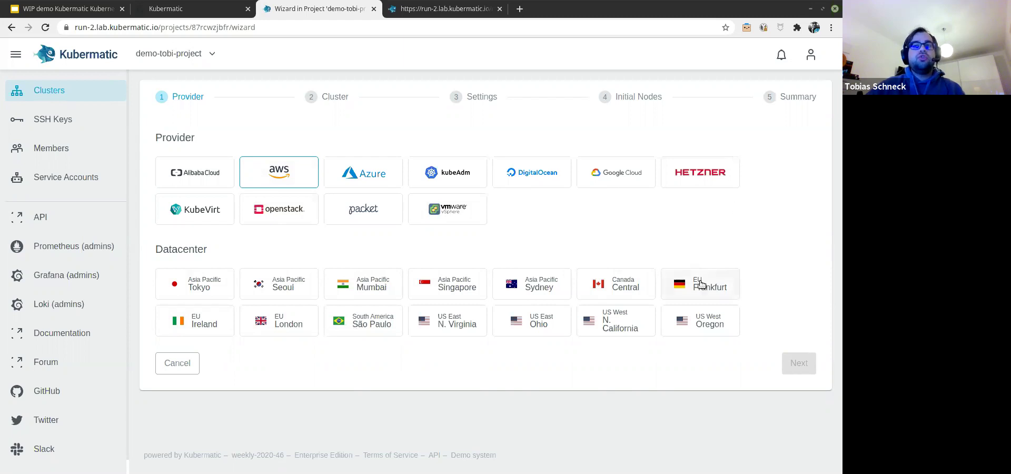
left_click(735, 282)
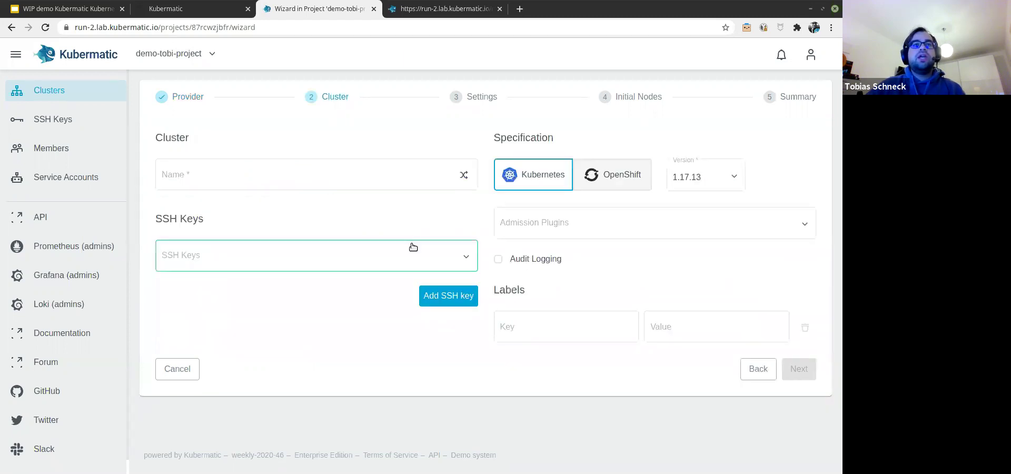
Step: Name the cluster a-new-demo-custer and keep Kubernetes version 1.17.13
left_click(419, 180)
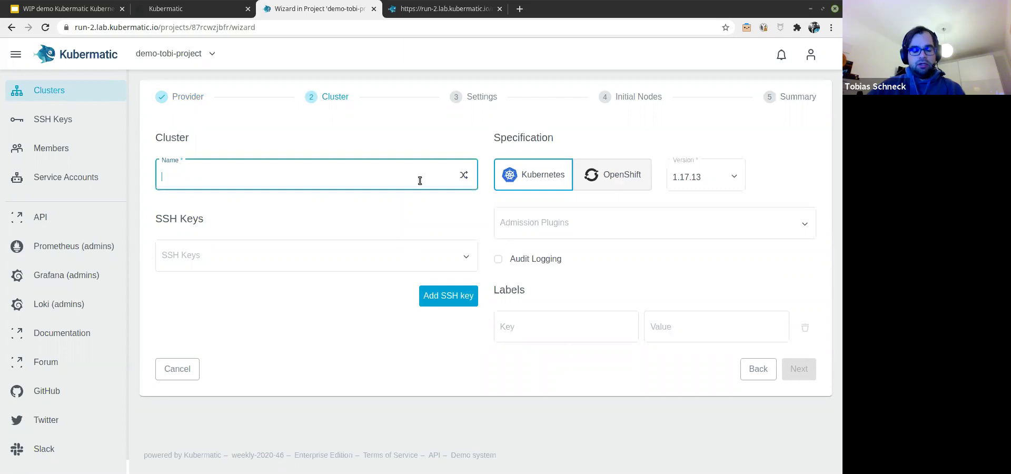
type("a-new-d")
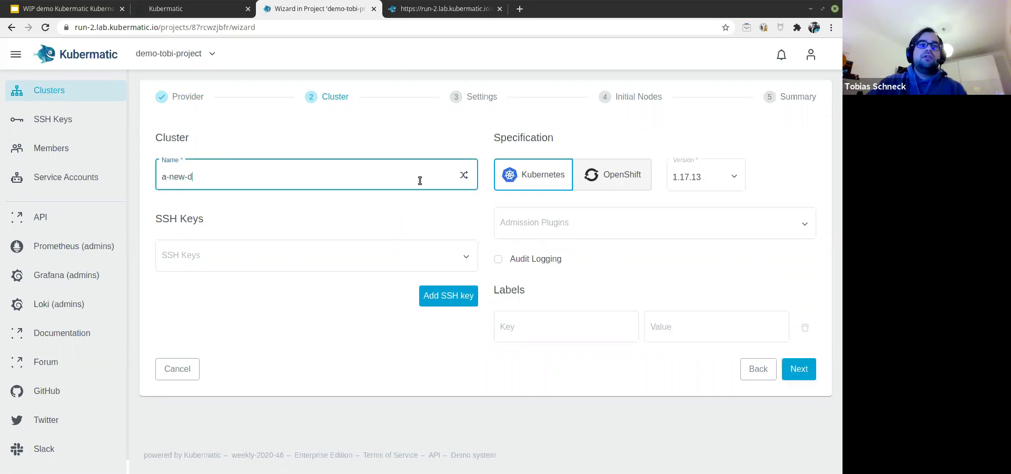
type("emo-custer")
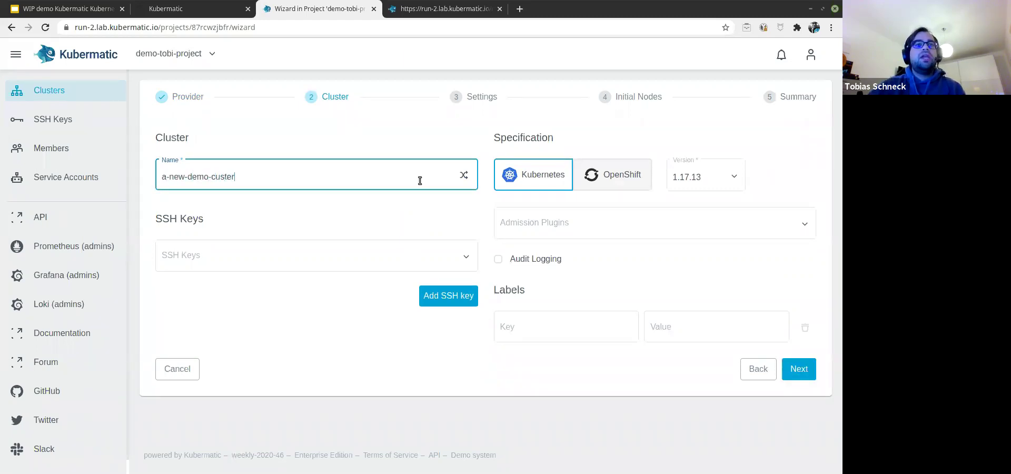
left_click(703, 177)
left_click(704, 177)
scroll(713, 275, "down", 1)
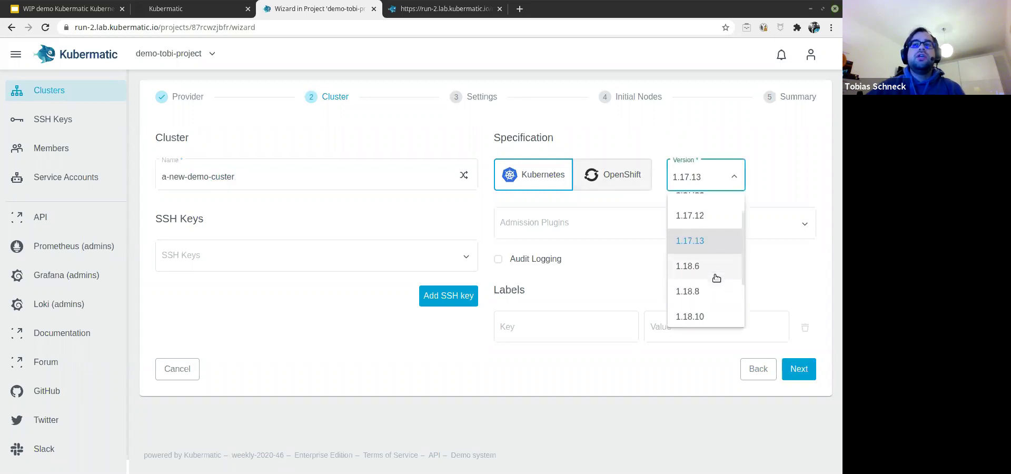
scroll(711, 263, "up", 2)
scroll(709, 225, "down", 3)
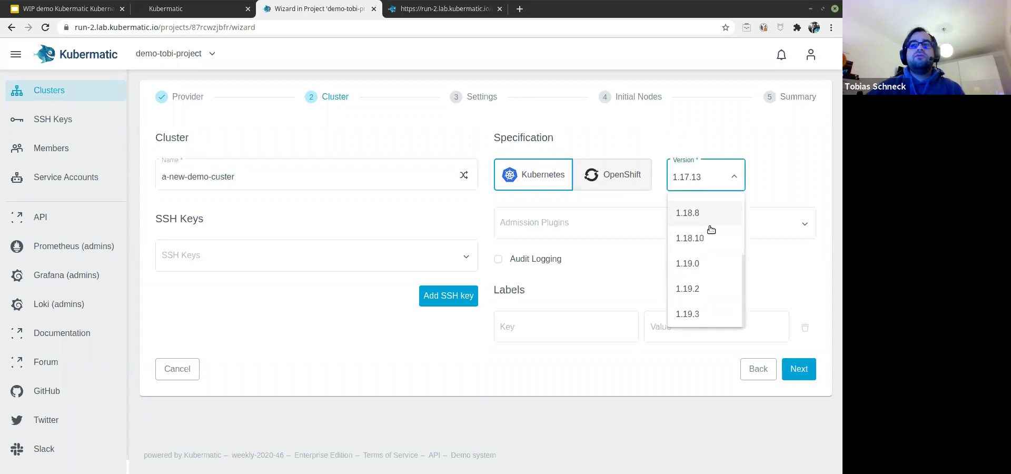
scroll(727, 316, "up", 3)
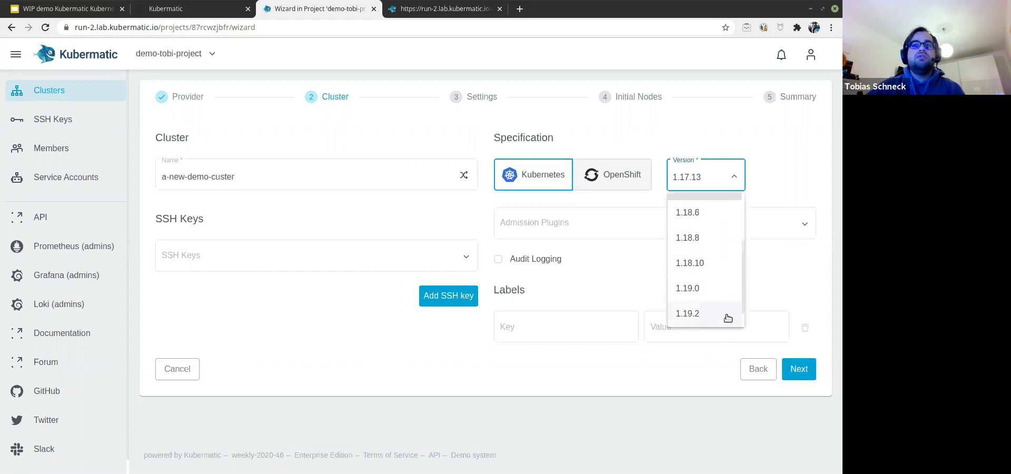
left_click(770, 191)
Step: Enable the Pod Node Selector admission plugin
left_click(566, 222)
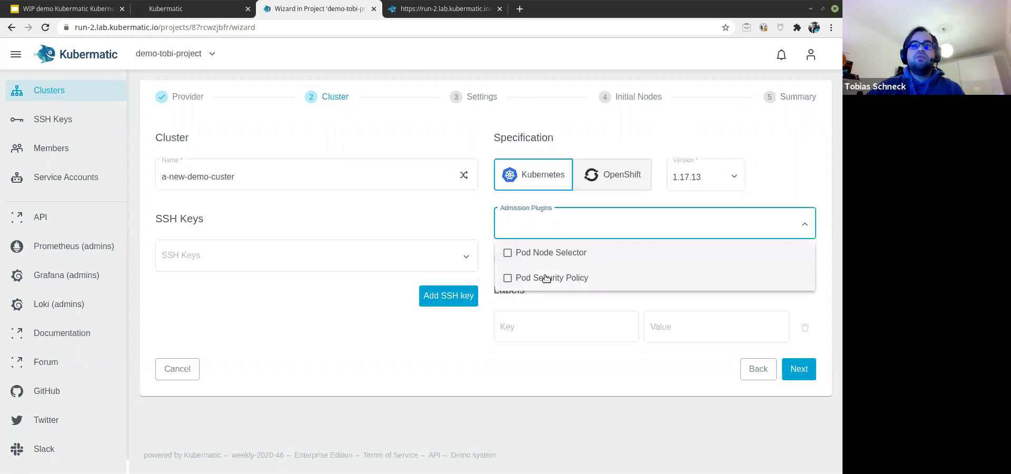
left_click(609, 254)
left_click(350, 346)
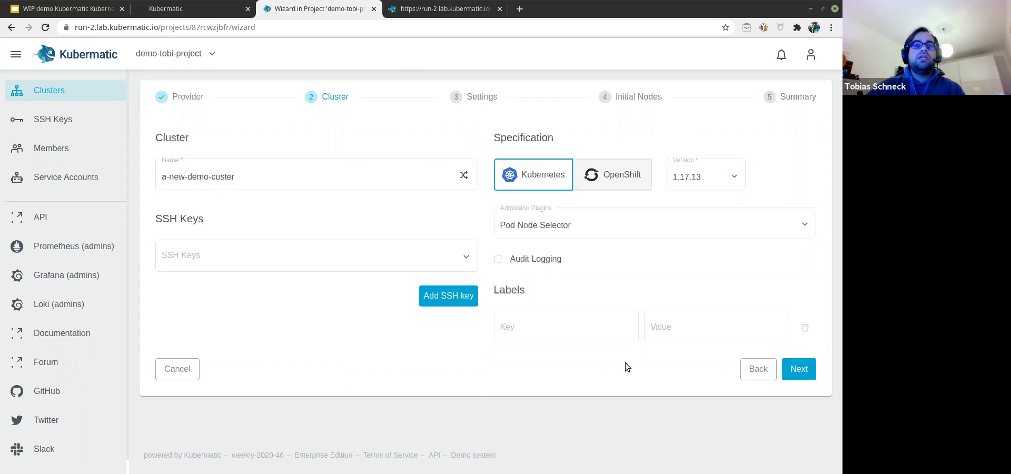
left_click(528, 328)
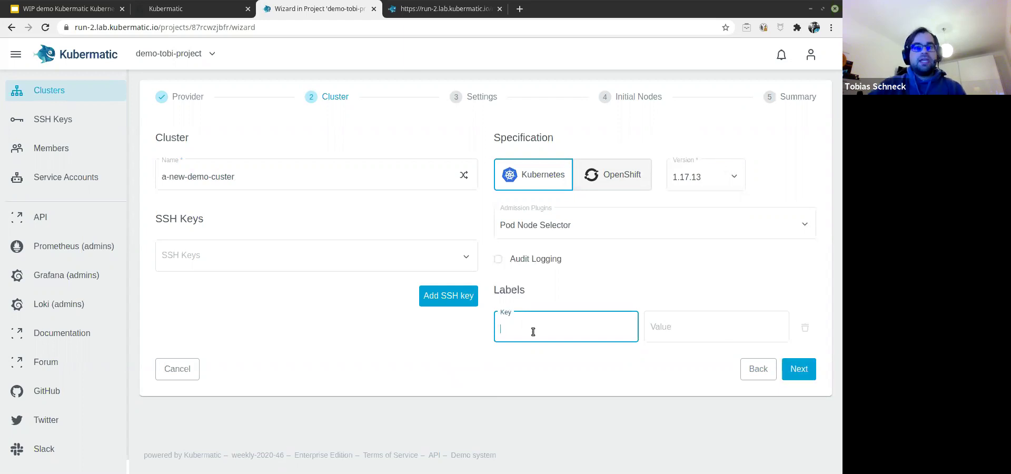
Step: Add cluster labels cost-center=12345 and type=demo
type("cost-center")
key("Tab")
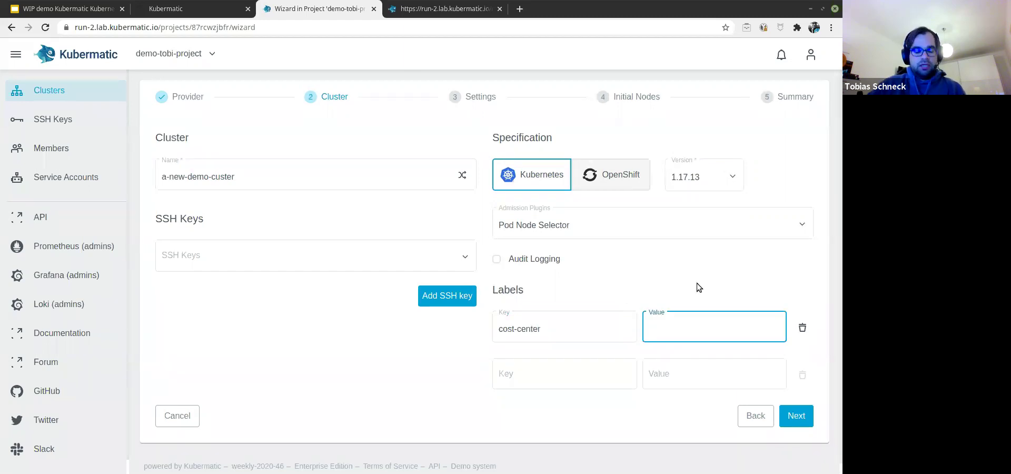
type("12345")
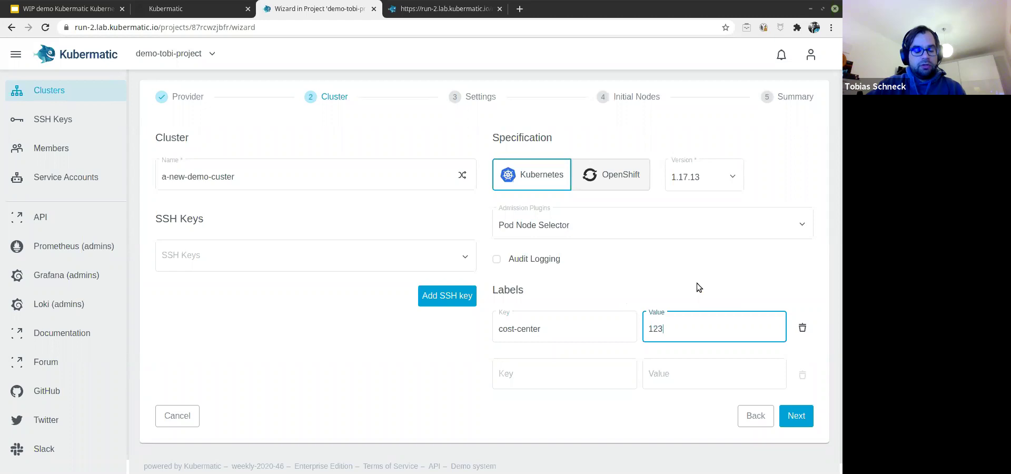
left_click(547, 379)
type("y")
key("BackSpace")
type("type")
key("Tab")
type("demo")
left_click(355, 361)
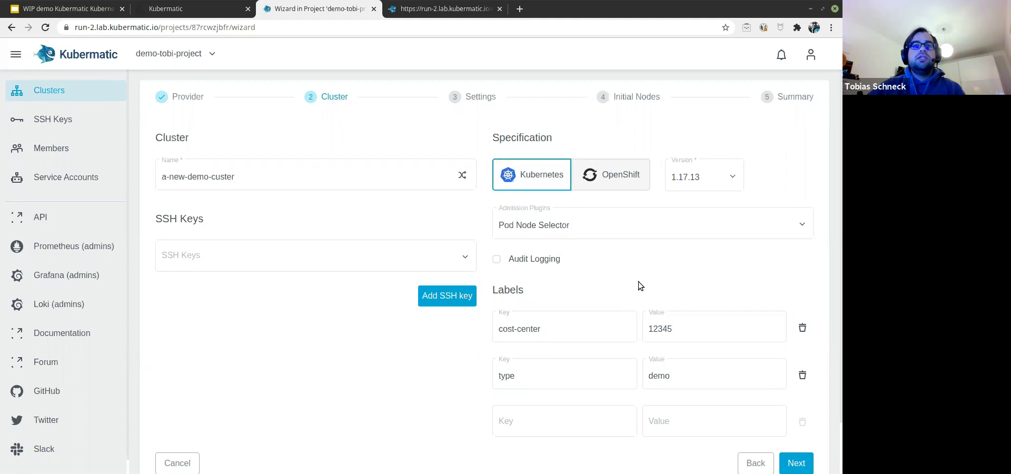
Step: Leave SSH keys unselected and continue to the Settings step
left_click(447, 263)
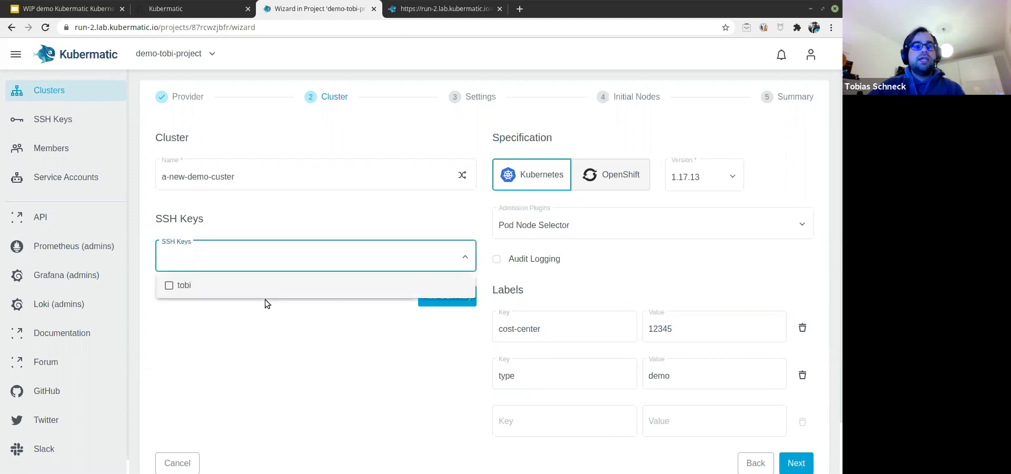
left_click(413, 216)
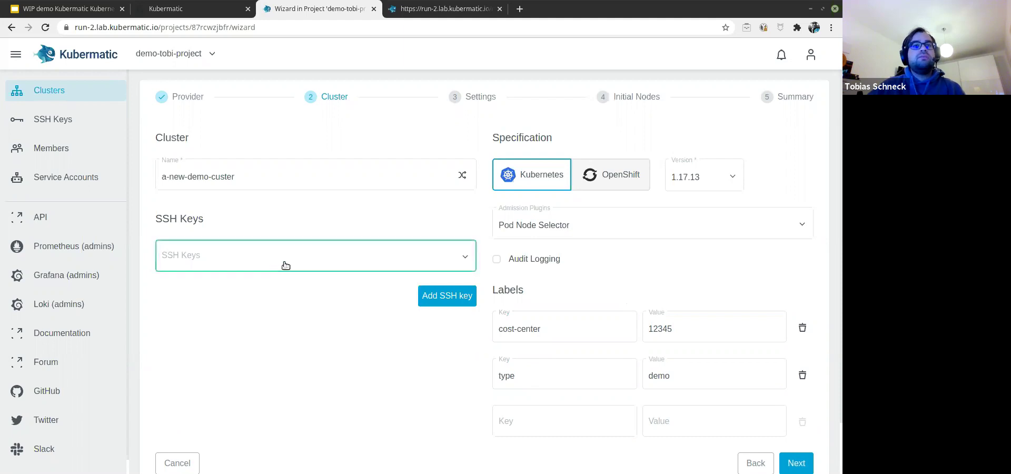
scroll(453, 378, "down", 2)
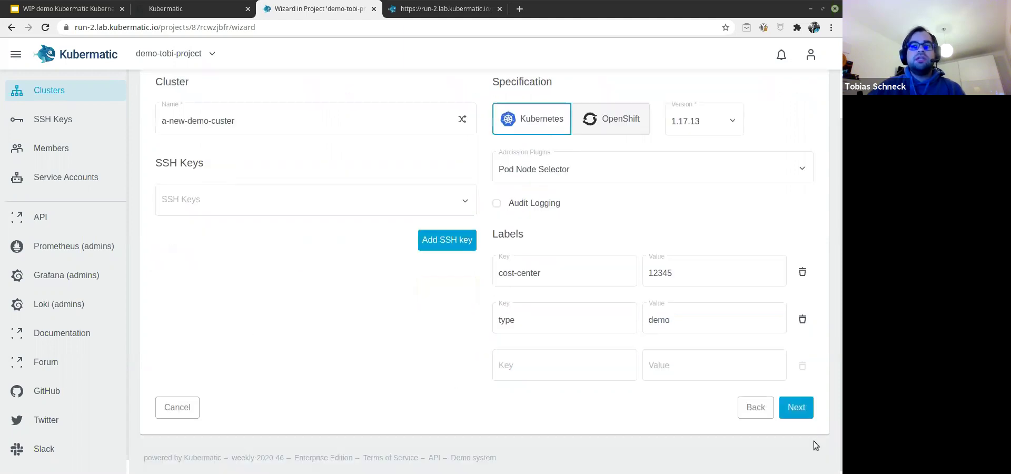
left_click(796, 407)
Step: Look over the AWS Access Key ID, Secret Access Key and VPC fields
left_click(244, 243)
left_click(260, 241)
left_click(325, 302)
left_click(369, 320)
left_click(442, 337)
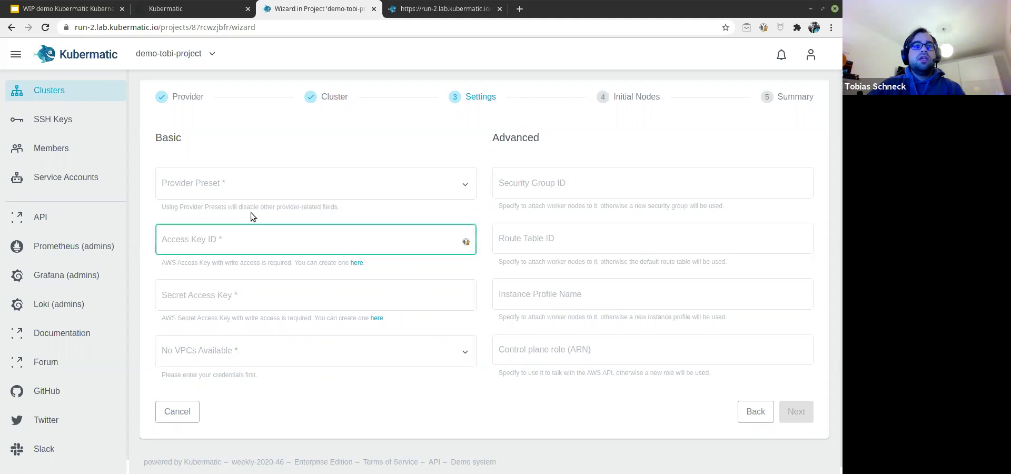
Step: Choose the kubermatic provider preset, then go back to the Cluster step
left_click(282, 189)
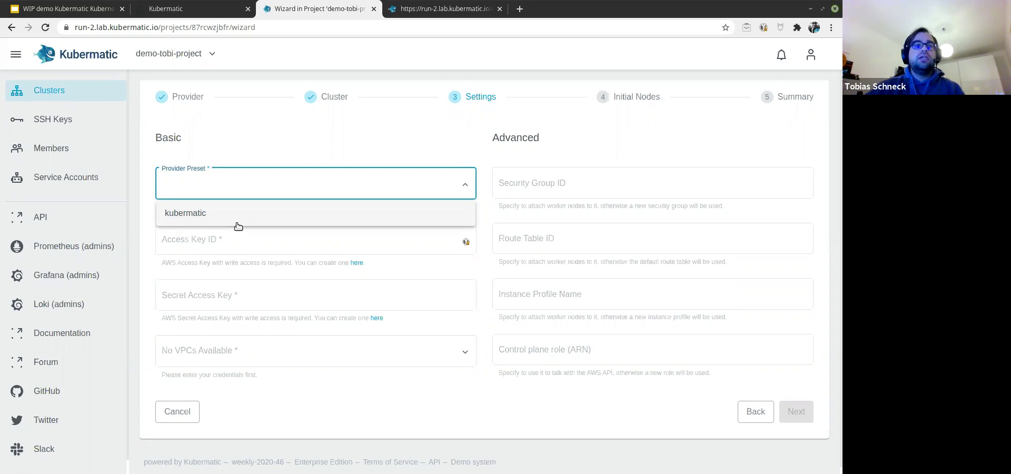
left_click(238, 225)
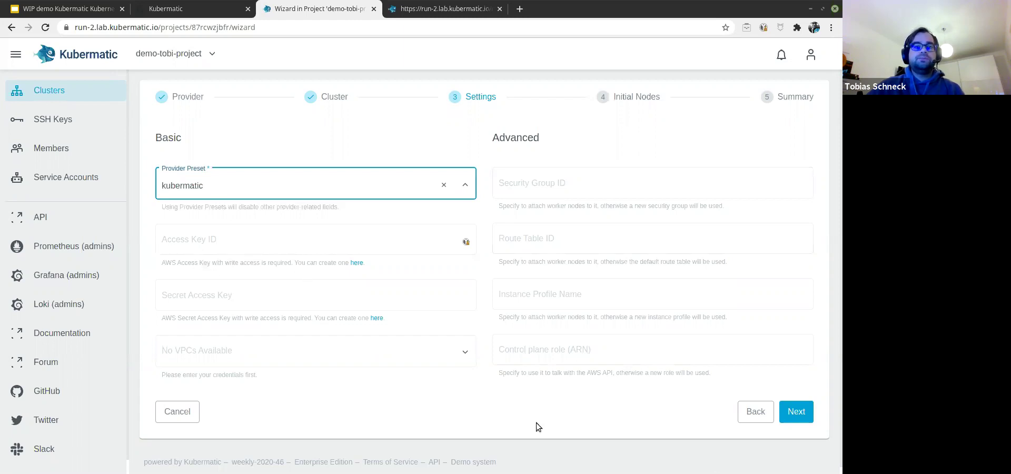
left_click(751, 425)
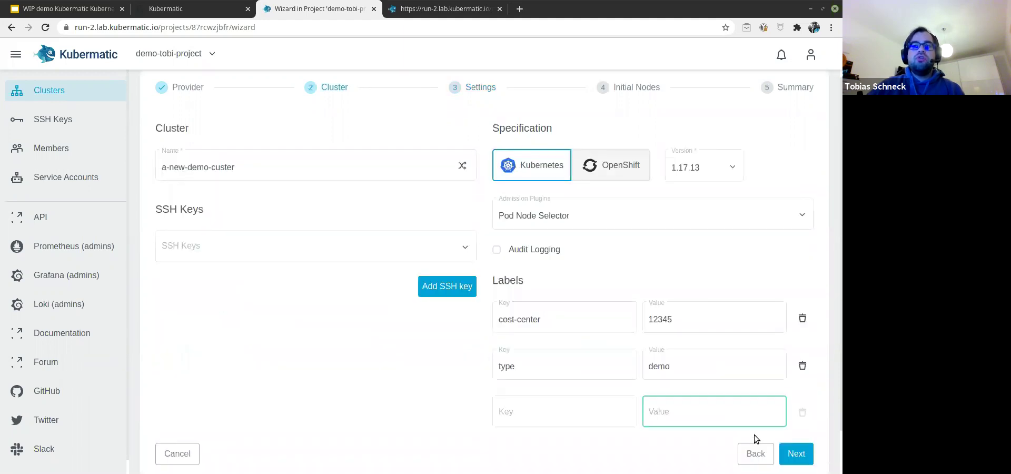
Step: Change the provider to VMware vSphere in the Hamburg datacenter
left_click(756, 408)
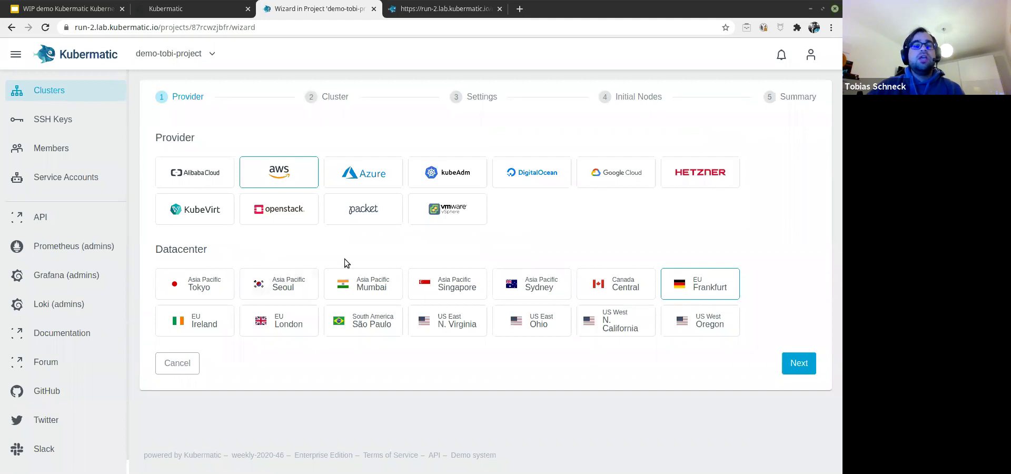
left_click(470, 217)
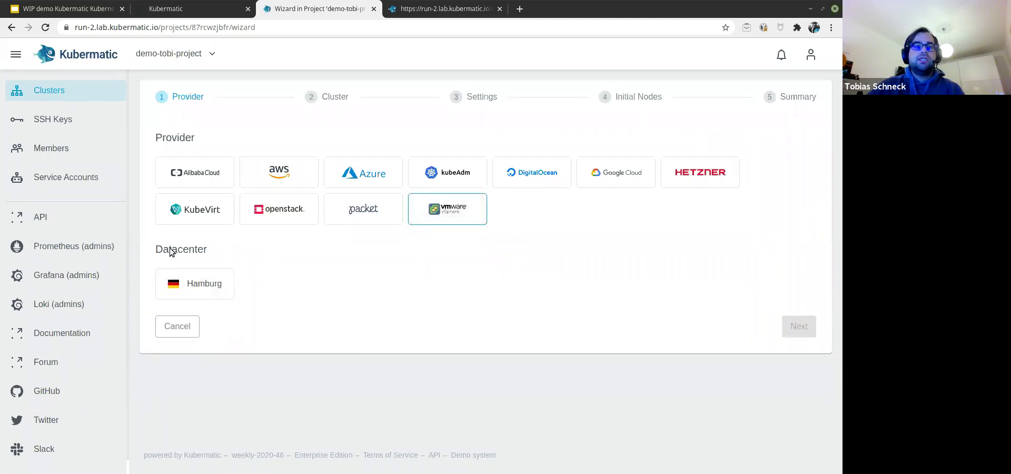
left_click(198, 275)
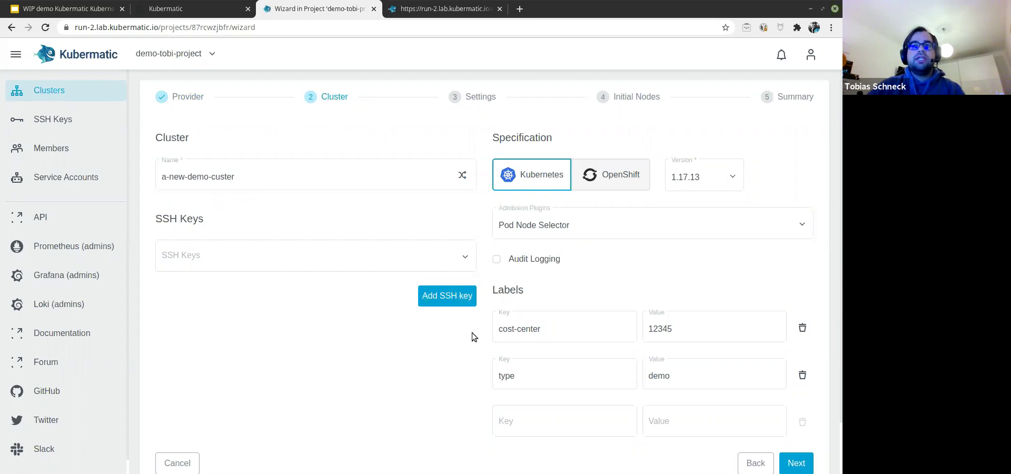
left_click(795, 464)
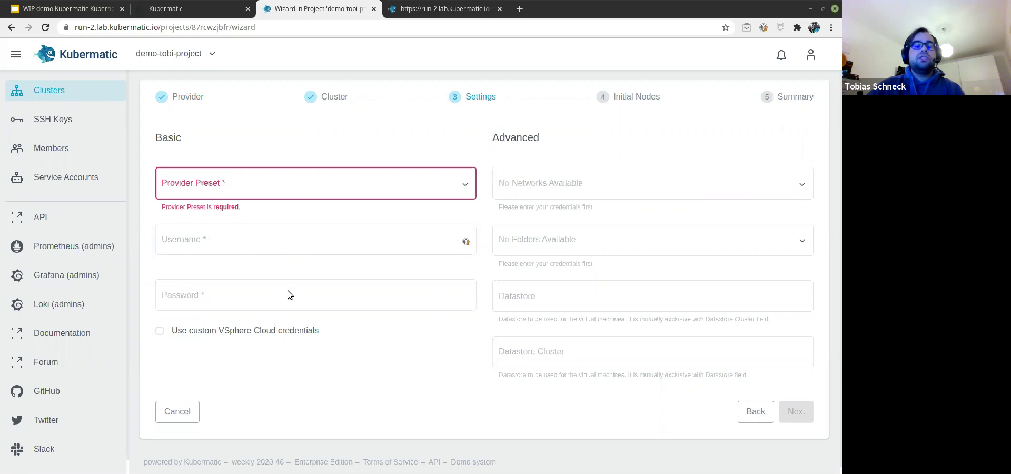
Step: Apply the kubermatic provider preset to the vSphere settings and continue to Initial Nodes
left_click(195, 244)
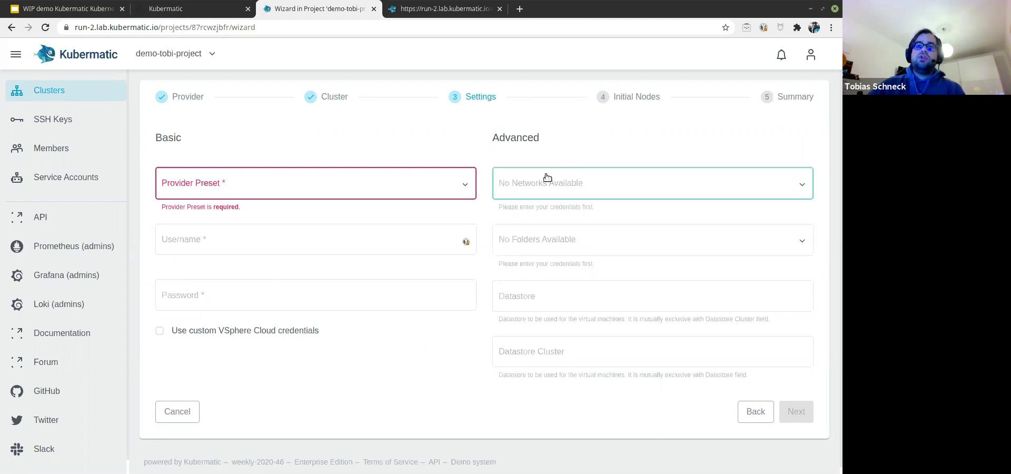
left_click(301, 194)
left_click(218, 218)
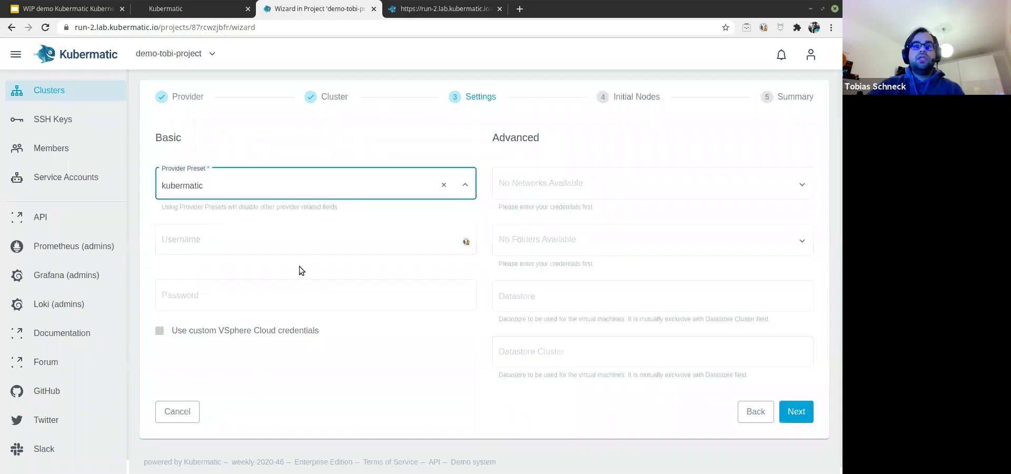
left_click(795, 416)
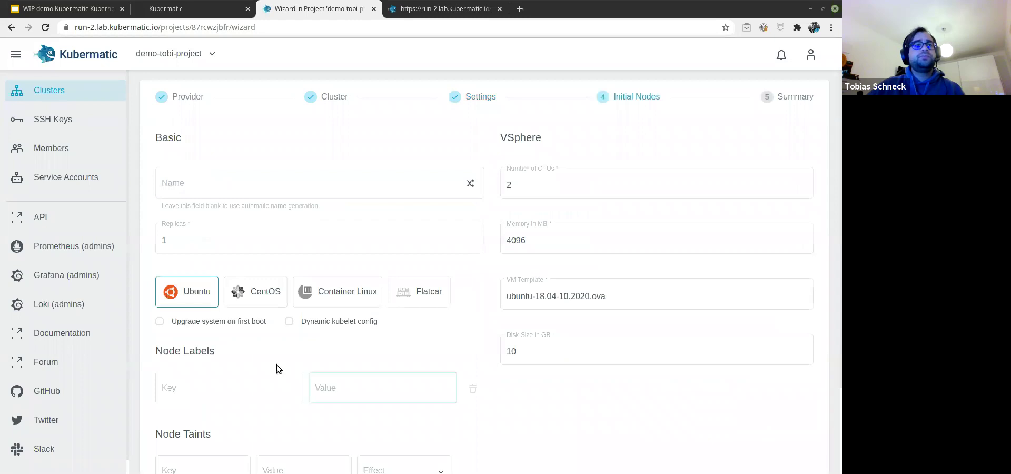
Step: Name the node pool 'demo-node-pool' and set its replicas to 2
left_click(371, 190)
type("noid")
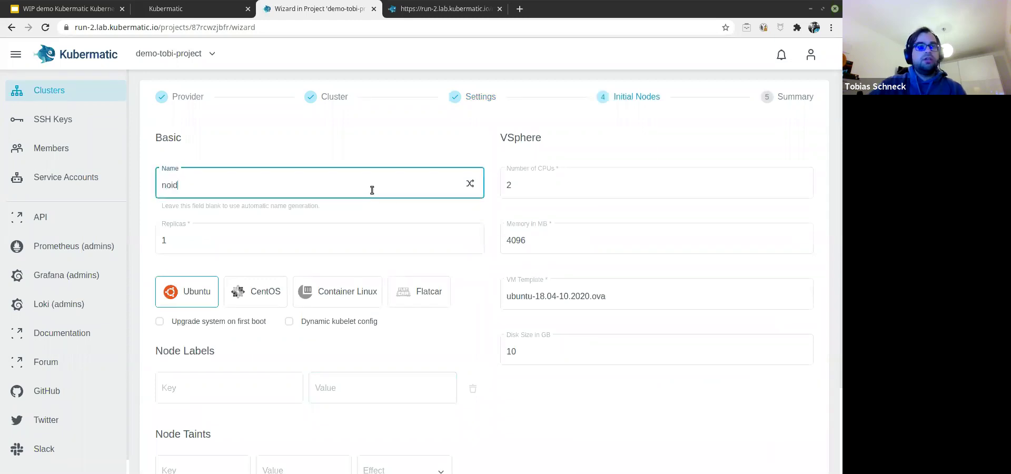
key("BackSpace")
type("de-pp")
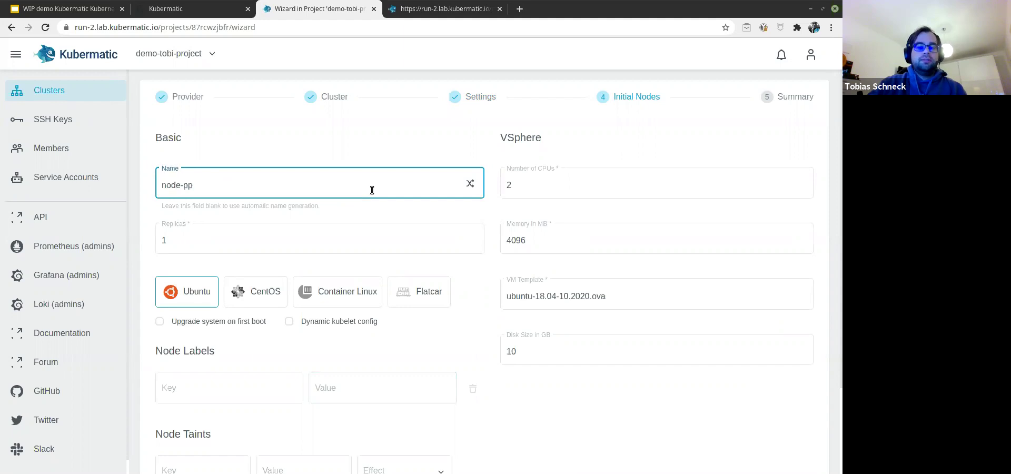
key("BackSpace")
type("ool")
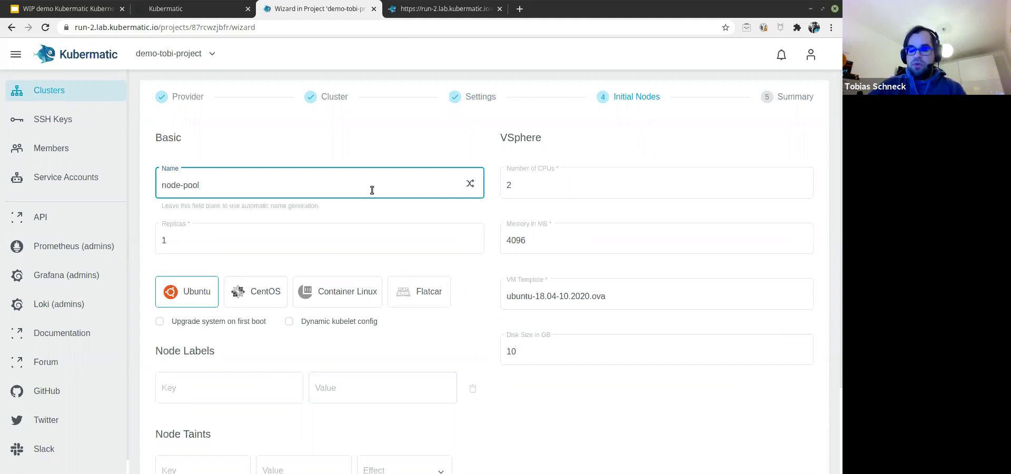
type("dem-")
key("BackSpace")
type("o-")
left_click(210, 228)
type("2")
Step: Choose Flatcar as the node OS and set the disk size to 15 GB
left_click(423, 295)
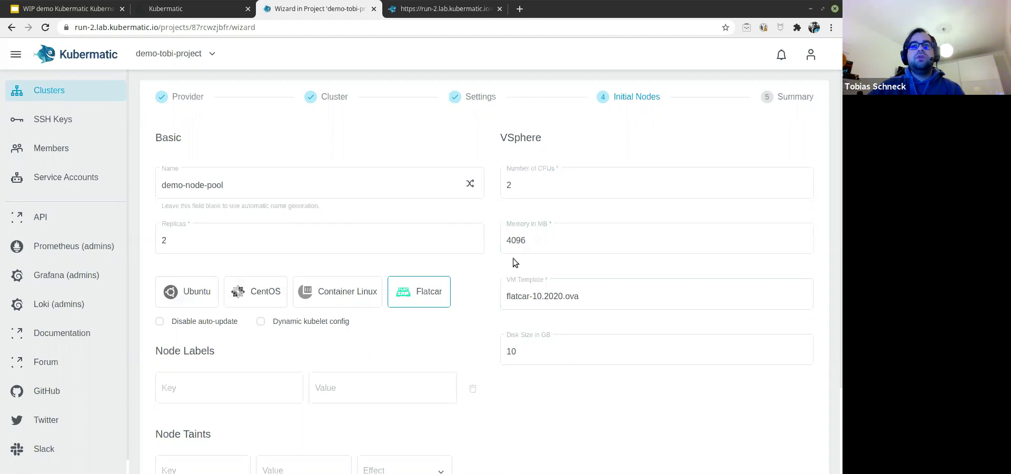
double_click(528, 356)
type("15")
left_click(548, 399)
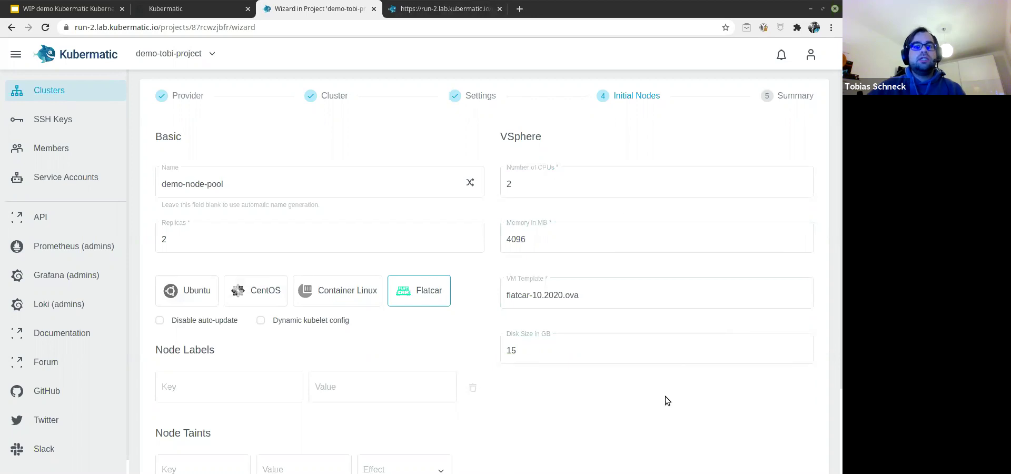
scroll(665, 396, "down", 3)
Step: Review the summary, create cluster a-new-demo-custer, then launch the admin Prometheus page
left_click(796, 405)
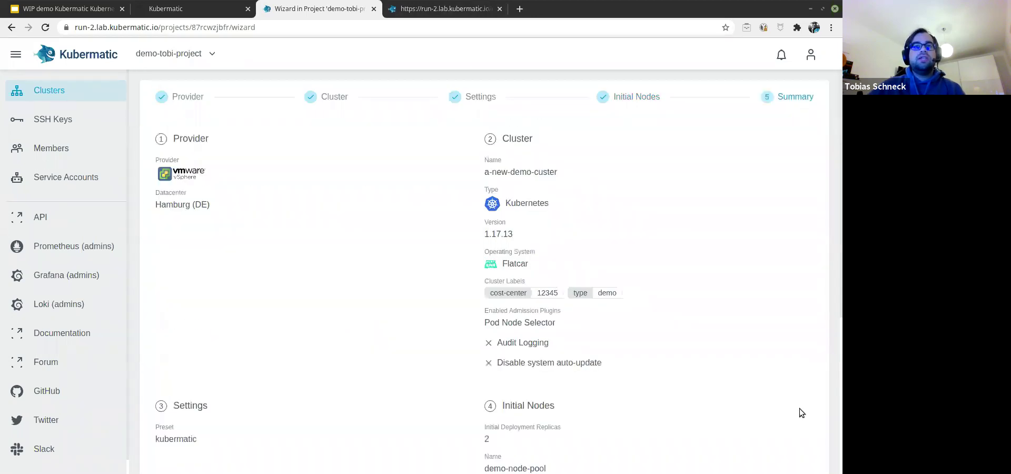
scroll(304, 316, "down", 5)
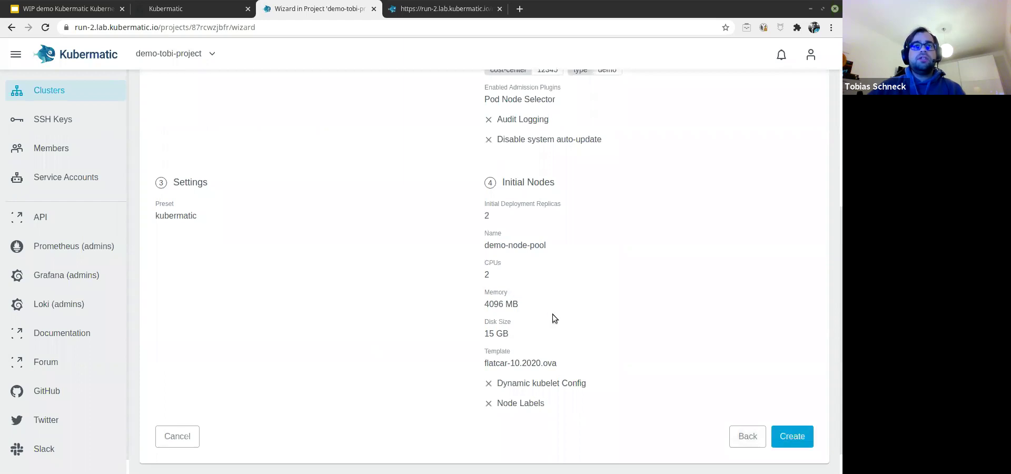
scroll(557, 315, "up", 3)
scroll(557, 315, "down", 4)
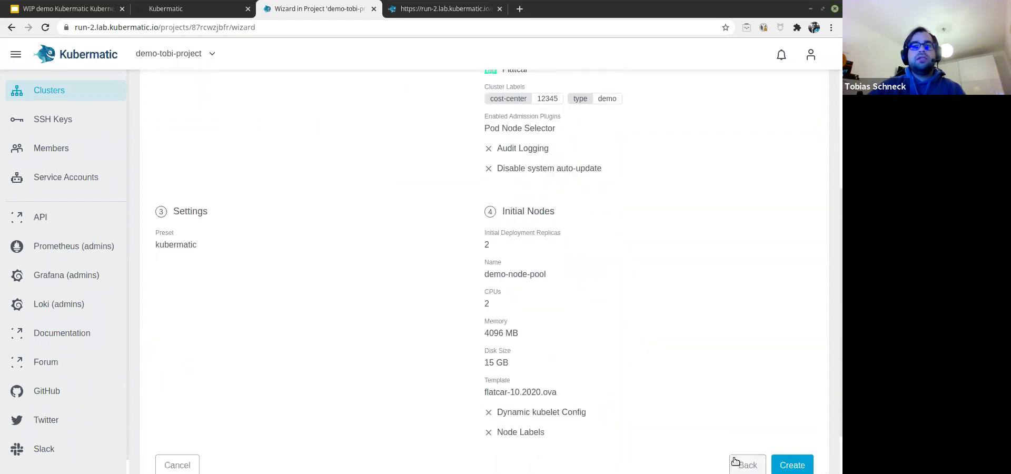
left_click(782, 408)
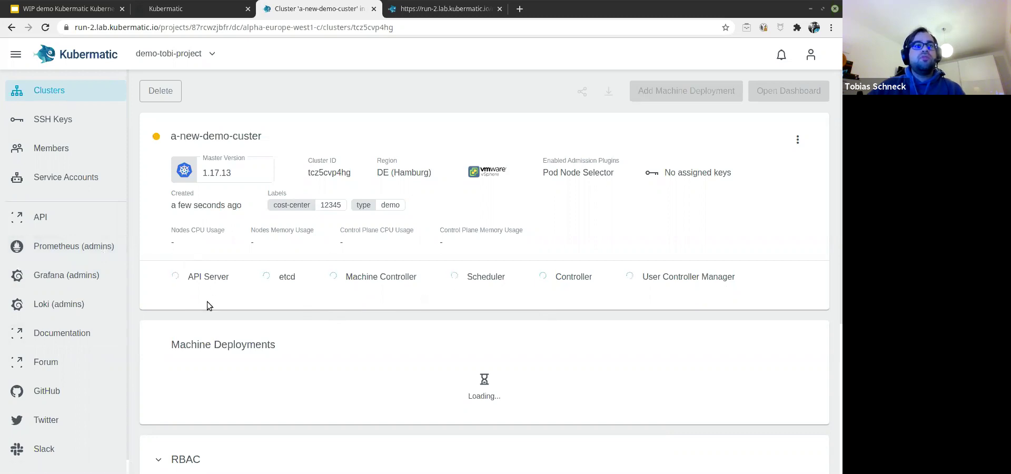
left_click(96, 247)
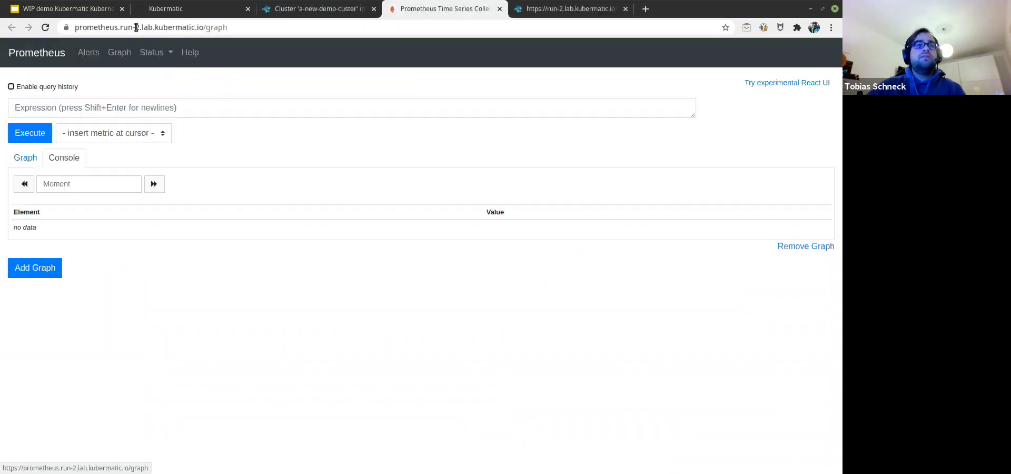
Step: Review the KubeAPILatencyHigh alert's firing and pending instances, then return to the cluster tab
left_click(81, 56)
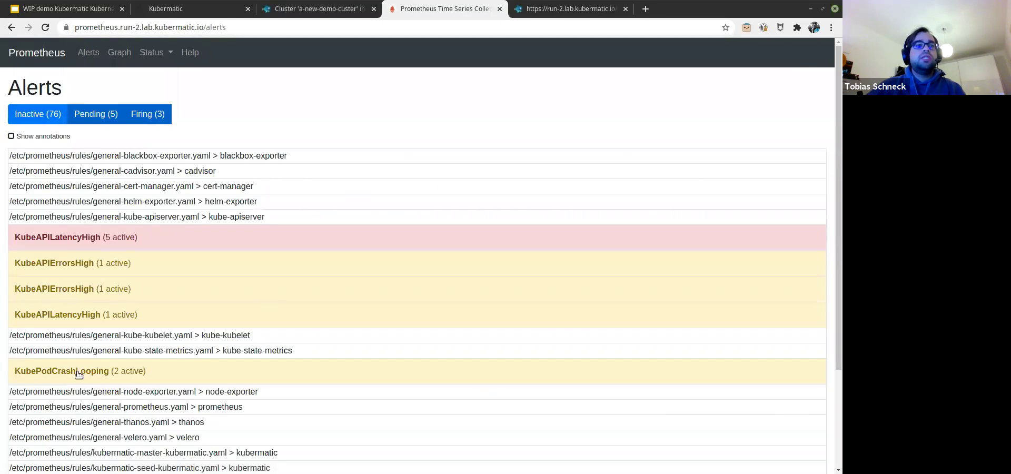
left_click(111, 238)
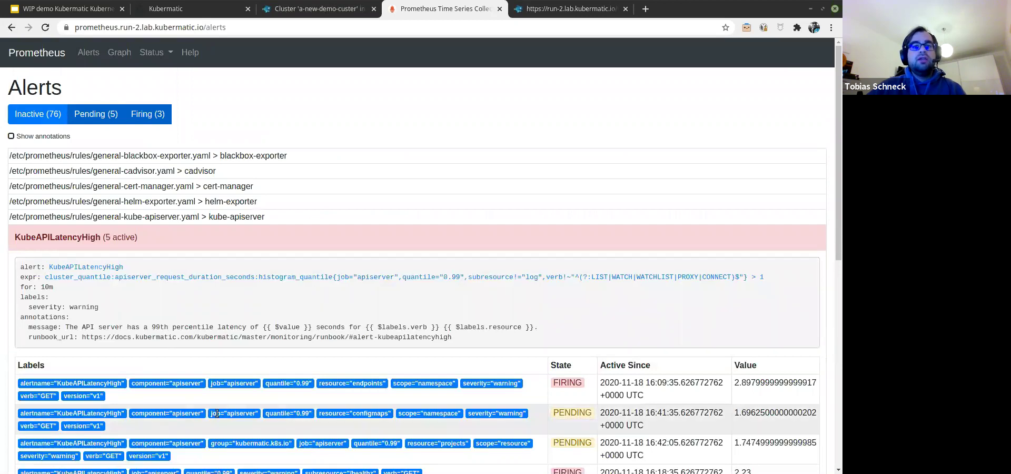
scroll(422, 406, "down", 1)
scroll(422, 401, "down", 3)
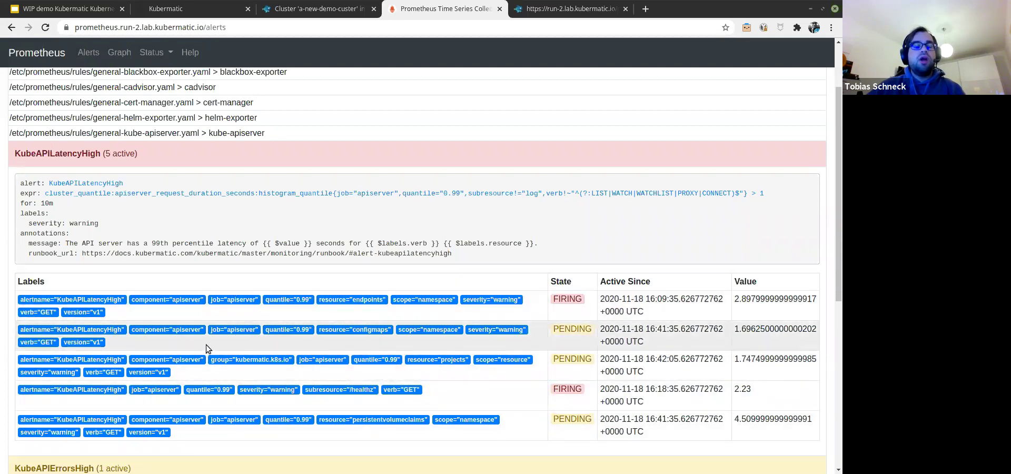
scroll(203, 343, "down", 1)
scroll(216, 334, "down", 3)
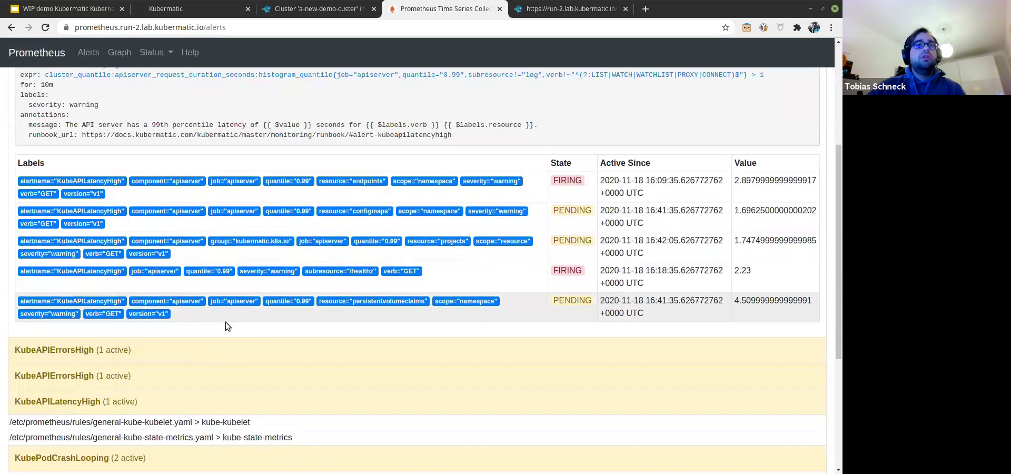
scroll(225, 322, "up", 2)
key("ctrl+shift+Tab")
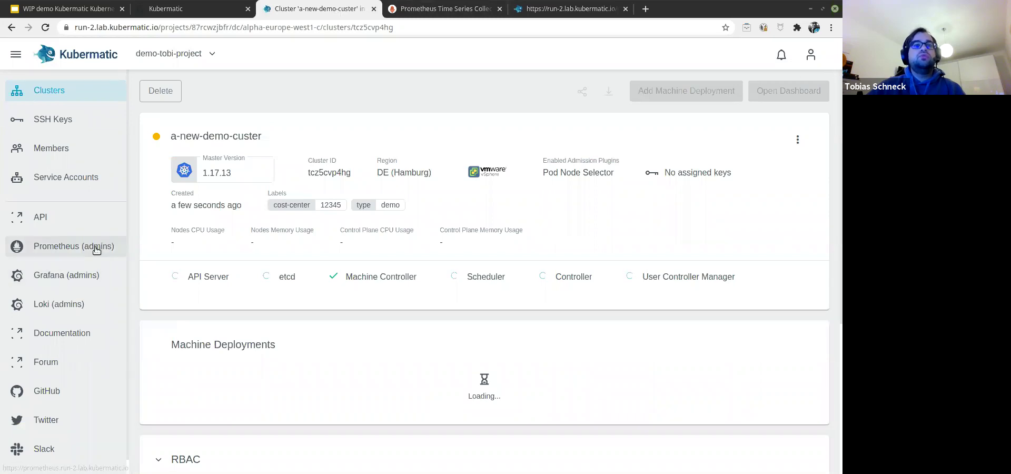
Step: Launch the admin Grafana home page from the 'Grafana (admins)' sidebar link
left_click(92, 277)
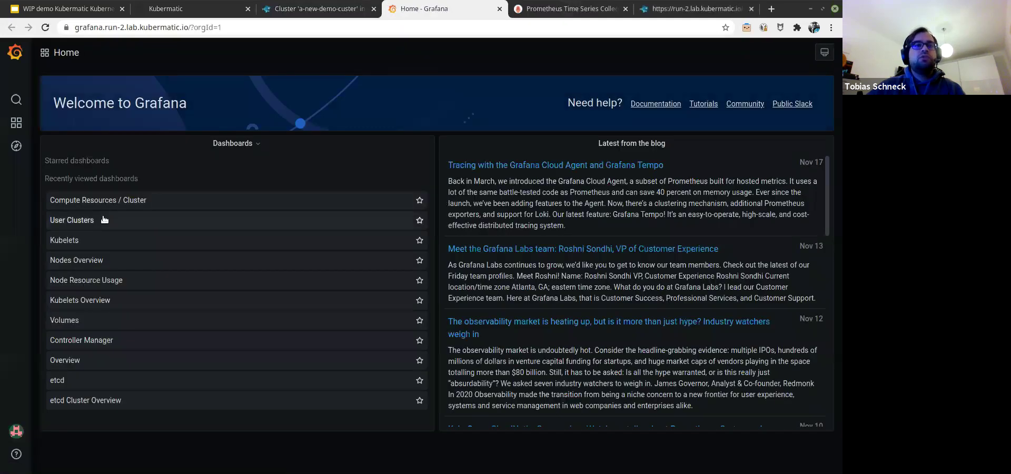
Step: Browse the User Clusters dashboard panels, then list the Kubermatic folder's dashboards
left_click(103, 219)
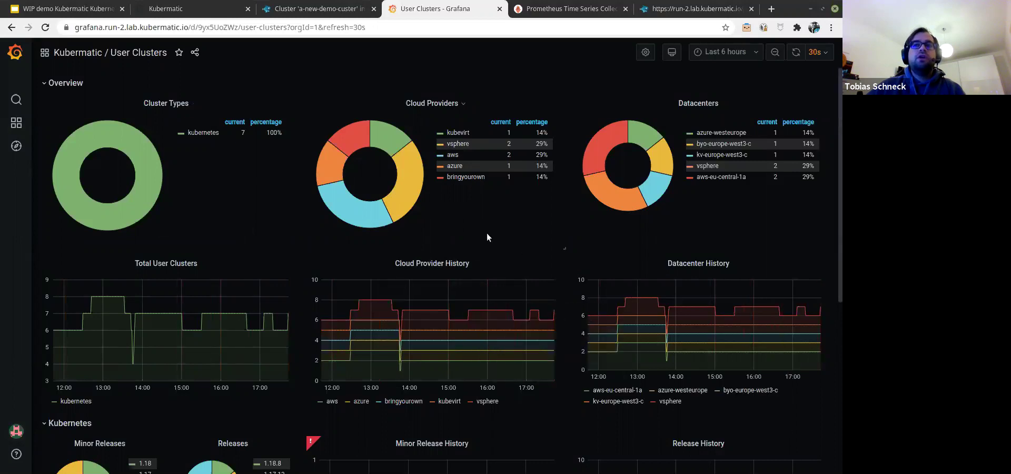
scroll(491, 236, "down", 3)
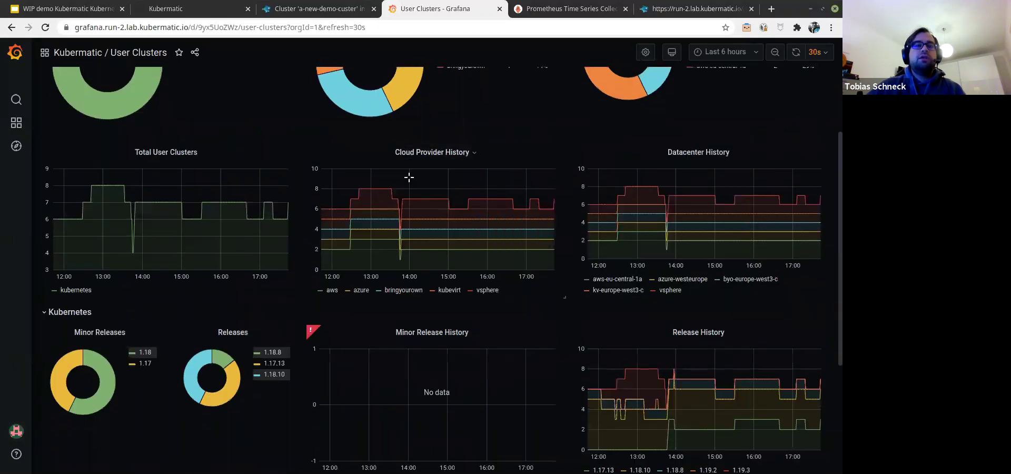
scroll(409, 176, "up", 1)
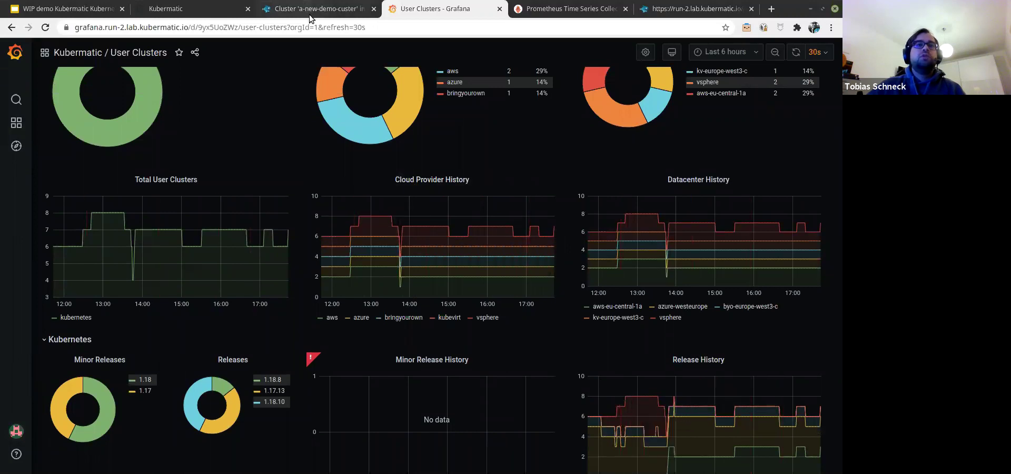
scroll(118, 60, "up", 3)
left_click(88, 52)
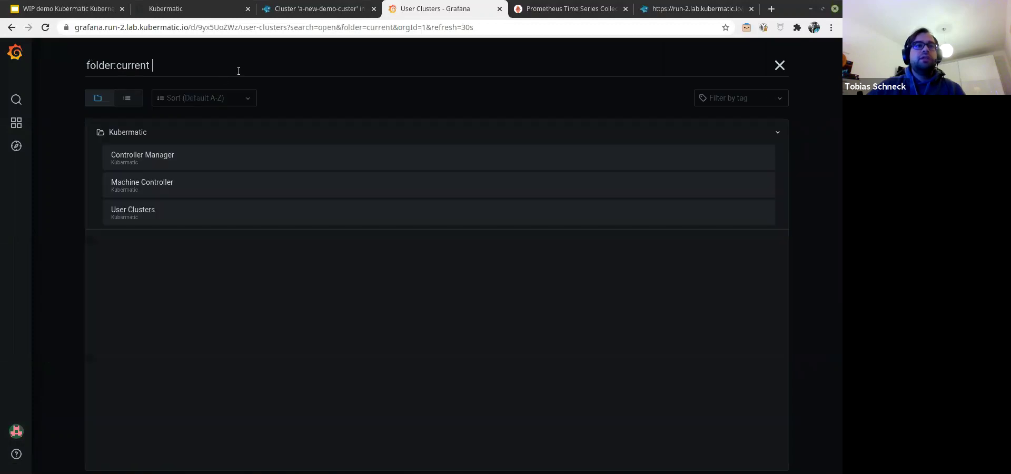
Step: Clear the folder:current search filter and open Kubernetes / Compute Resources / Cluster
triple_click(239, 71)
key("BackSpace")
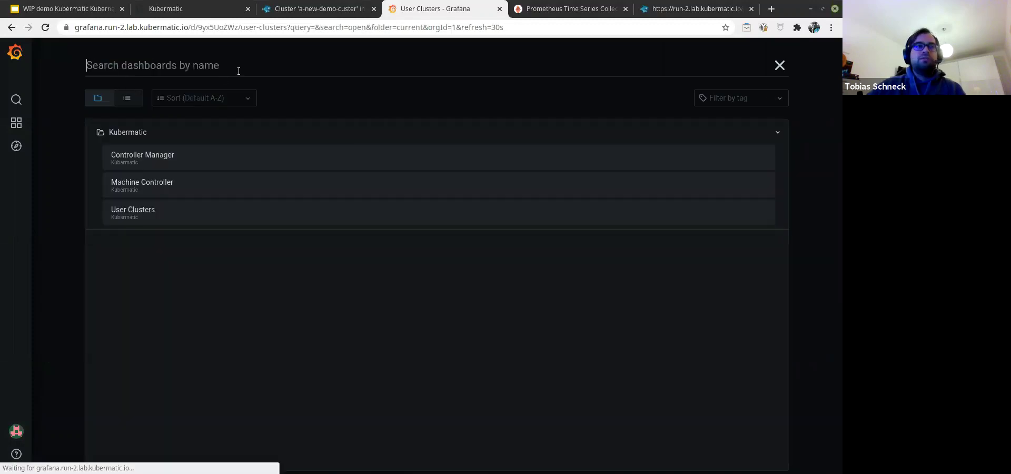
left_click(276, 184)
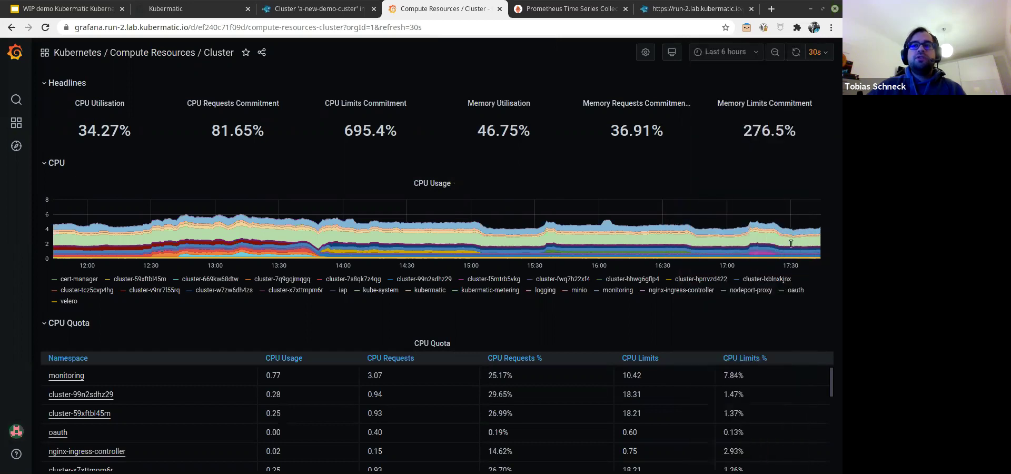
Step: Check the 17:10 CPU usage point and the CPU Usage, Quota and Memory panel menus, then return to Kubermatic
left_click(748, 235)
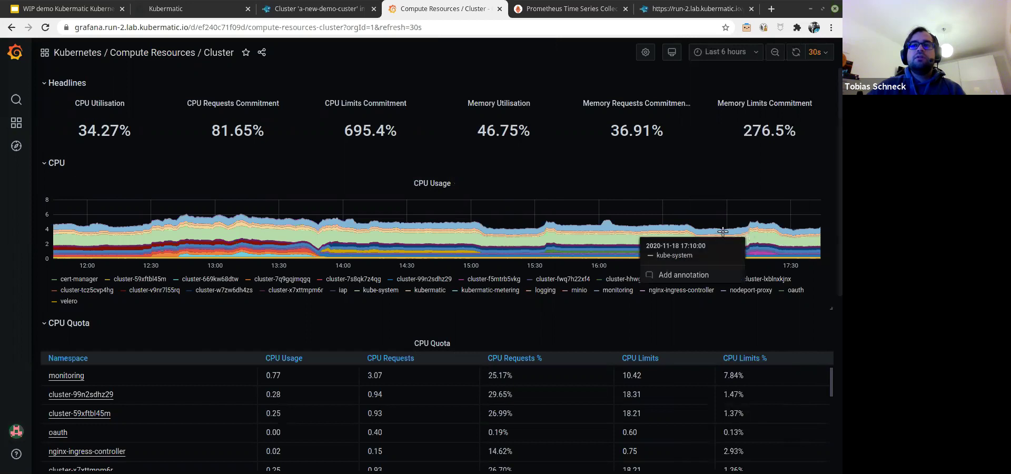
left_click(729, 210)
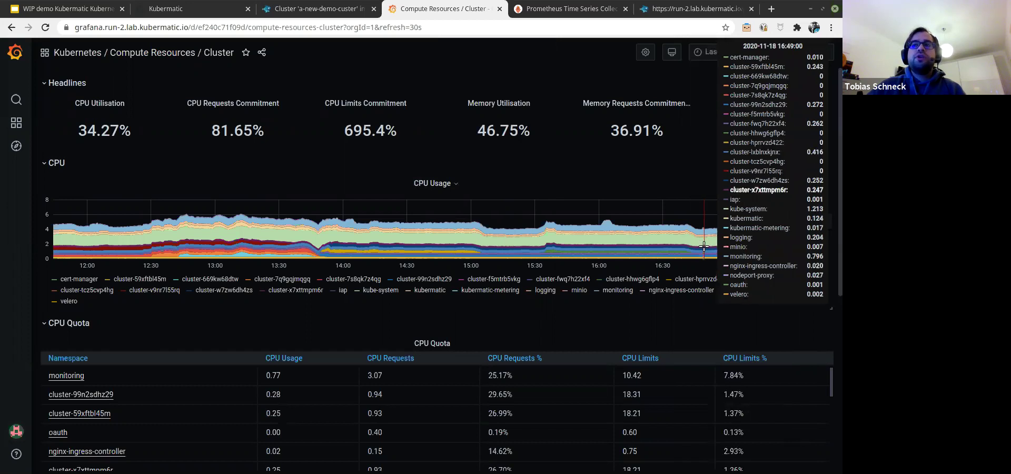
left_click(433, 183)
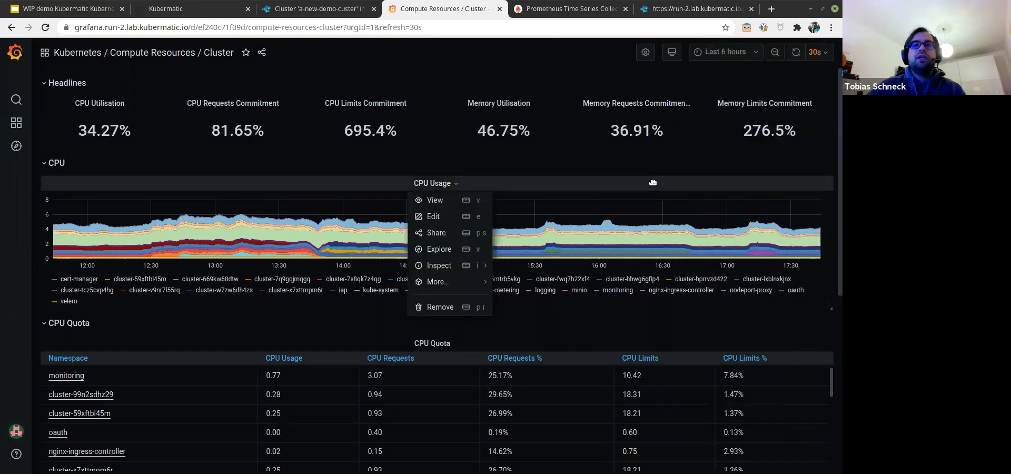
left_click(433, 343)
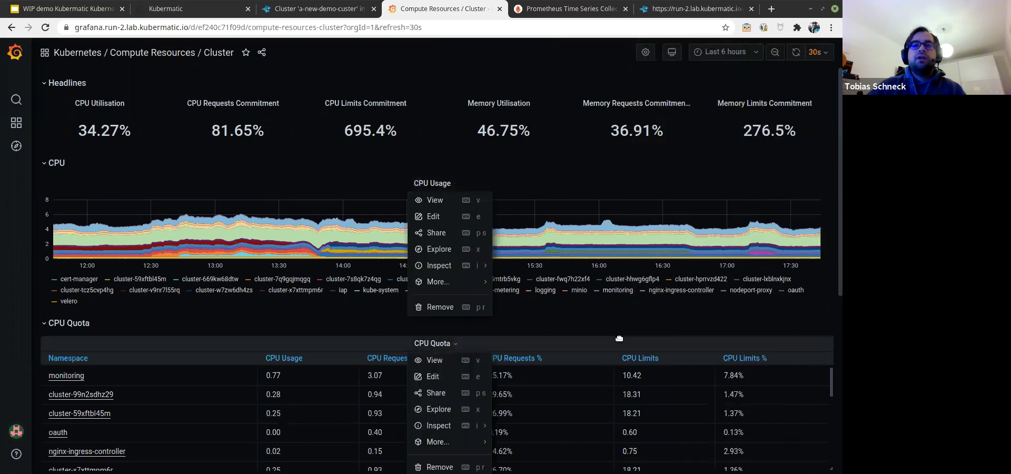
scroll(620, 338, "down", 5)
scroll(665, 406, "up", 1)
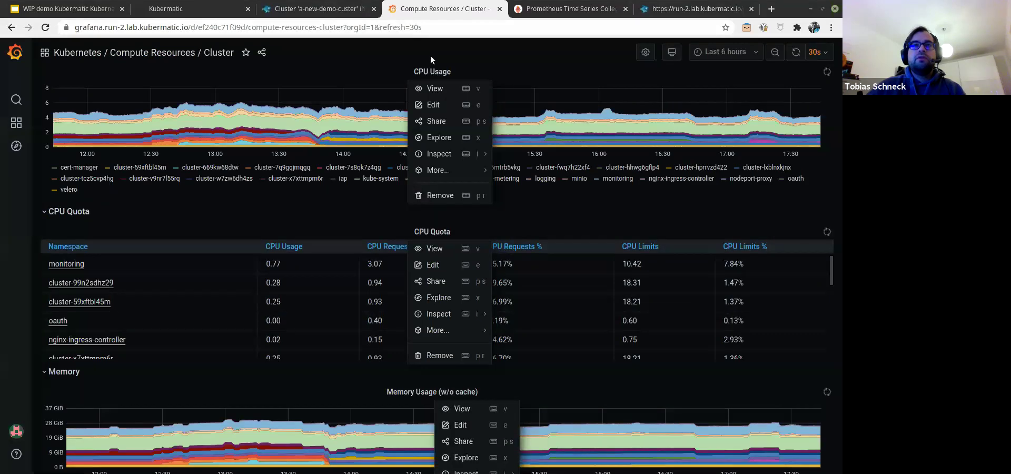
left_click(432, 72)
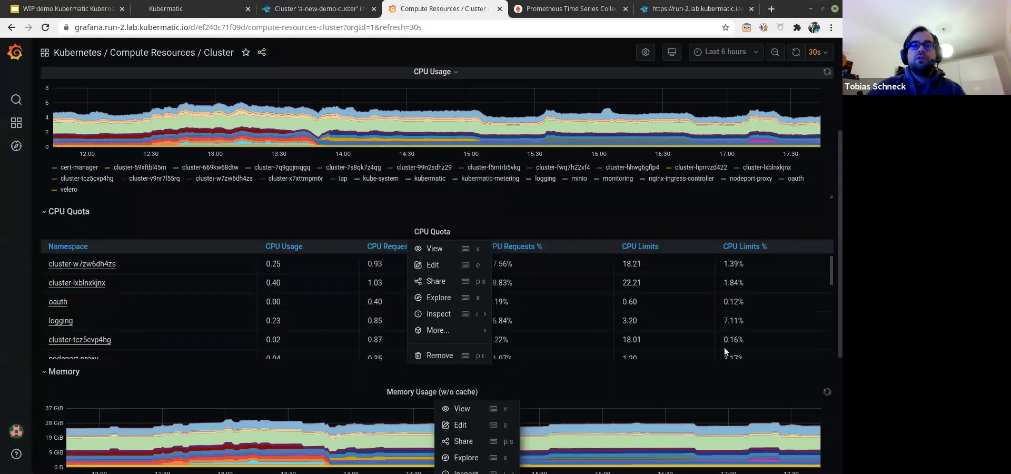
left_click(462, 388)
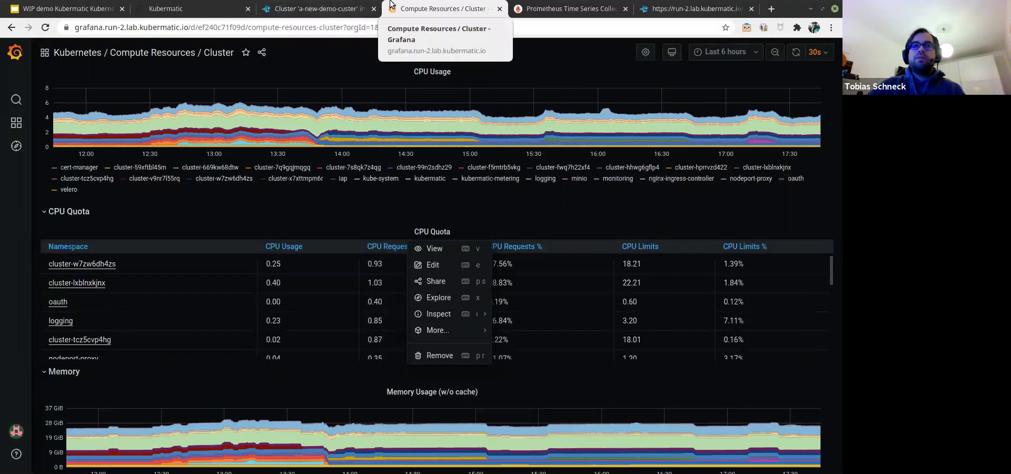
left_click(298, 5)
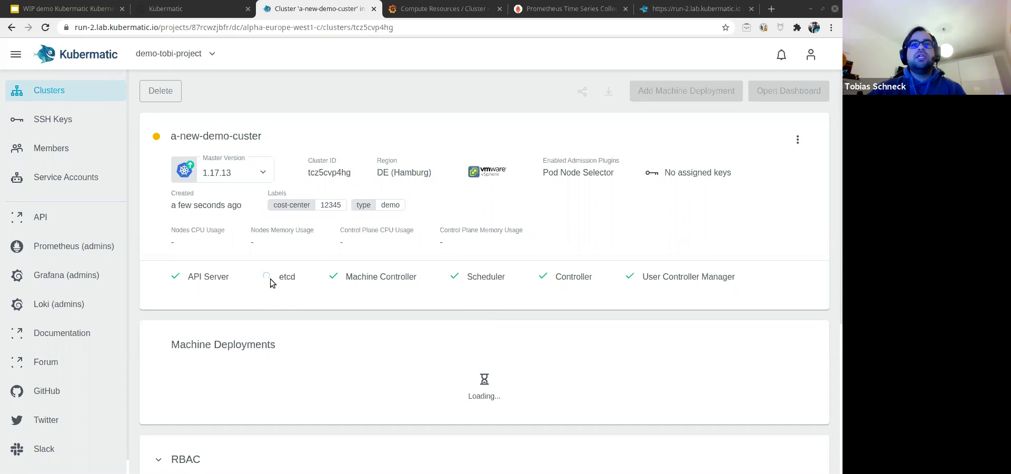
Step: Wait for etcd to turn ready and demo-node-pool to appear at 0/2 replicas
scroll(326, 260, "down", 2)
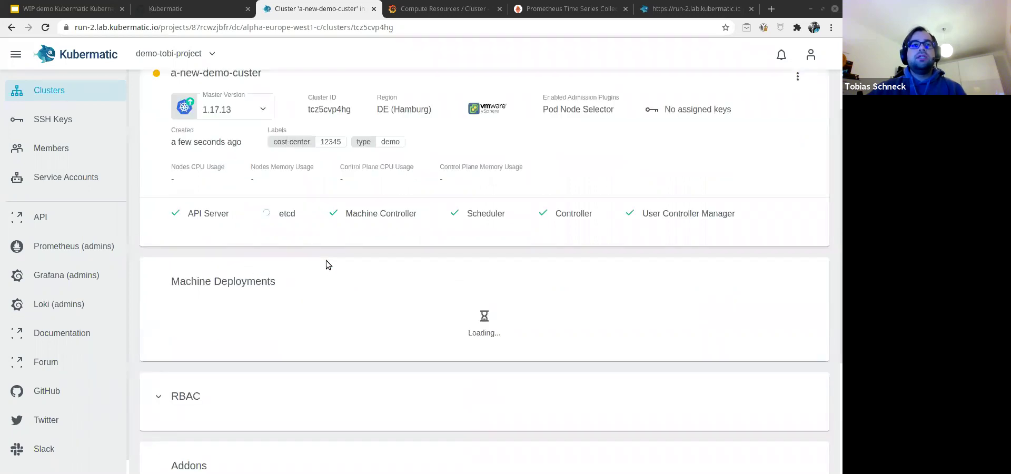
left_click(248, 351)
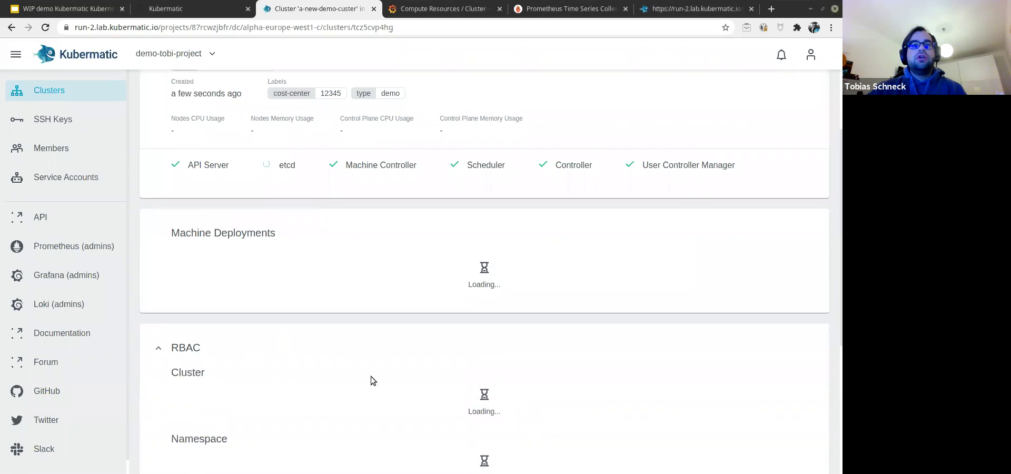
left_click(208, 349)
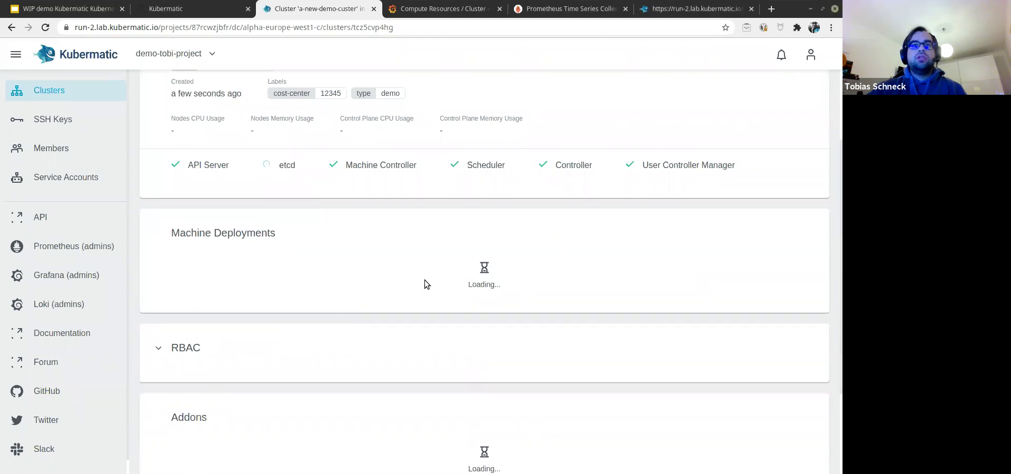
scroll(422, 268, "up", 2)
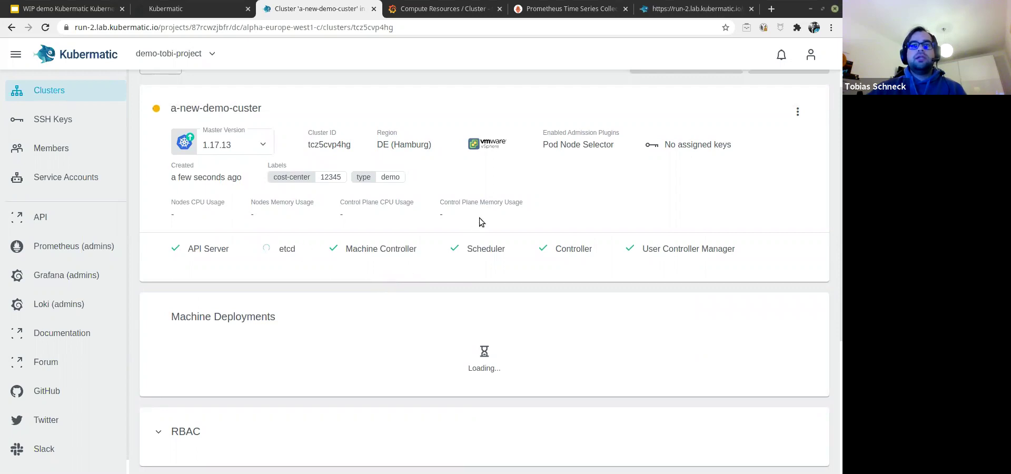
scroll(511, 181, "up", 1)
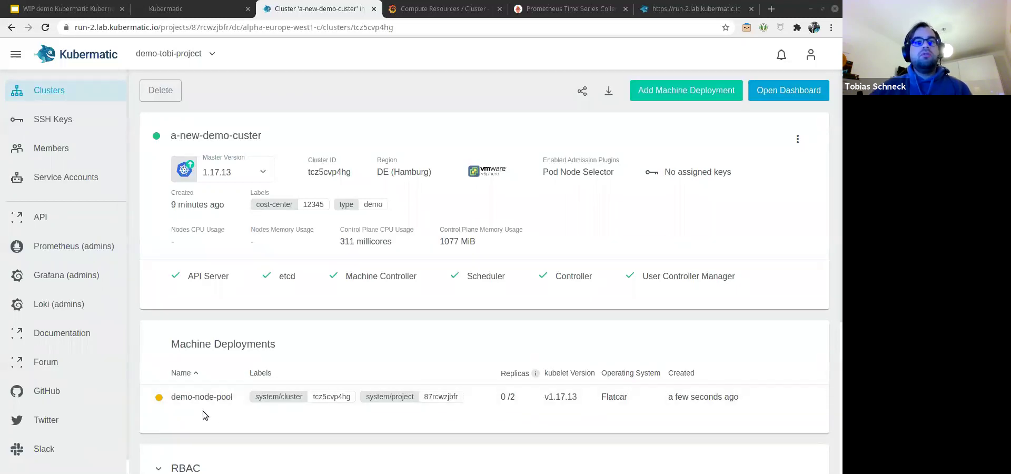
Step: Open the Kubernetes Dashboard for a-new-demo-custer from the cluster page
scroll(203, 412, "down", 4)
scroll(204, 412, "up", 4)
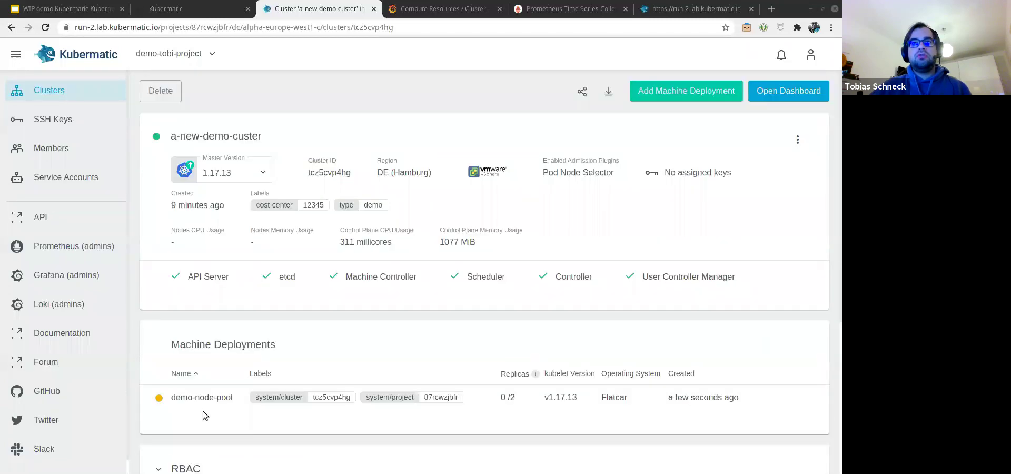
left_click(774, 94)
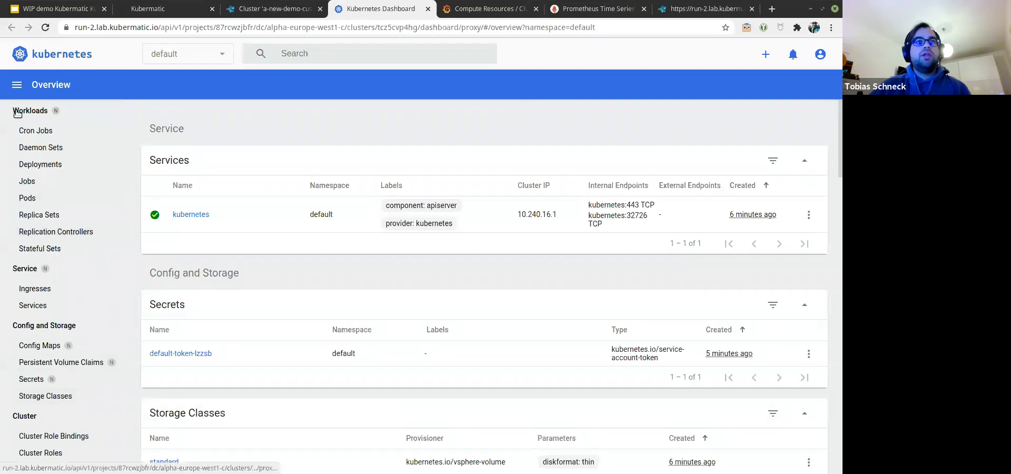
Step: Check Cluster > Nodes shows no nodes yet, then return to the Kubermatic cluster page
scroll(75, 269, "down", 4)
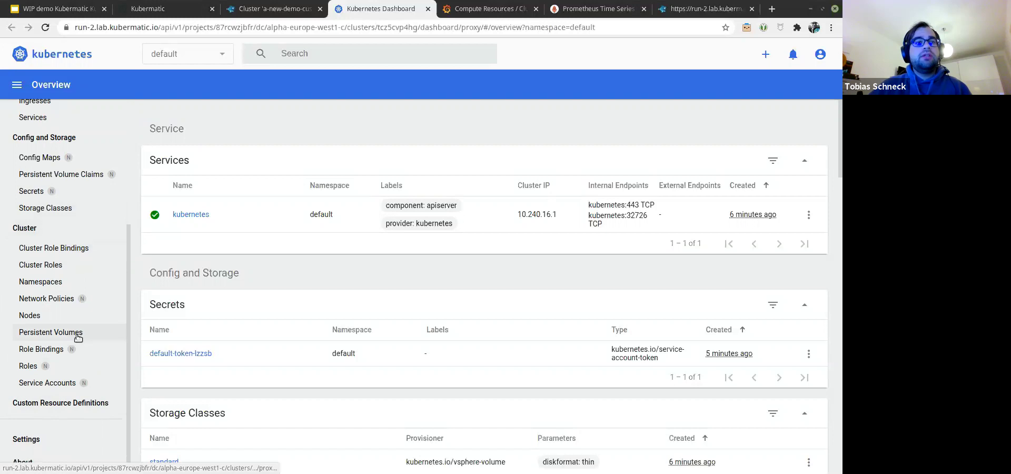
scroll(83, 364, "up", 4)
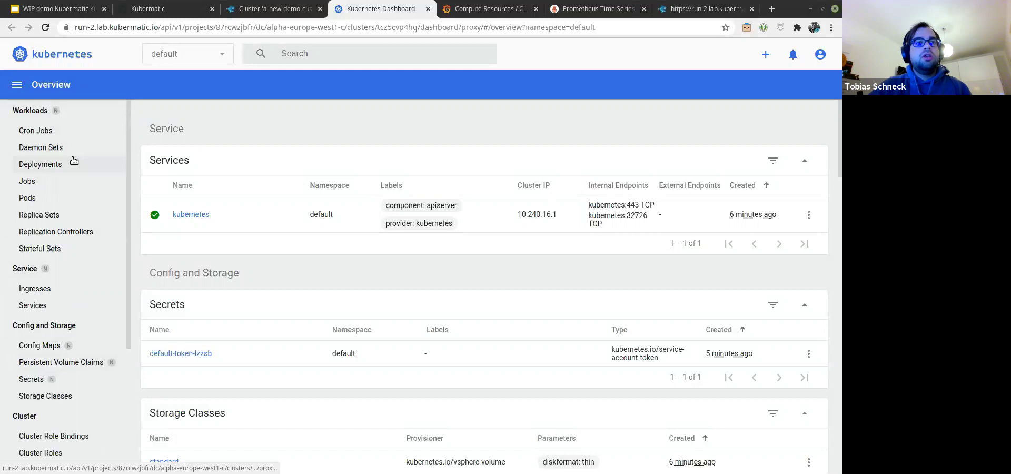
scroll(74, 163, "down", 3)
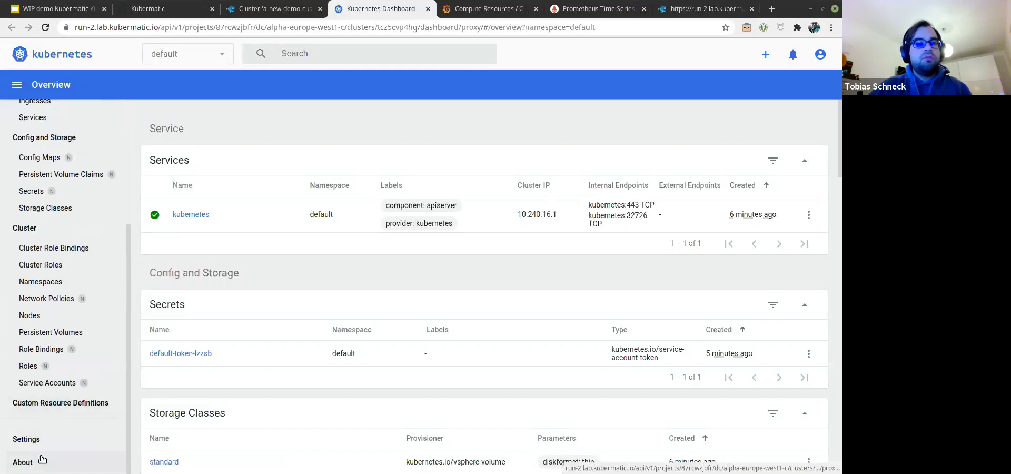
scroll(69, 307, "up", 3)
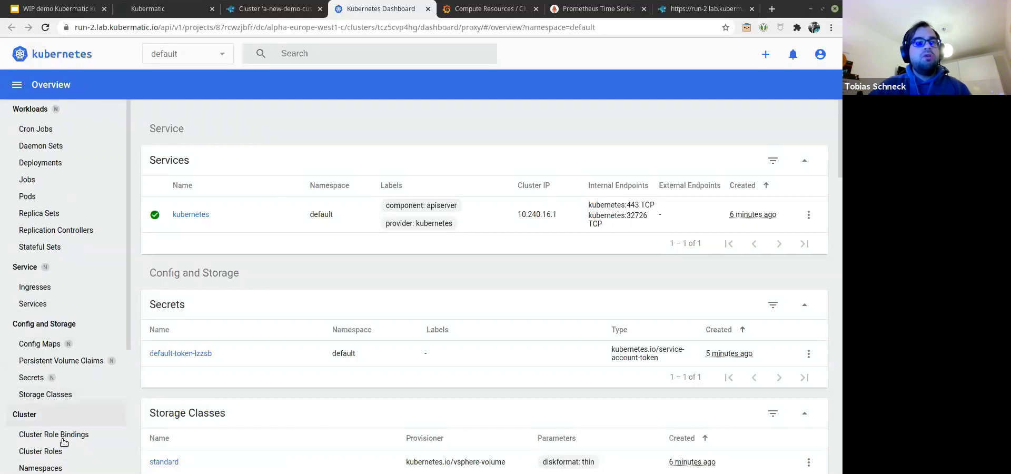
scroll(66, 437, "down", 2)
left_click(124, 420)
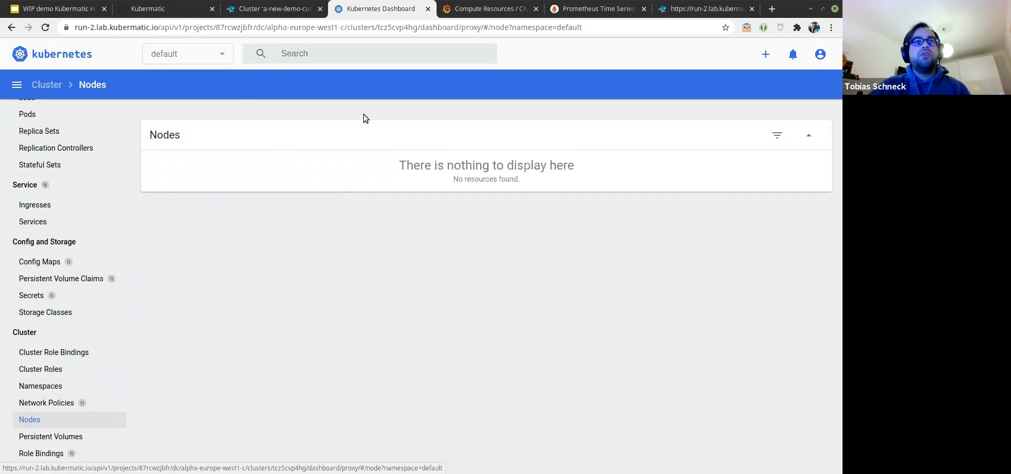
left_click(280, 15)
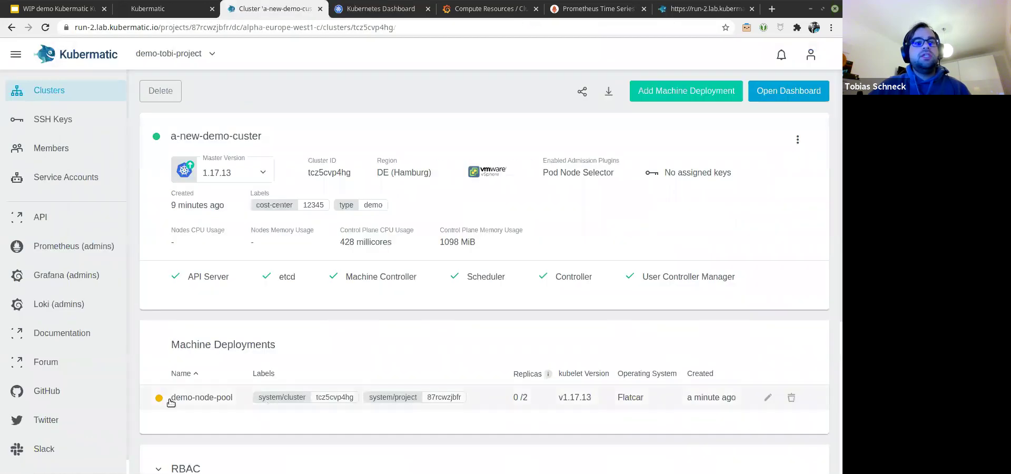
left_click(212, 403)
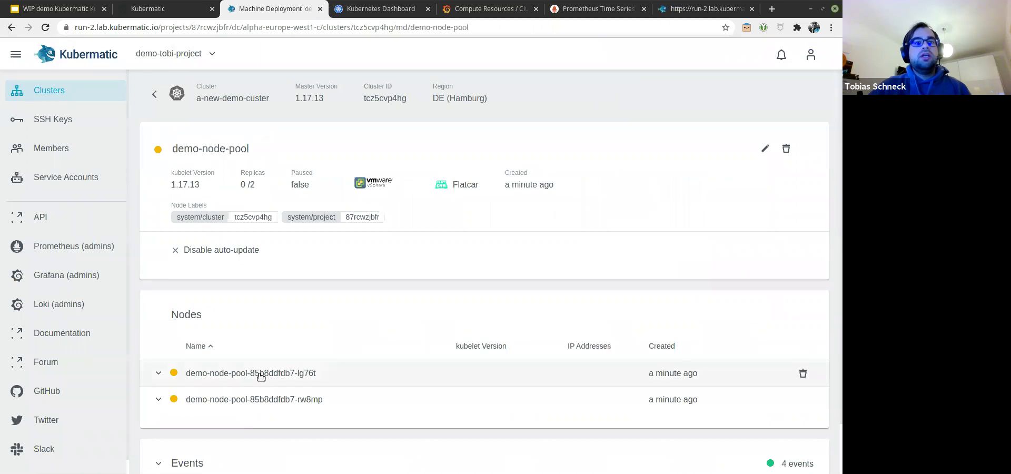
left_click(260, 374)
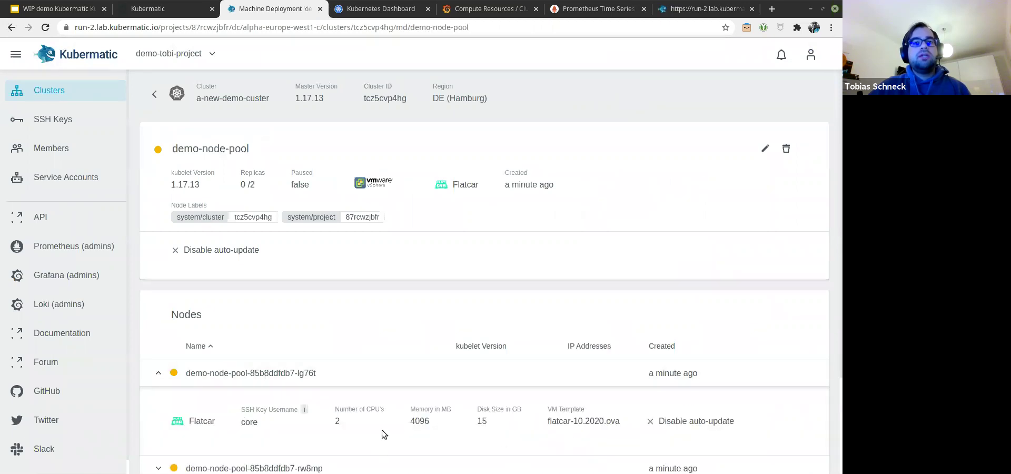
left_click(258, 373)
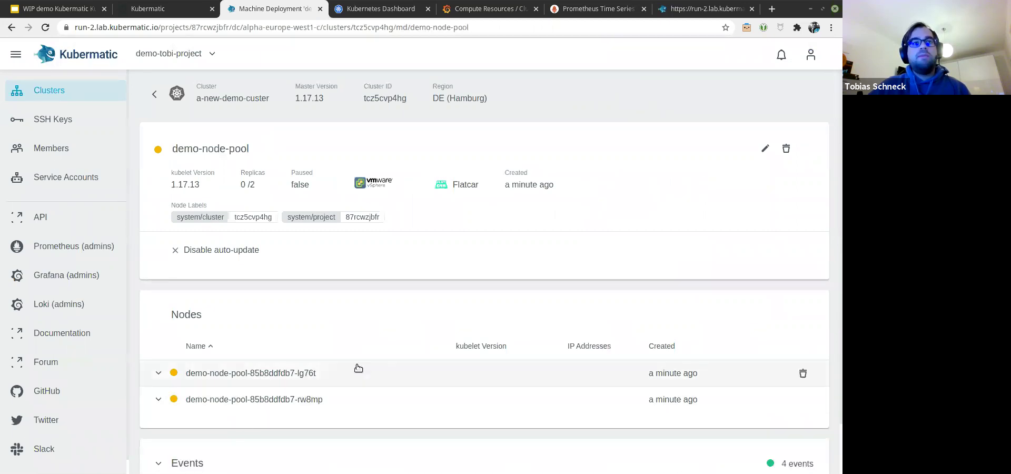
scroll(432, 364, "down", 2)
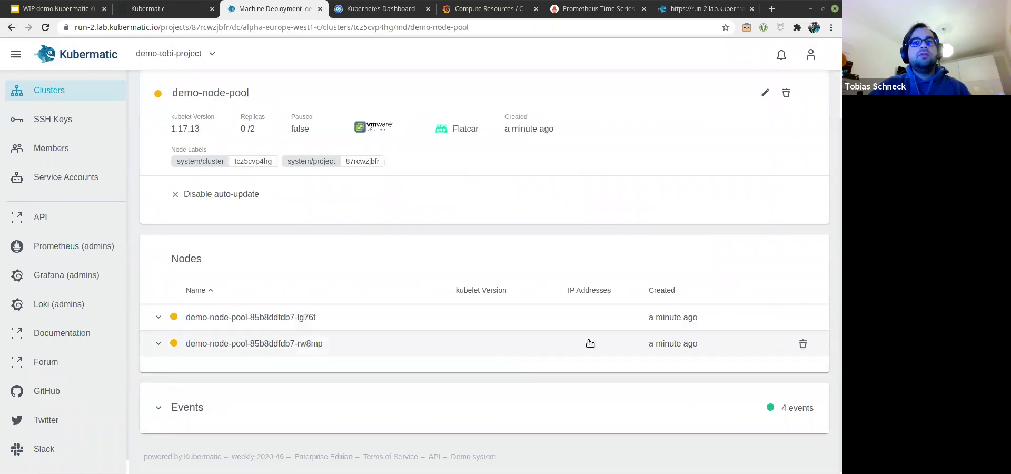
scroll(378, 391, "up", 2)
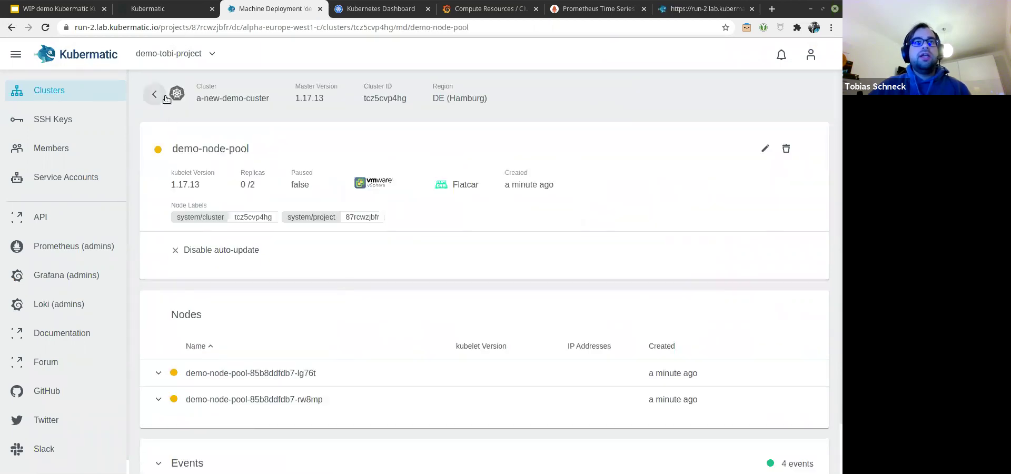
left_click(151, 96)
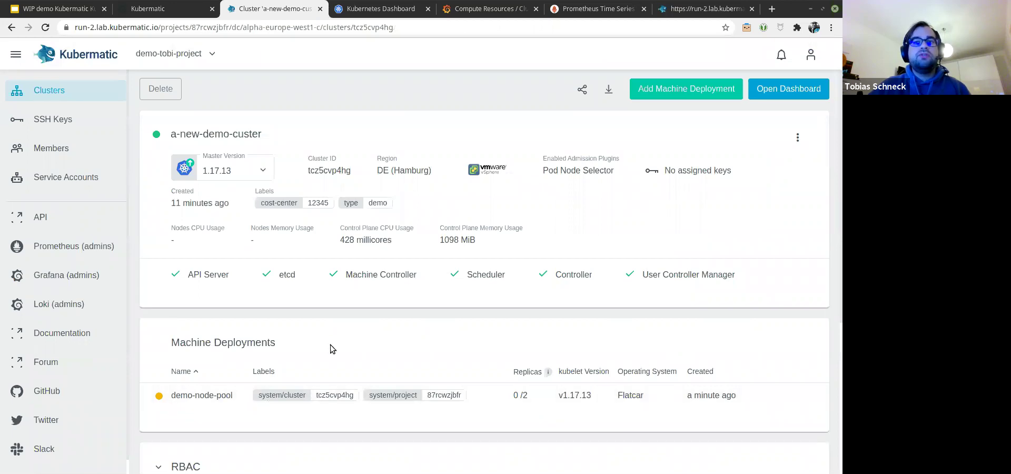
Step: Add an RBAC binding giving the second user's e-mail the cluster-admin role, then open the addon list
scroll(192, 381, "down", 4)
scroll(210, 358, "down", 2)
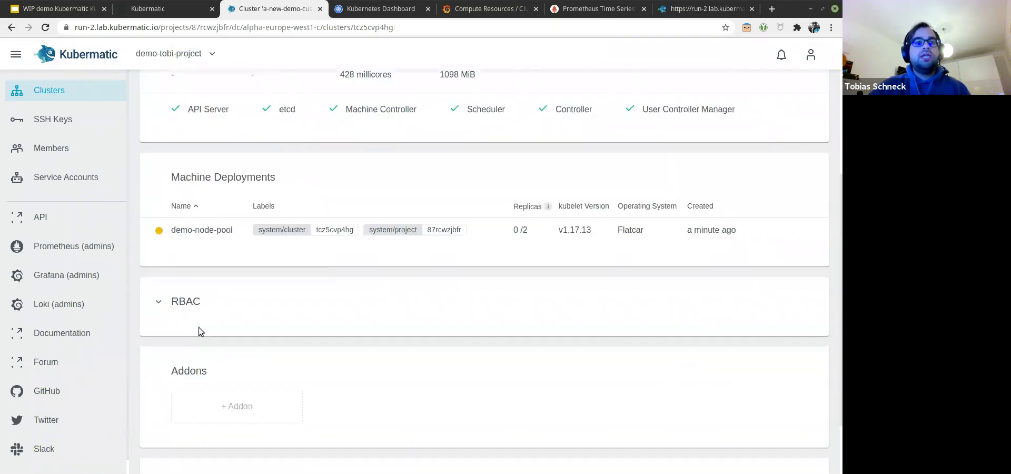
left_click(194, 291)
scroll(652, 323, "down", 2)
left_click(798, 249)
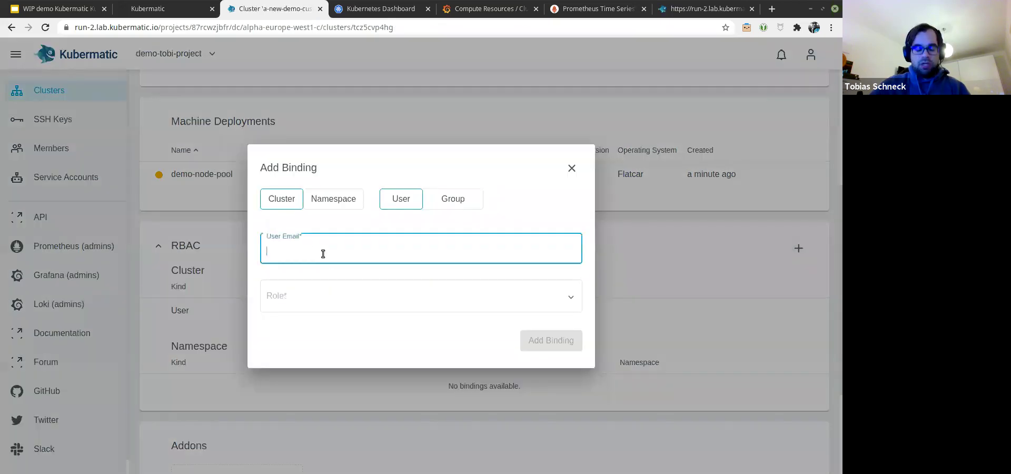
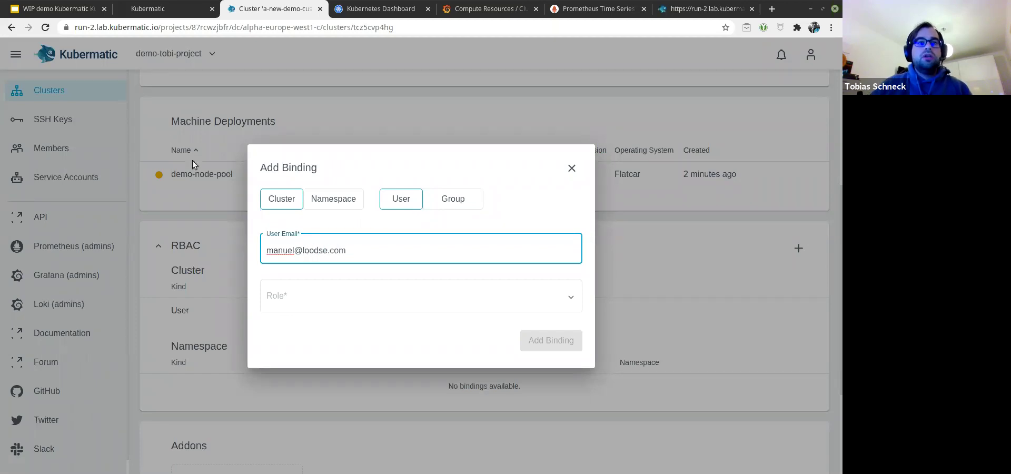
left_click(318, 291)
left_click(331, 326)
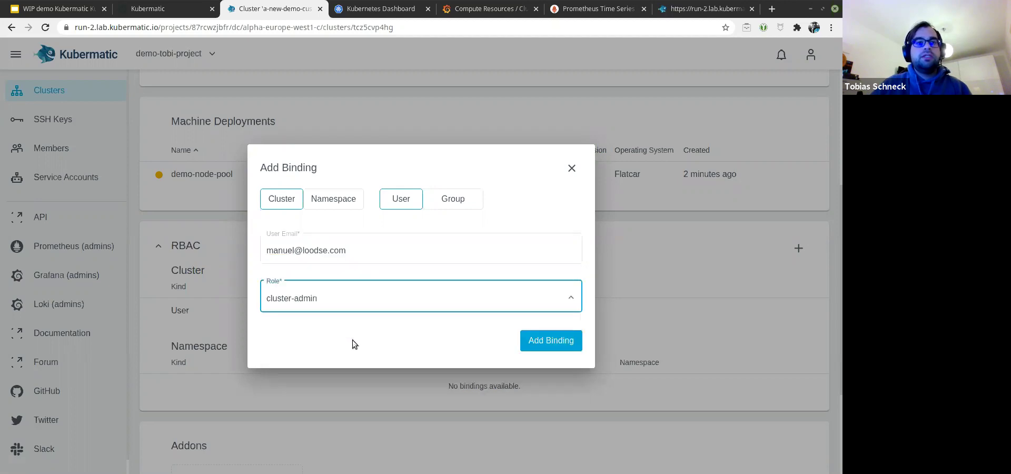
left_click(551, 341)
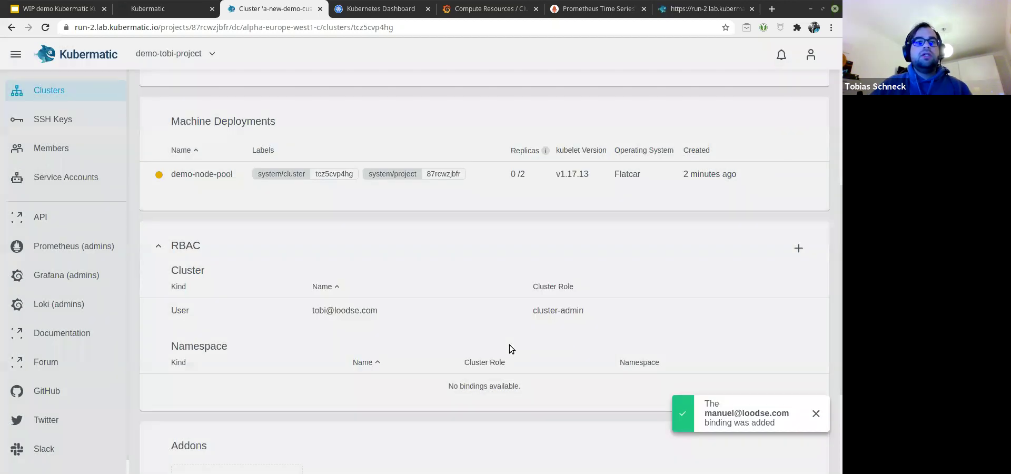
scroll(317, 392, "down", 3)
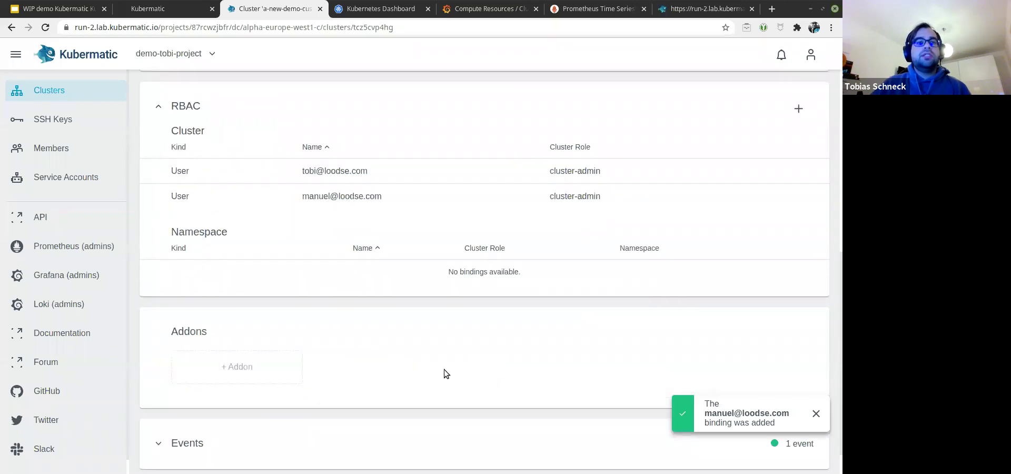
left_click(255, 390)
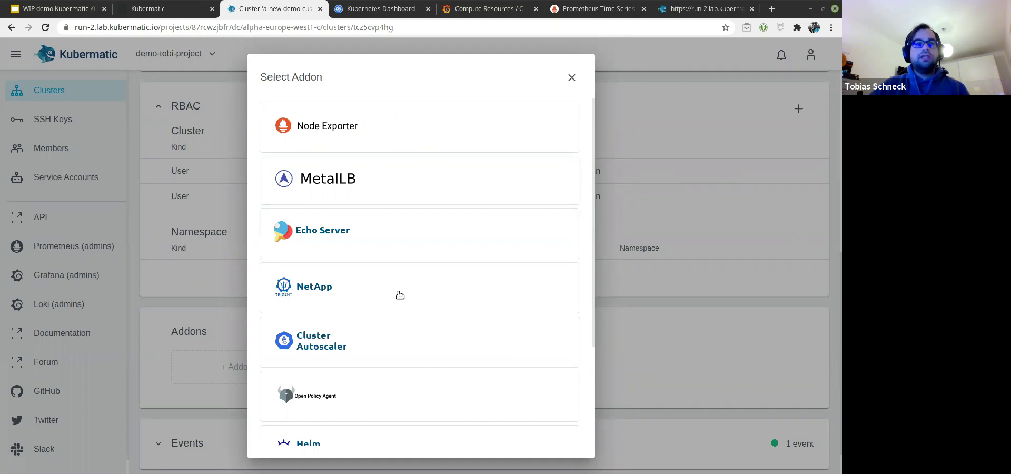
Step: Install Cluster Autoscaler with Continuously reconcile addon ticked, then reopen the addon list
left_click(352, 362)
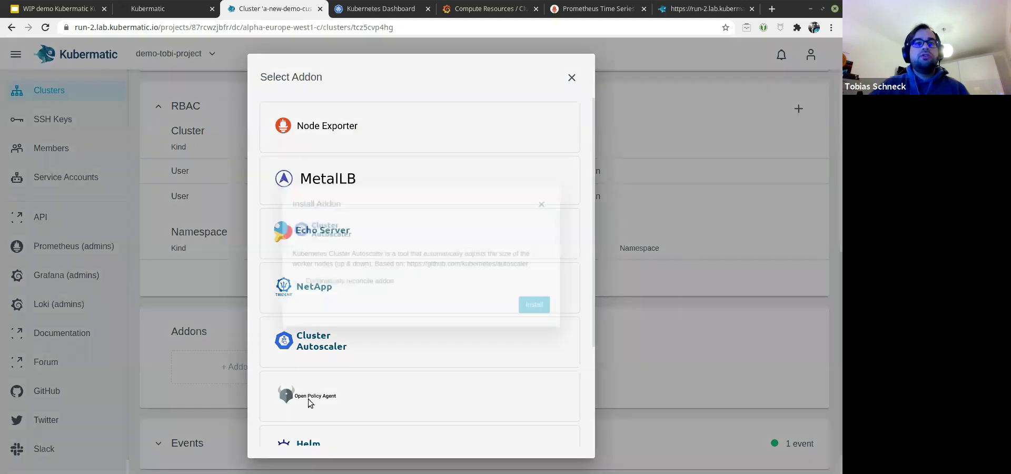
left_click(363, 293)
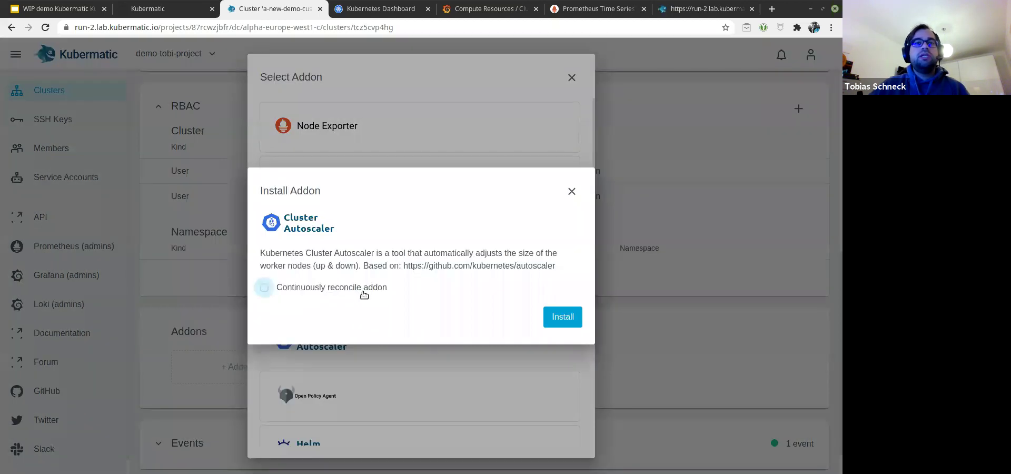
left_click(571, 318)
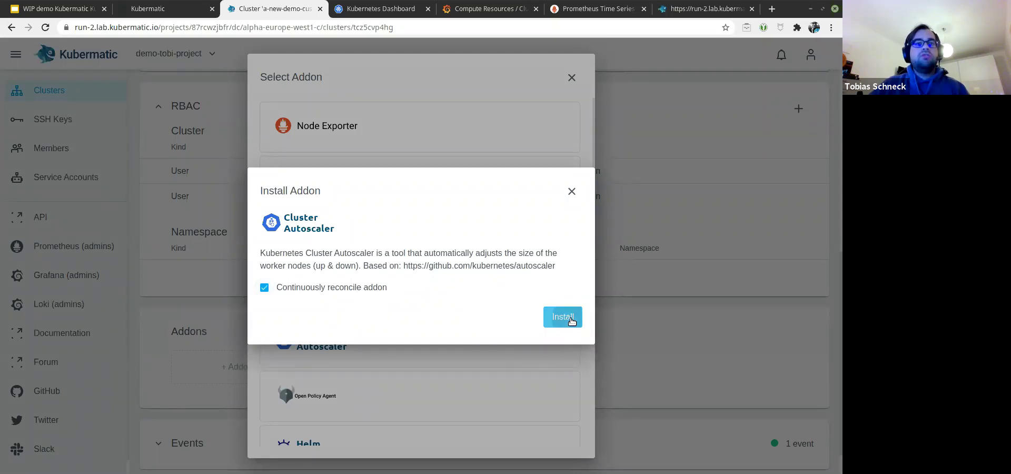
left_click(387, 384)
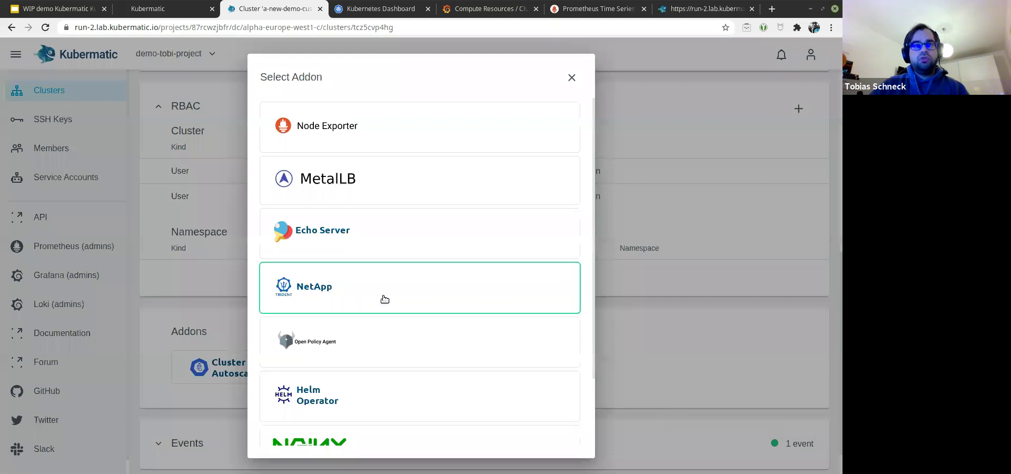
Step: Select MetalLB, enable continuous reconciliation, and paste a copied range into Address Pool Range
left_click(453, 195)
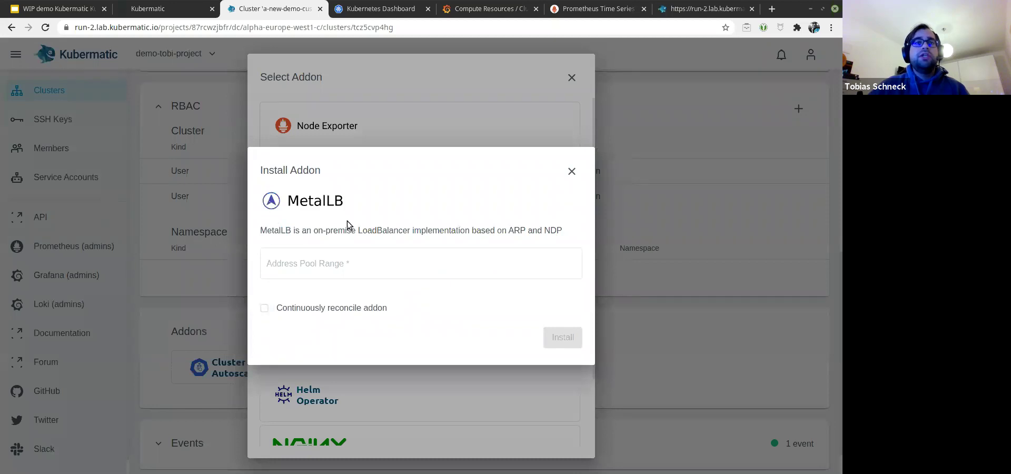
left_click(304, 312)
left_click(327, 262)
left_click(314, 266)
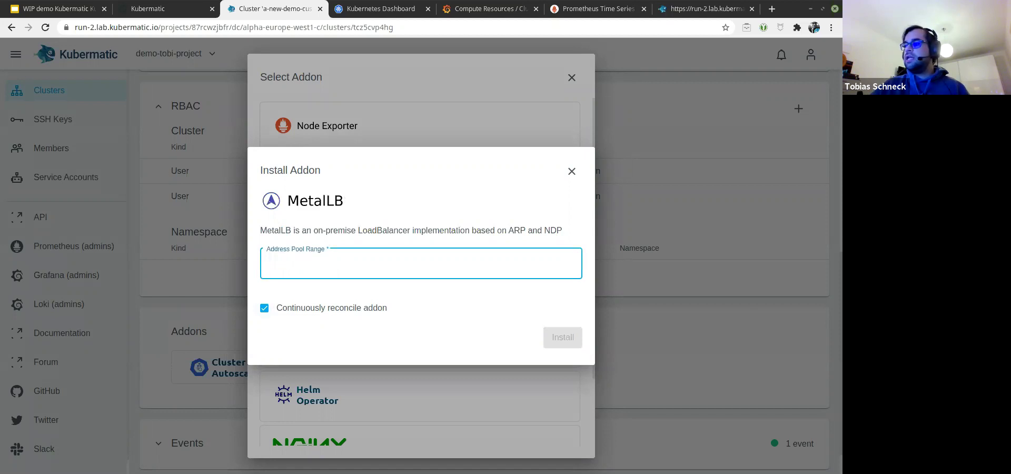
key("alt+Tab")
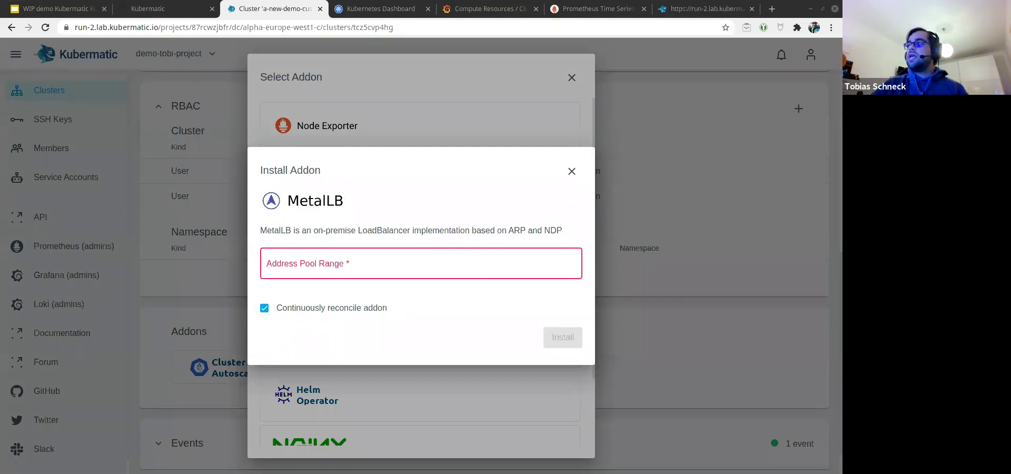
left_click(306, 270)
type("10.2.0.87-10.2.0.87")
Step: Edit the address pool range to 10.2.0.88-10.2.0.89 and install MetalLB
left_click(305, 270)
key("BackSpace")
type("8")
key("End")
key("BackSpace")
type("8")
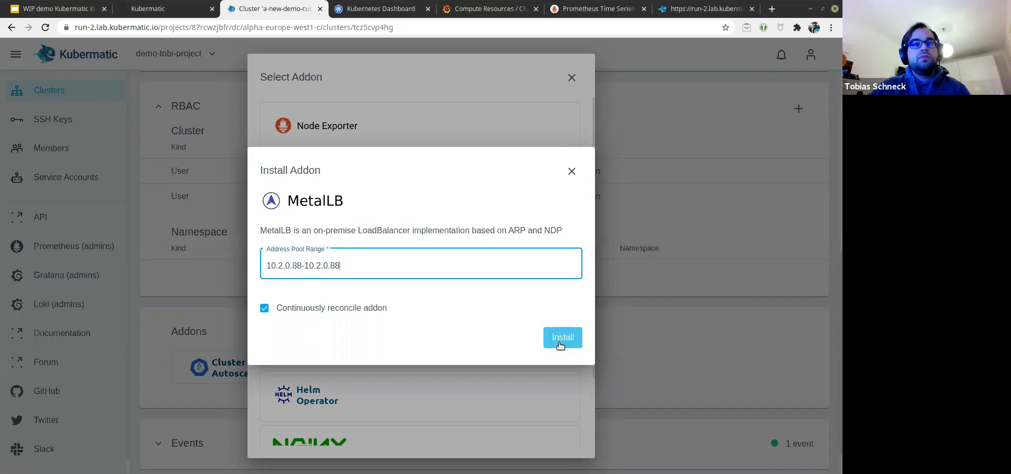
key("BackSpace")
type("9")
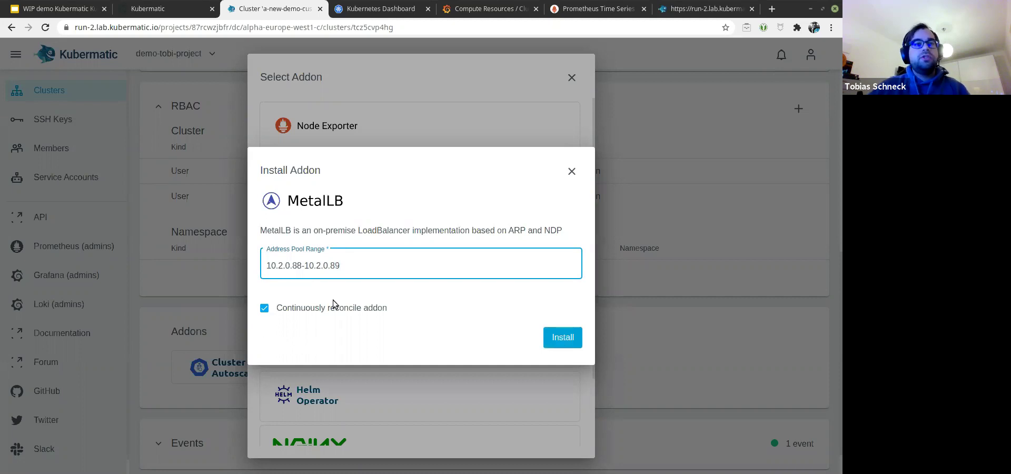
left_click(567, 341)
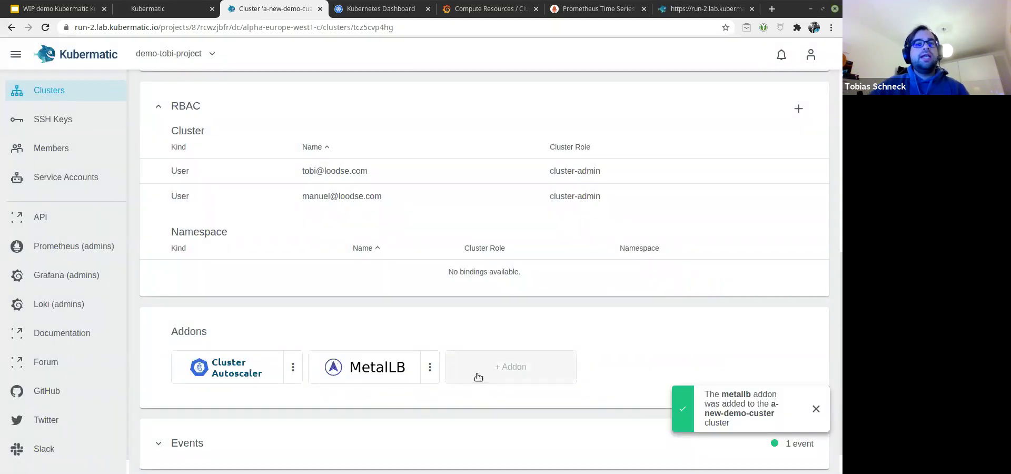
Step: Install the NGINX addon with Replicas set to 3 and continuous reconciliation enabled
left_click(478, 377)
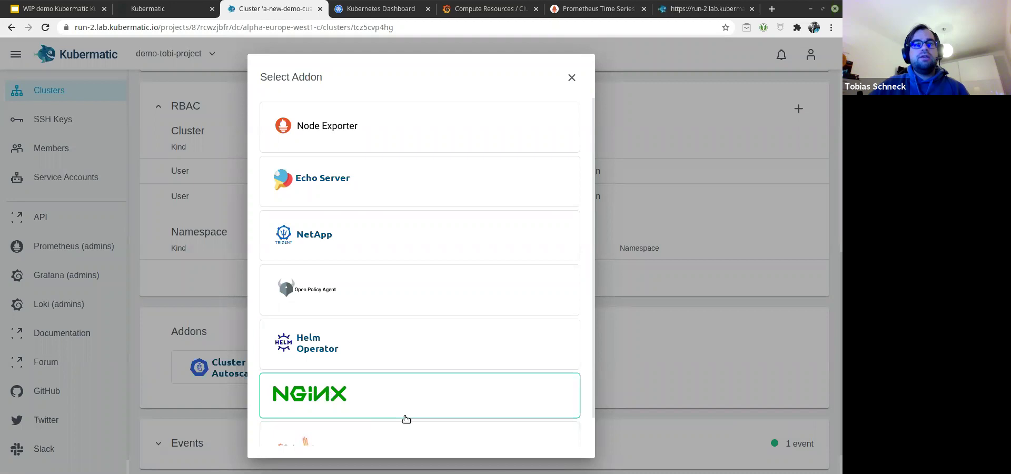
scroll(421, 416, "down", 1)
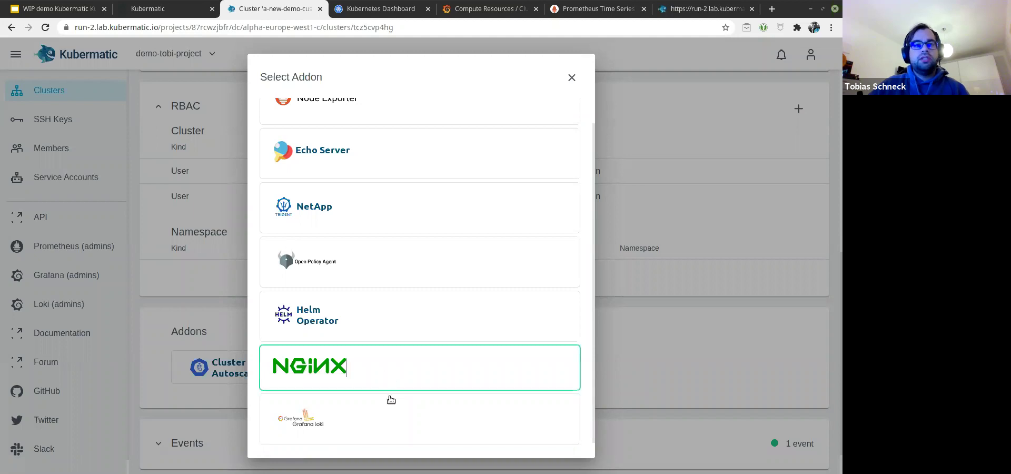
left_click(409, 372)
left_click(417, 268)
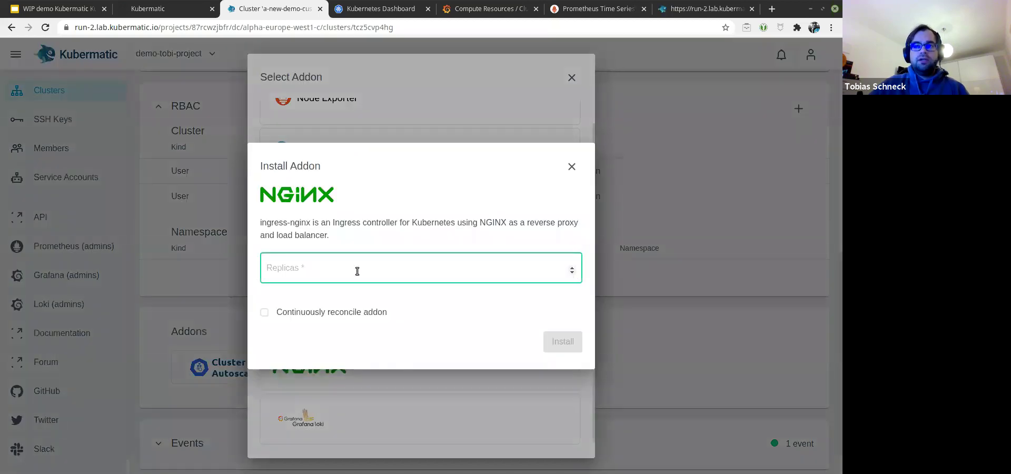
left_click(573, 267)
left_click(572, 268)
left_click(340, 313)
left_click(560, 343)
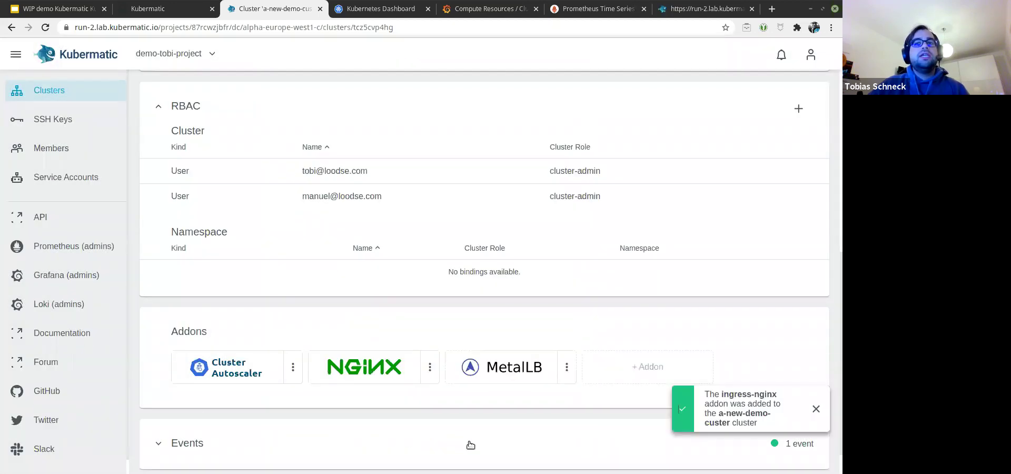
Step: In Kubernetes Dashboard, view the pods in the metallb-system namespace
left_click(375, 7)
left_click(181, 62)
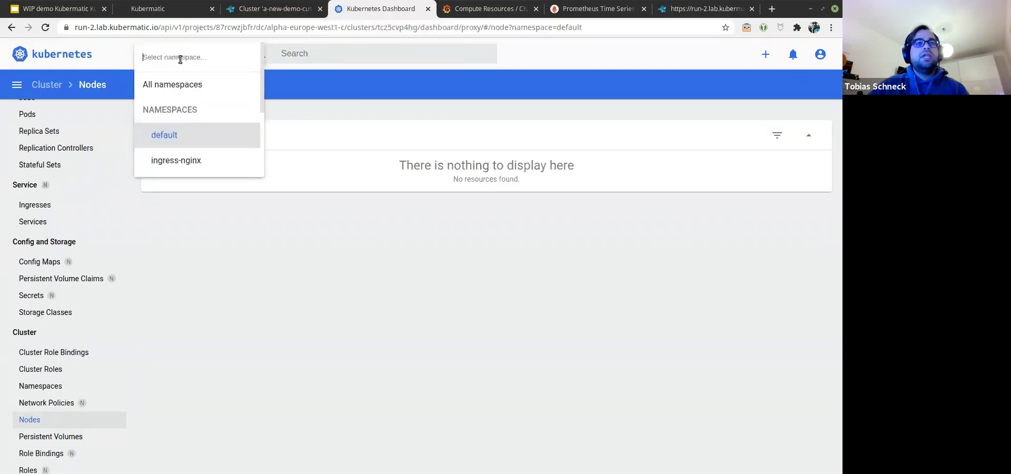
scroll(206, 119, "down", 1)
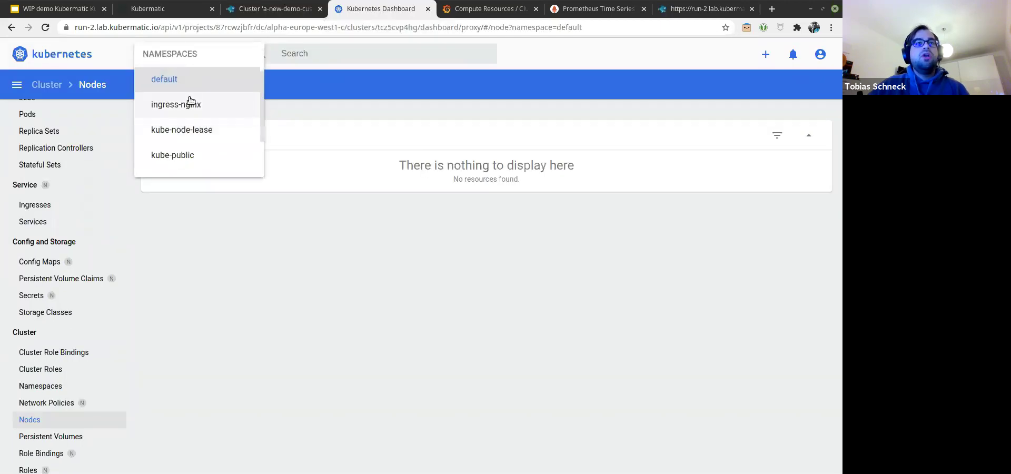
scroll(189, 119, "down", 3)
left_click(197, 173)
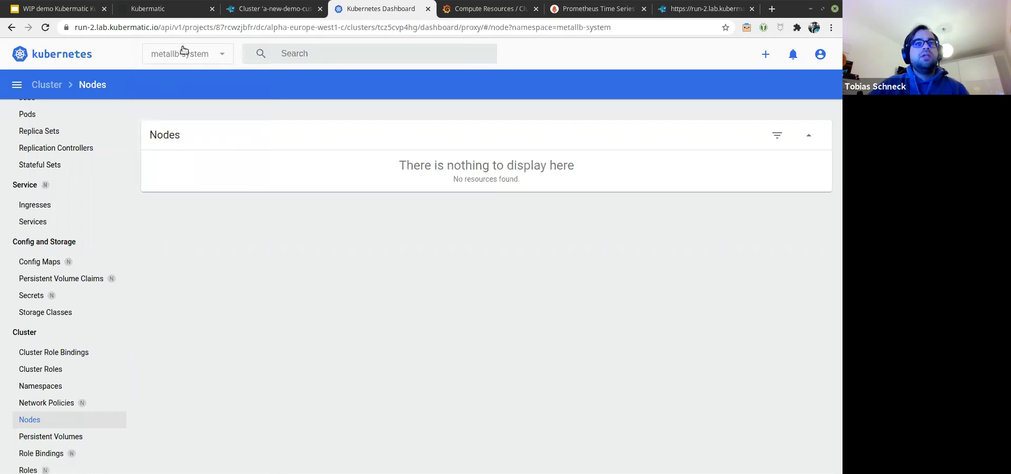
scroll(58, 174, "up", 3)
left_click(37, 199)
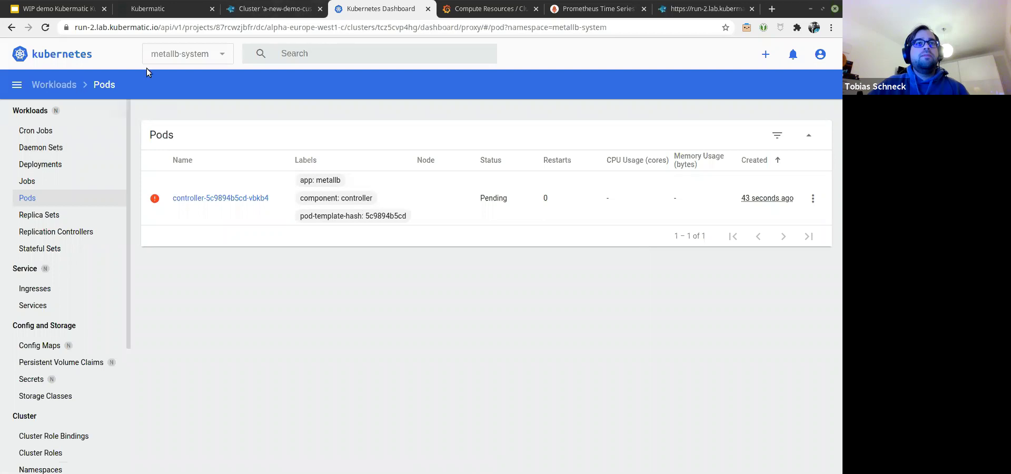
Step: Switch to the ingress-nginx namespace, then list the nodes, showing the one Ready demo-node-pool node
left_click(188, 57)
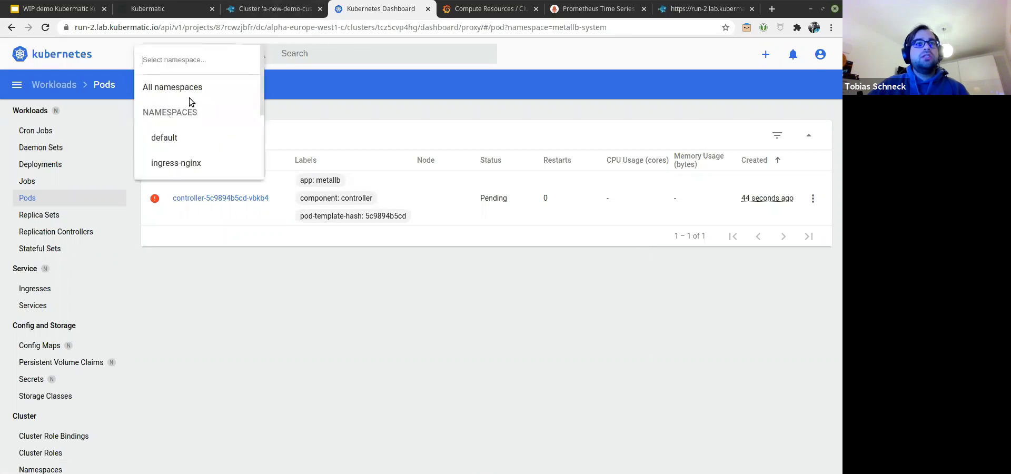
left_click(192, 165)
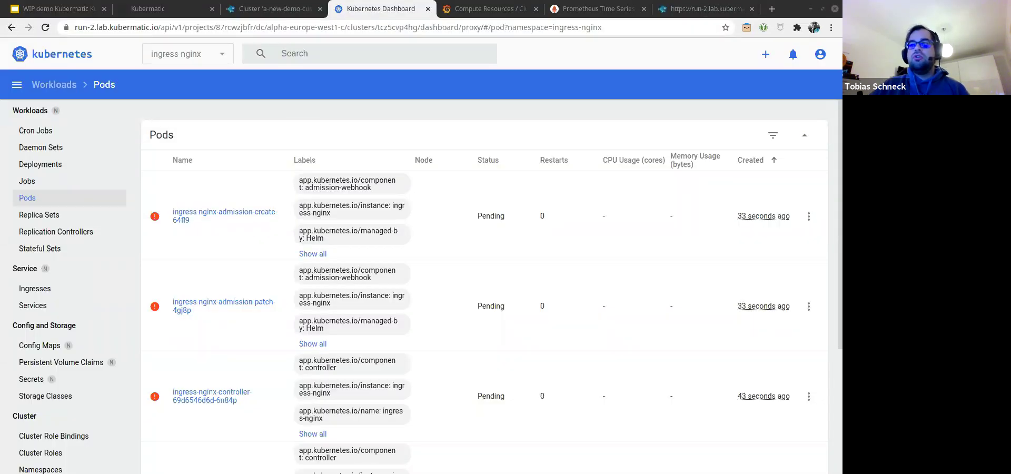
scroll(72, 337, "down", 3)
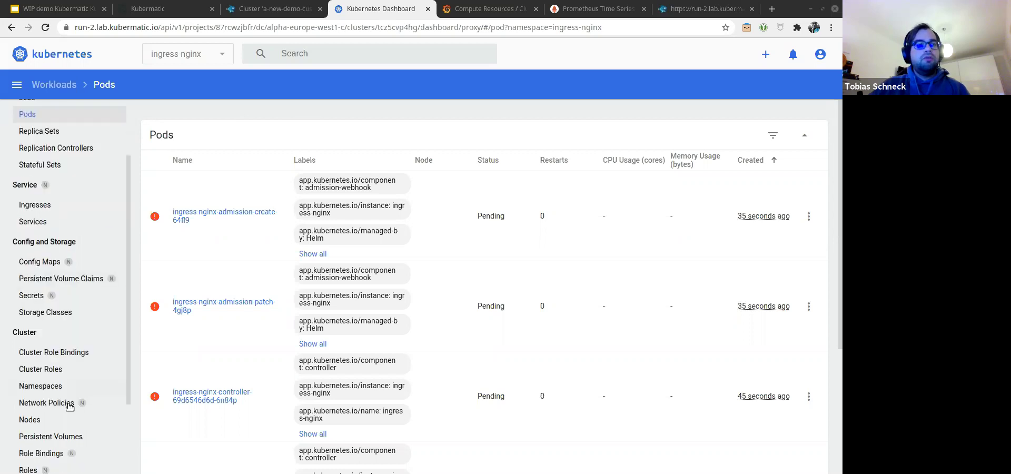
scroll(70, 405, "down", 1)
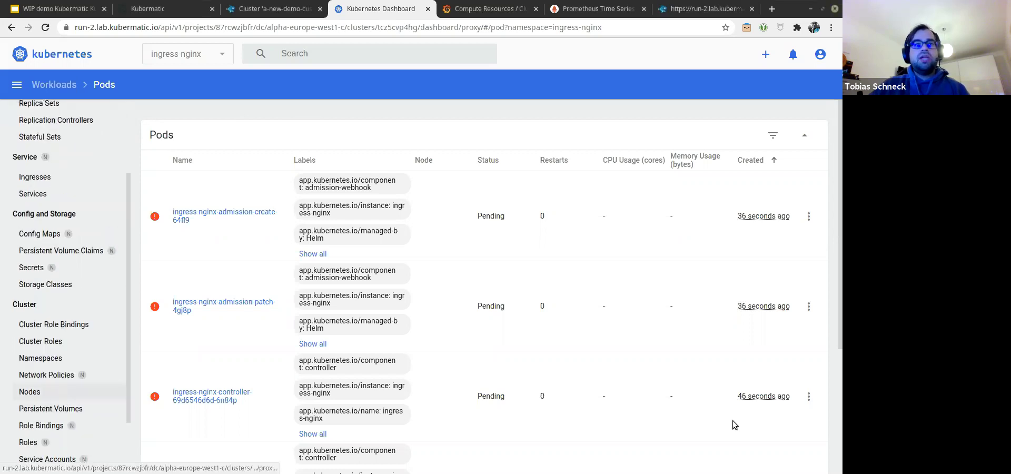
left_click(64, 396)
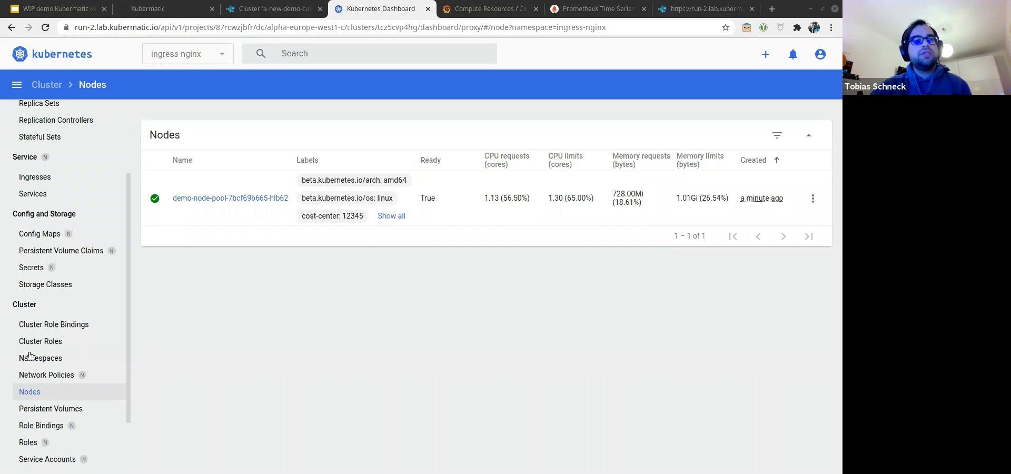
scroll(64, 433, "down", 3)
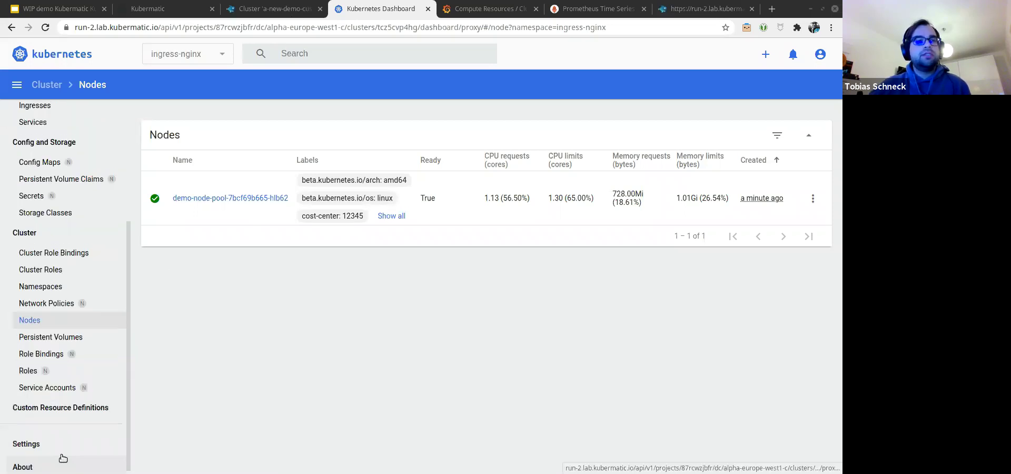
scroll(66, 411, "up", 1)
scroll(58, 242, "up", 3)
scroll(52, 209, "up", 2)
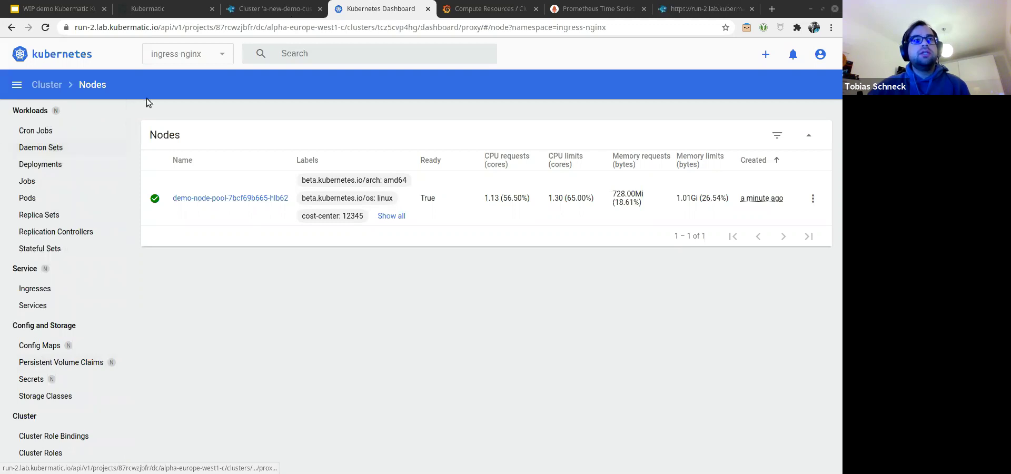
Step: Inspect the ingress-nginx-controller deployment showing 0/3 pods, then open the ingress-nginx Services list
left_click(46, 164)
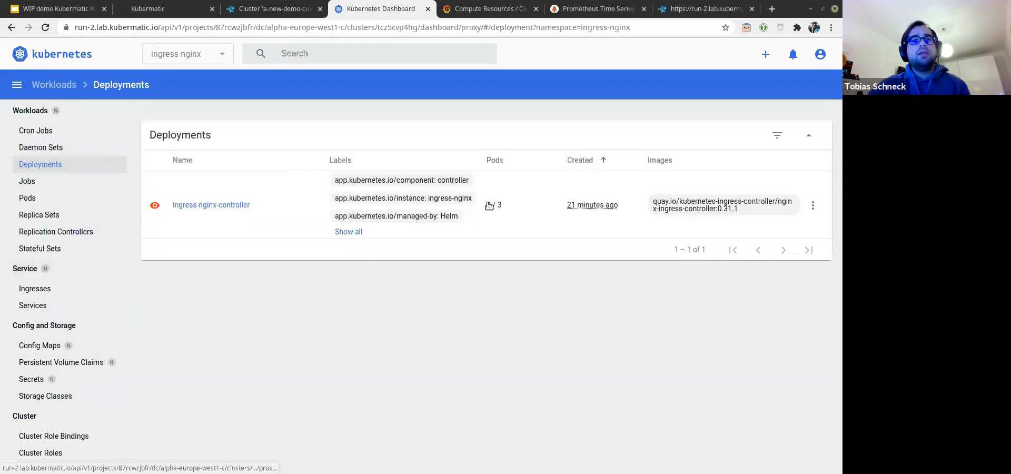
left_click(217, 206)
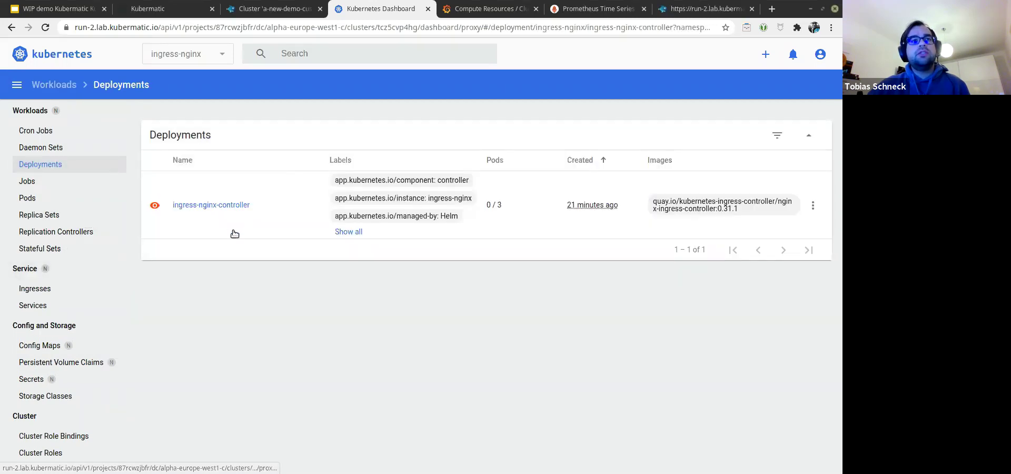
scroll(269, 234, "down", 4)
scroll(241, 266, "down", 4)
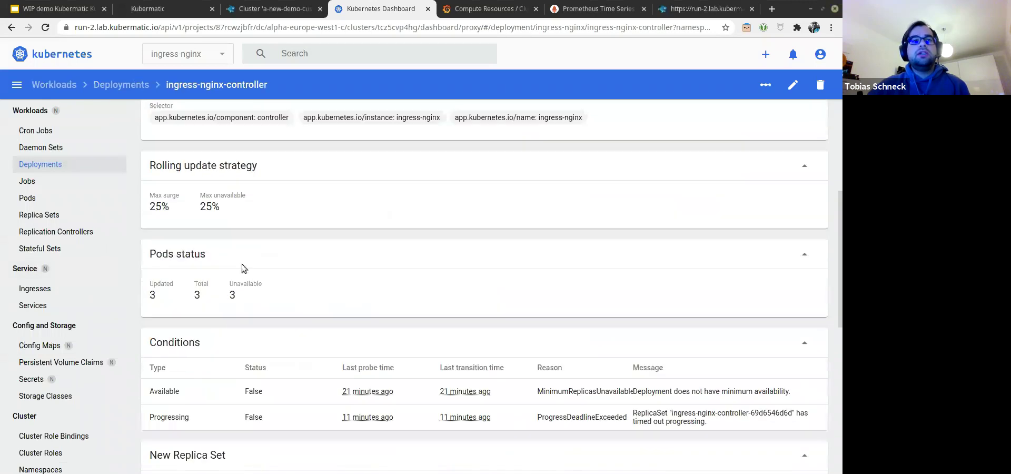
scroll(242, 264, "down", 5)
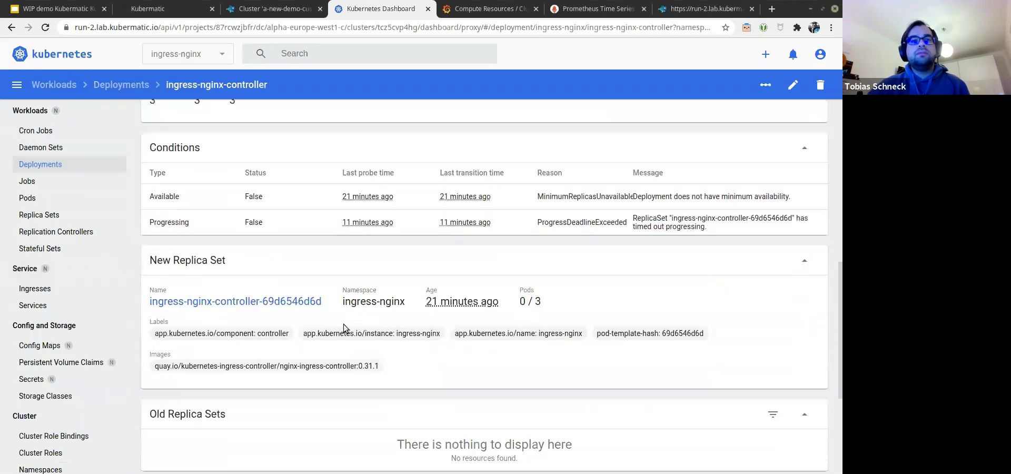
scroll(190, 265, "up", 1)
scroll(293, 312, "down", 1)
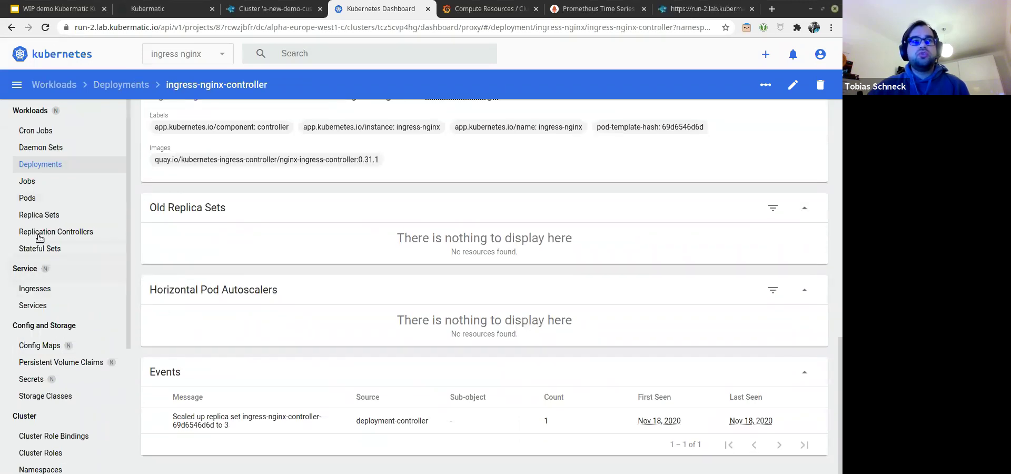
left_click(61, 306)
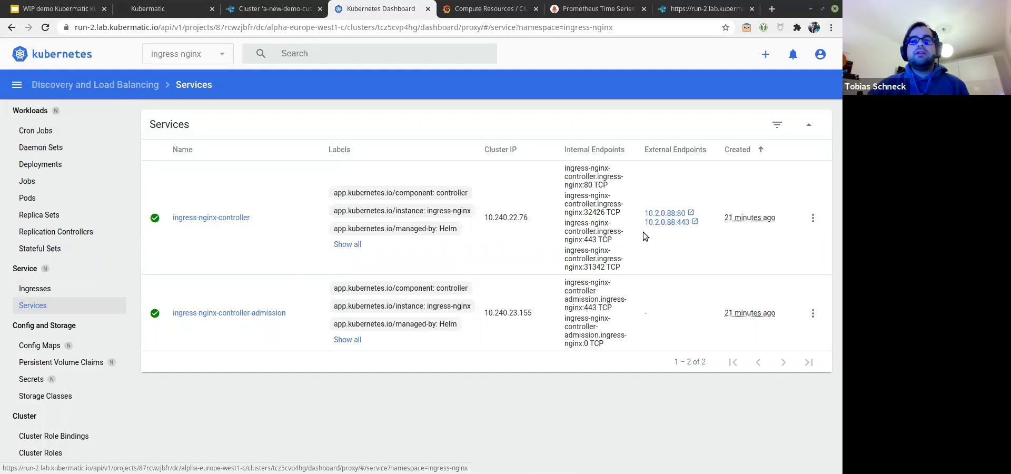
Step: Try the 10.2.0.88 endpoint, check ingress-nginx pods still ContainerCreating, then return to Kubermatic
left_click(676, 216)
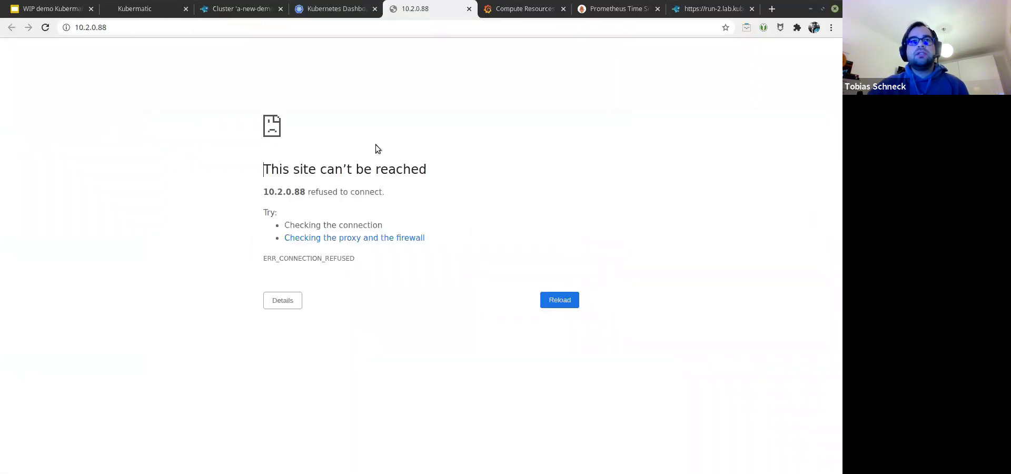
left_click(323, 9)
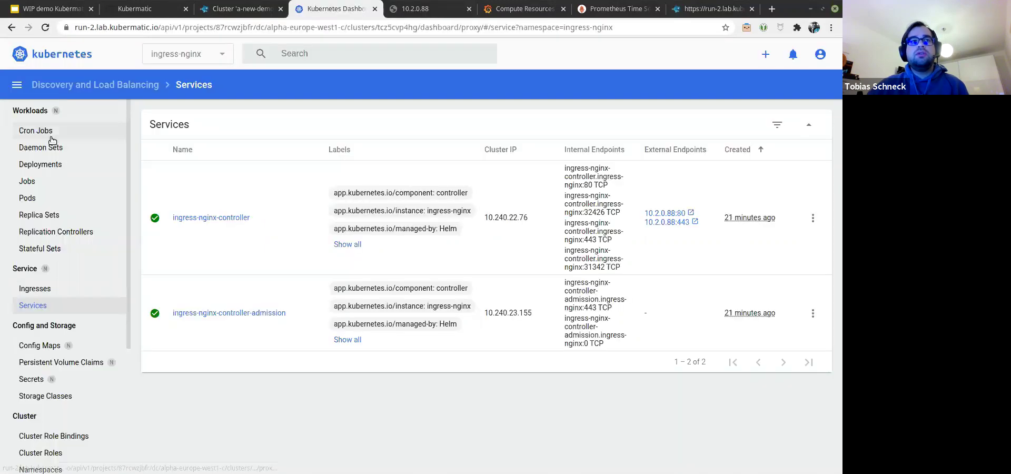
left_click(50, 197)
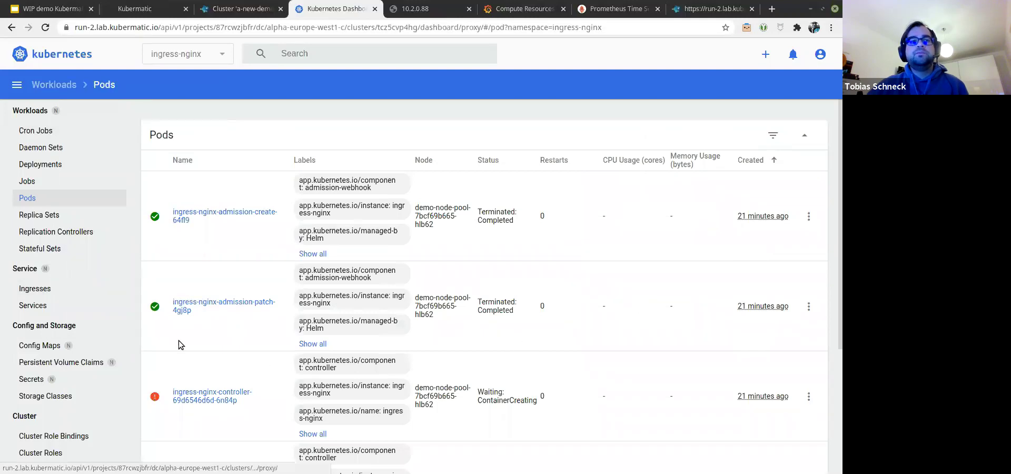
scroll(236, 274, "down", 2)
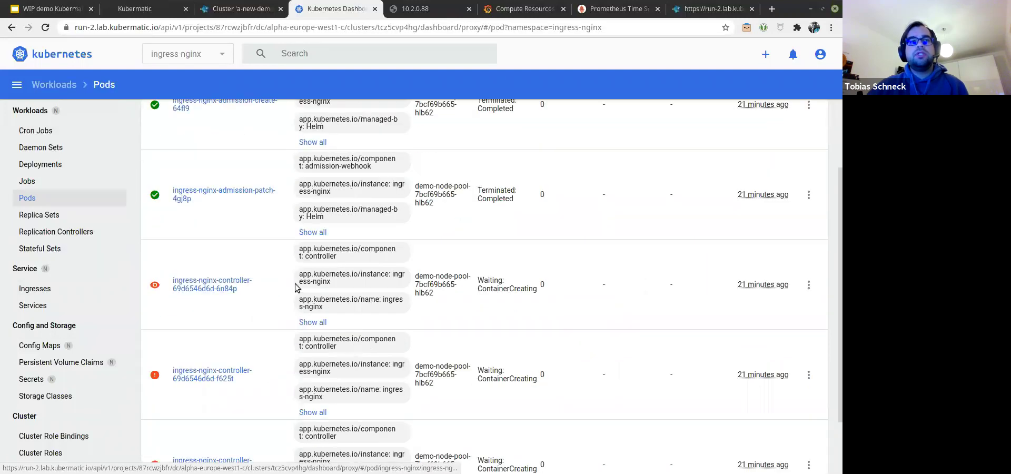
scroll(276, 298, "down", 1)
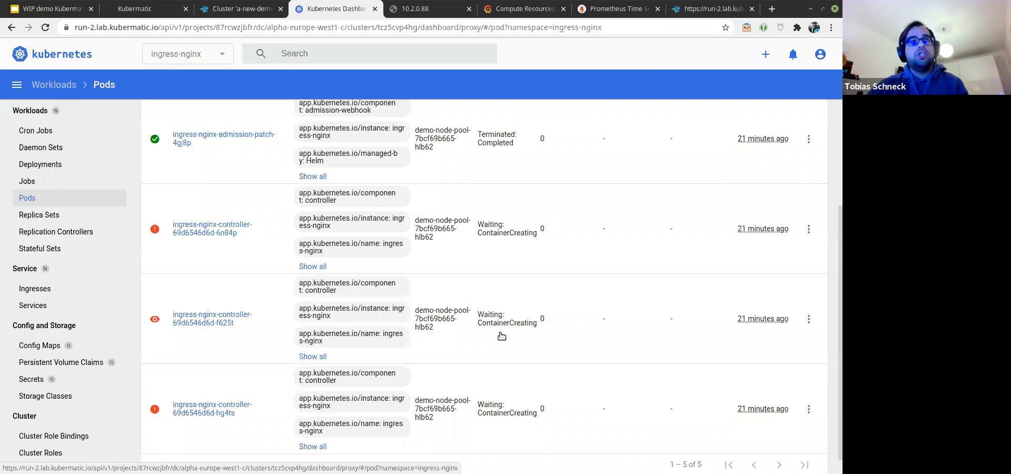
left_click(247, 9)
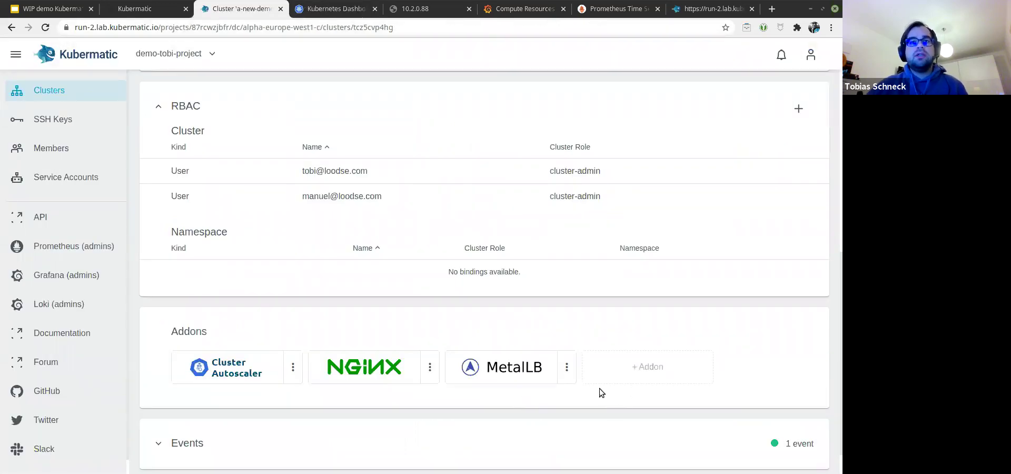
Step: Install the Echo Server addon with 3 replicas, ingress path 'echo' and continuous reconciliation
scroll(608, 411, "down", 1)
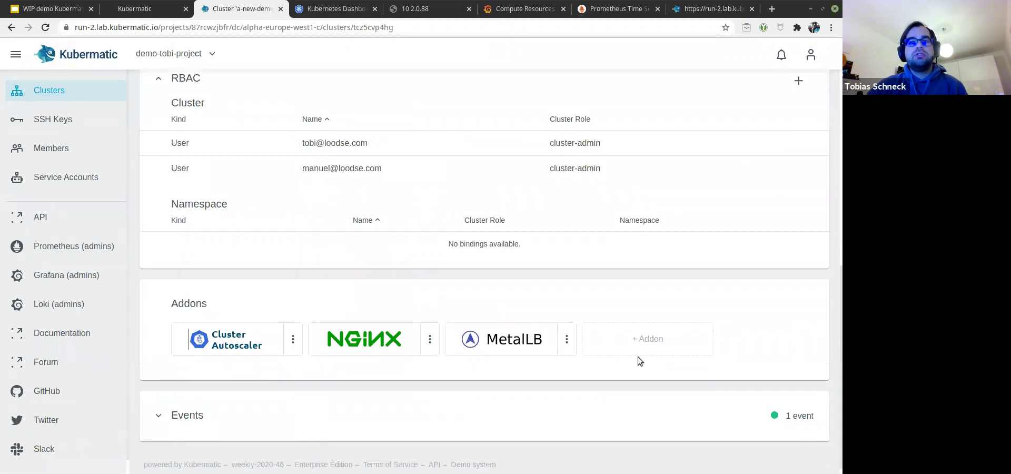
left_click(652, 350)
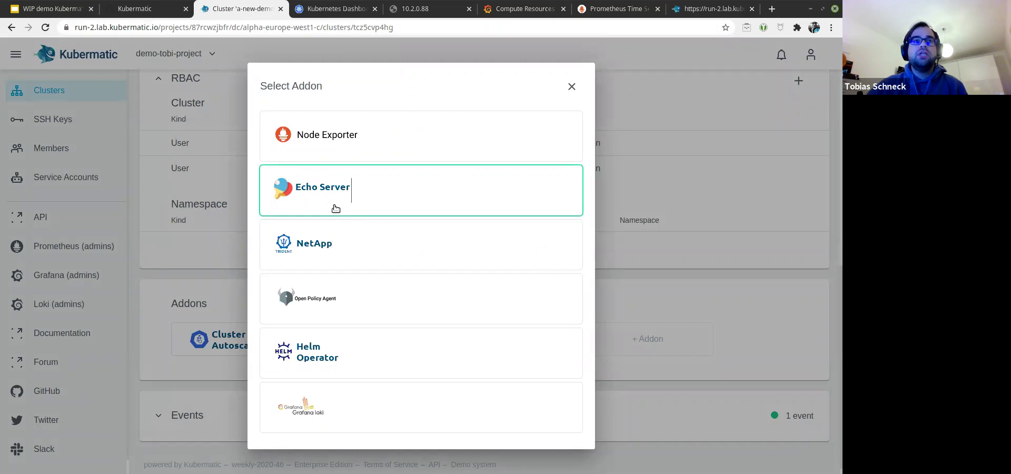
left_click(335, 209)
left_click(381, 251)
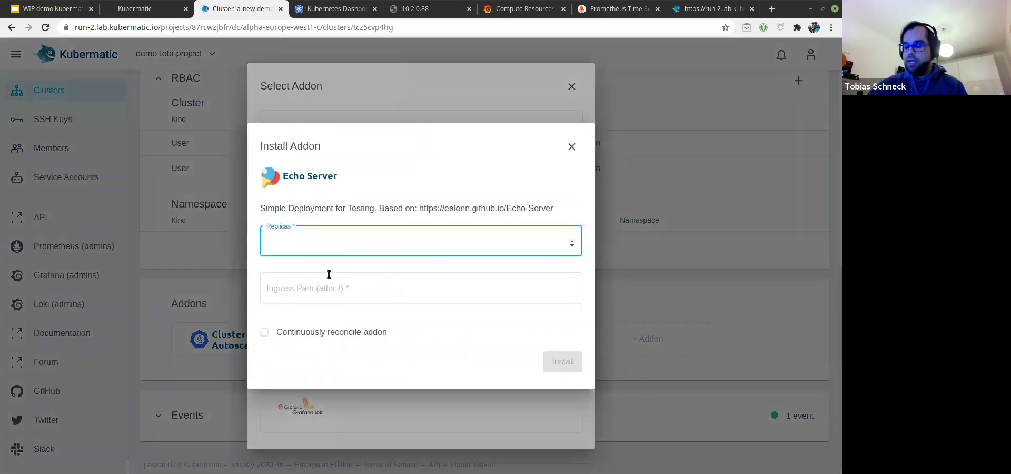
type("3")
left_click(269, 288)
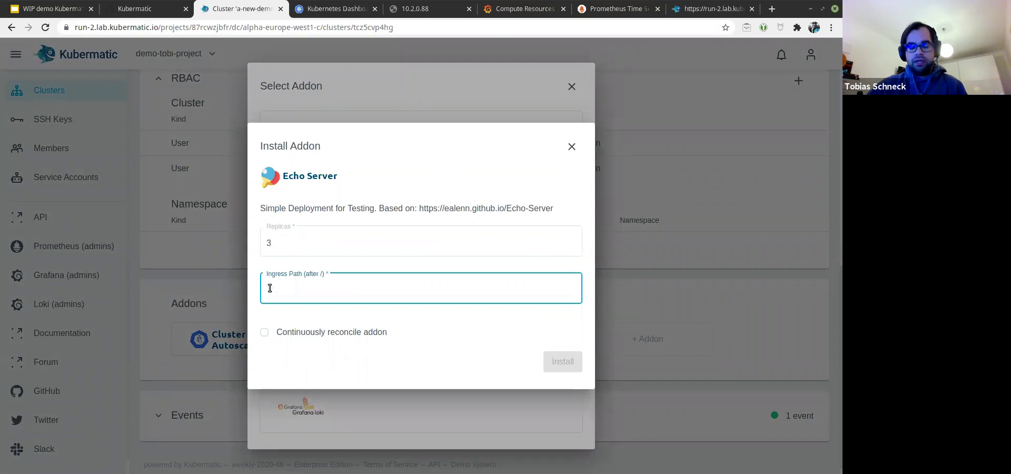
type("echo")
left_click(301, 332)
left_click(561, 363)
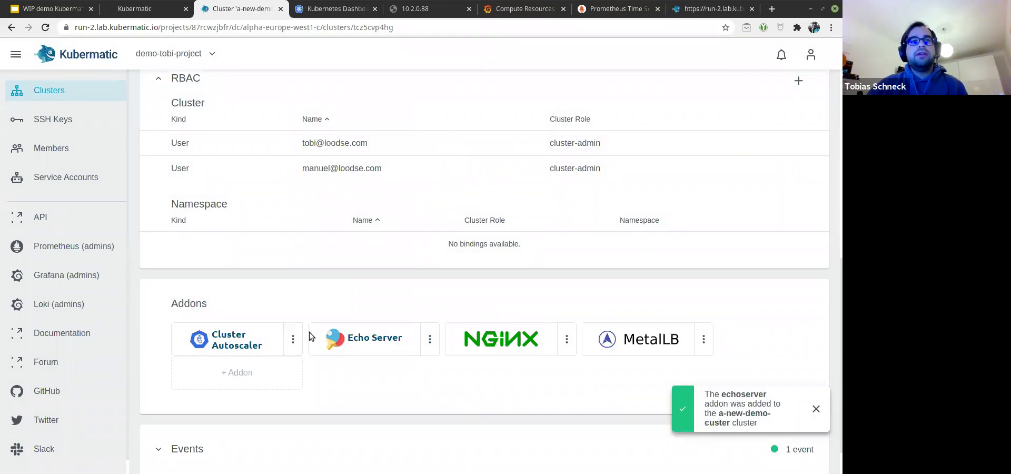
scroll(284, 424, "down", 2)
scroll(463, 369, "up", 1)
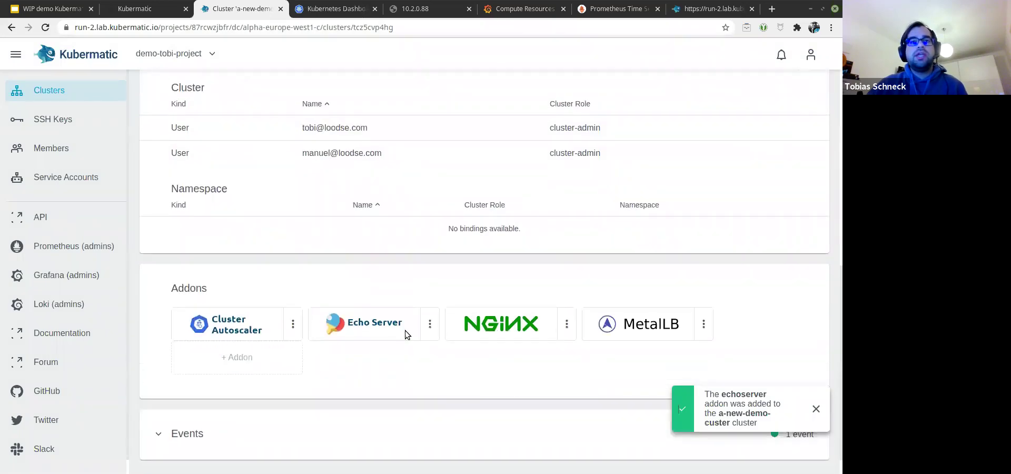
scroll(533, 409, "up", 5)
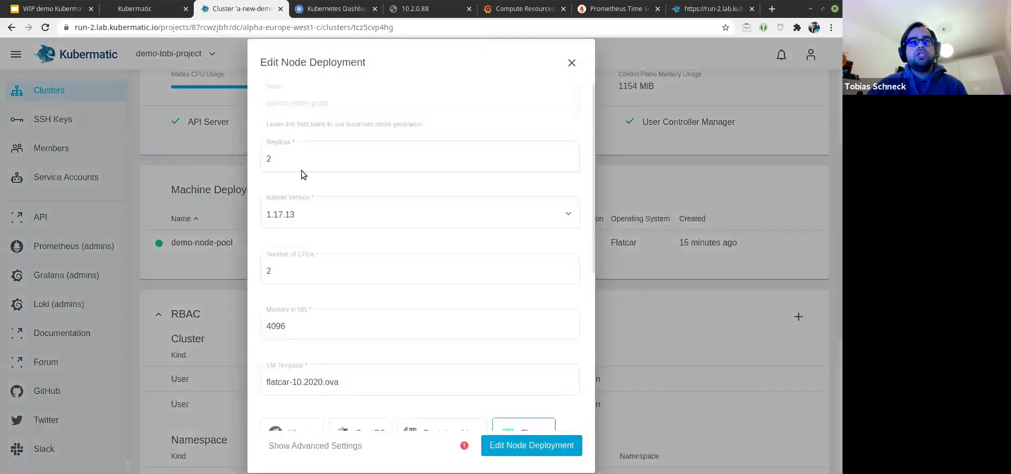
Step: Change demo-node-pool's Replicas from 2 to 3 and save the node deployment
left_click(310, 158)
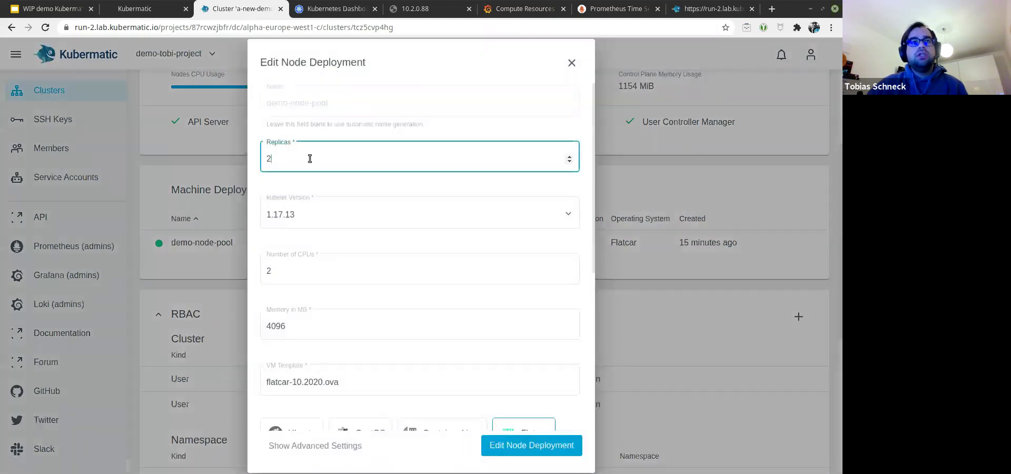
key("BackSpace")
type("3")
left_click(546, 456)
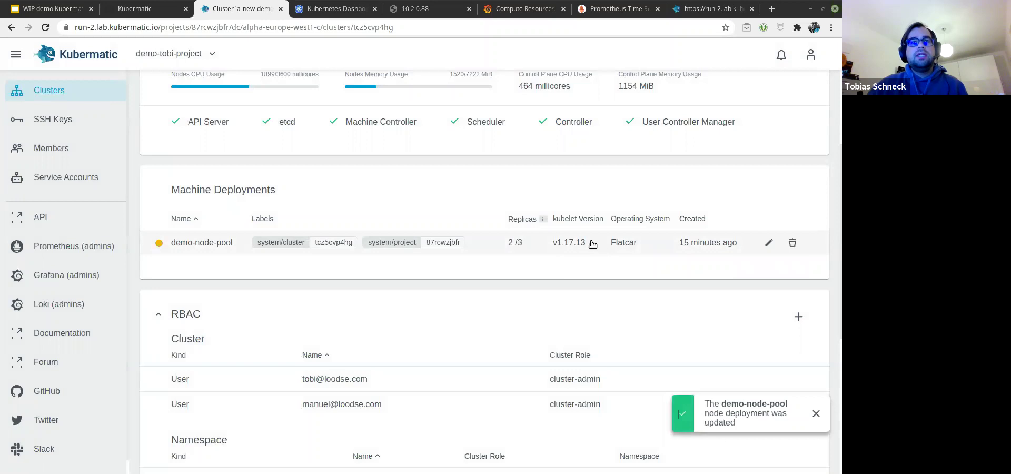
scroll(504, 267, "up", 1)
scroll(498, 271, "up", 3)
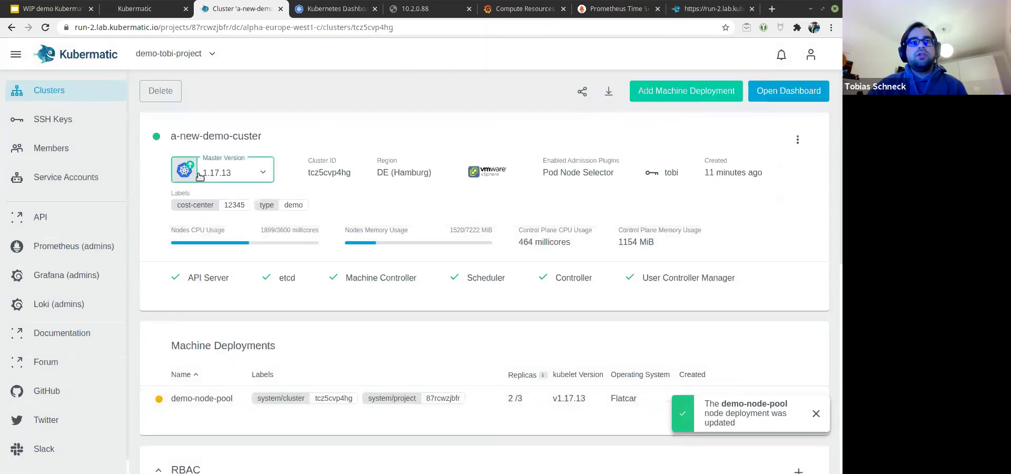
Step: Change the master version from 1.17.13 to 1.18.10, upgrading the machine deployments too
left_click(206, 173)
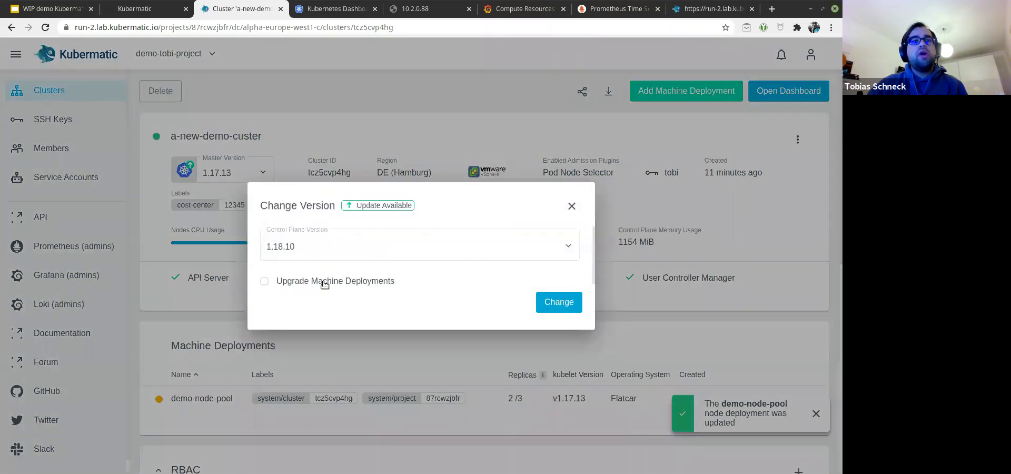
left_click(322, 282)
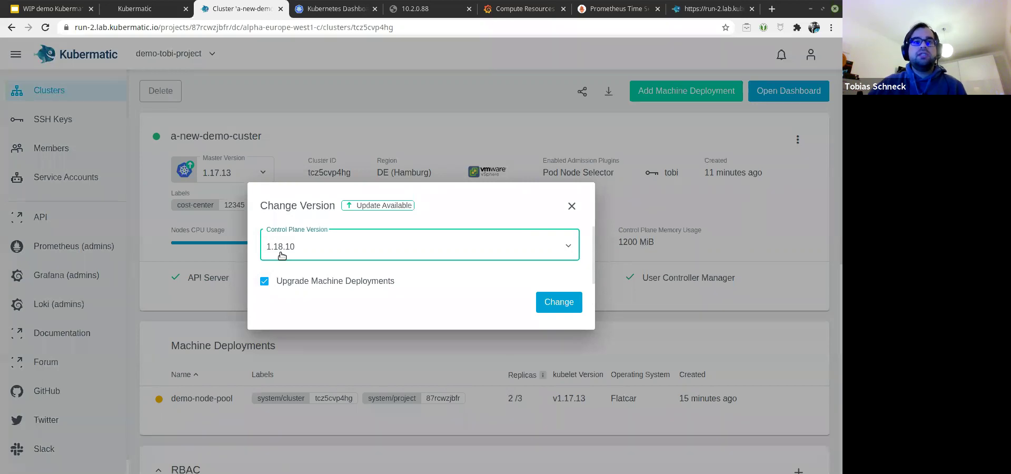
left_click(287, 217)
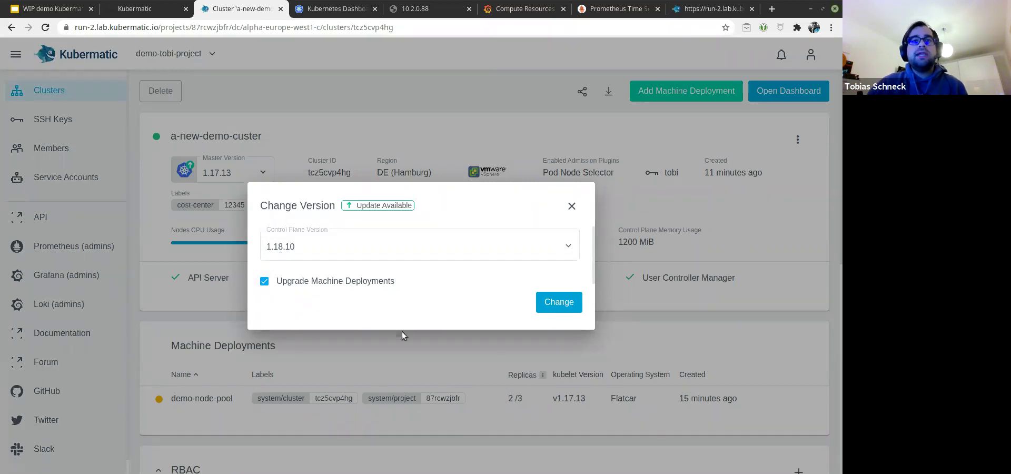
left_click(548, 301)
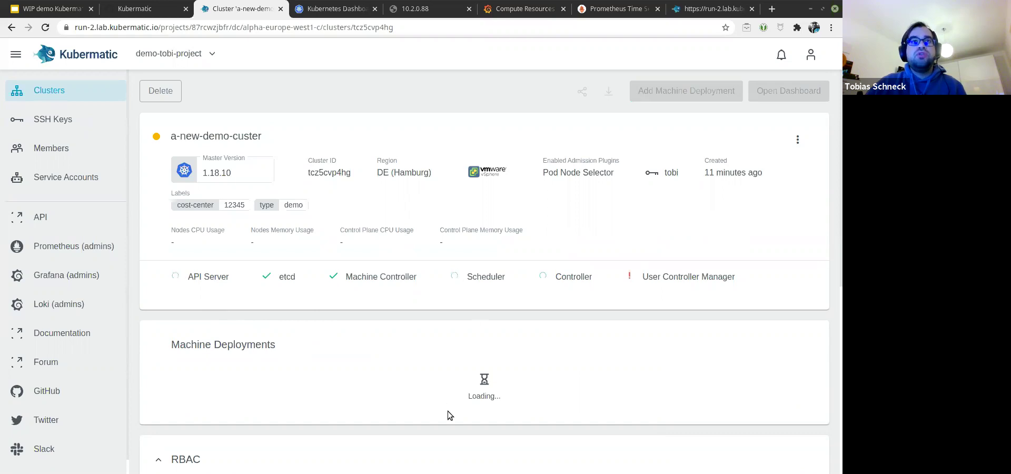
scroll(451, 395, "down", 3)
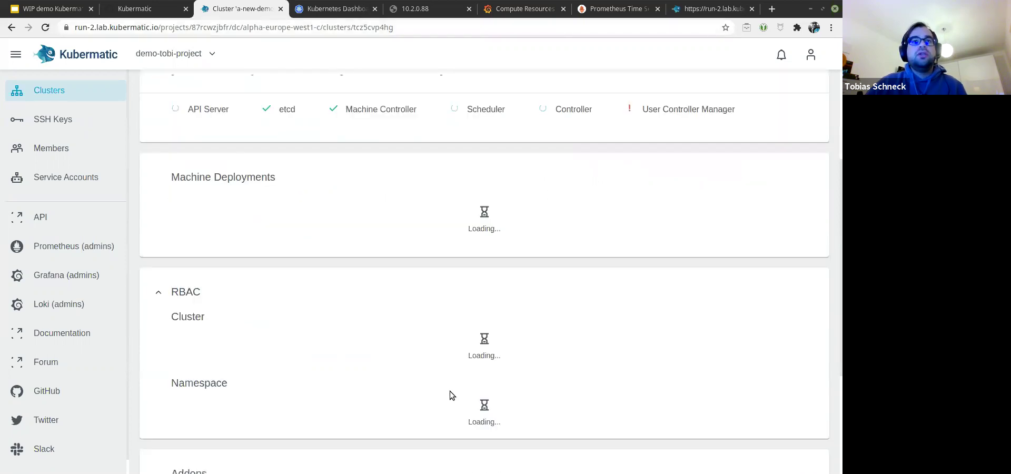
scroll(429, 385, "up", 3)
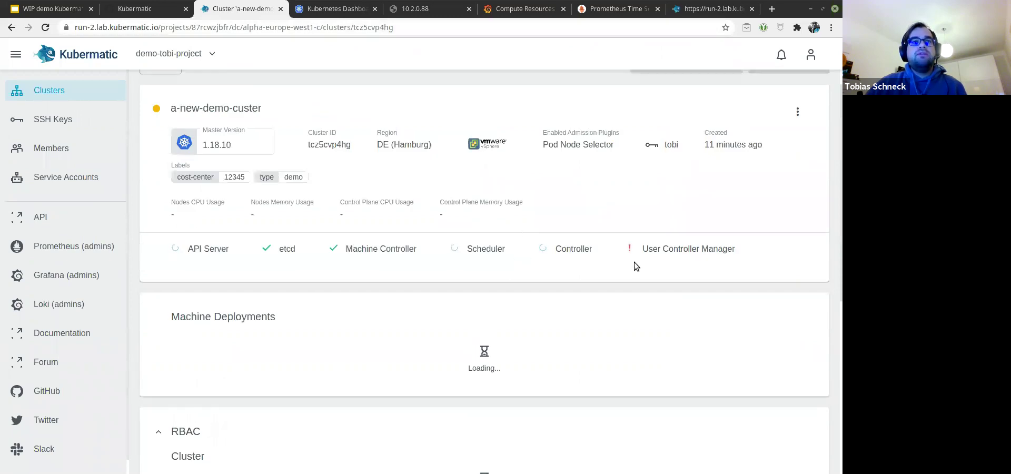
Step: Confirm the three echoserver pods are Running, after 10.2.0.88 failed to load on retry
left_click(337, 9)
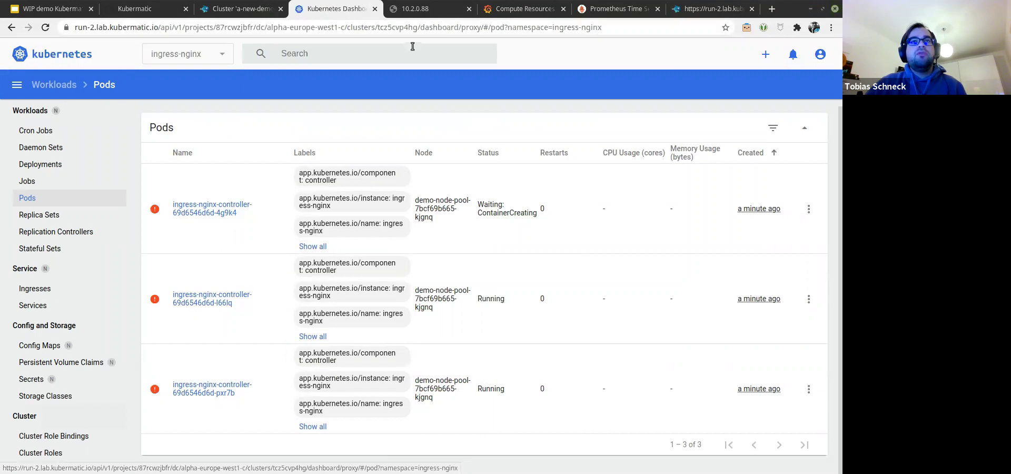
left_click(181, 58)
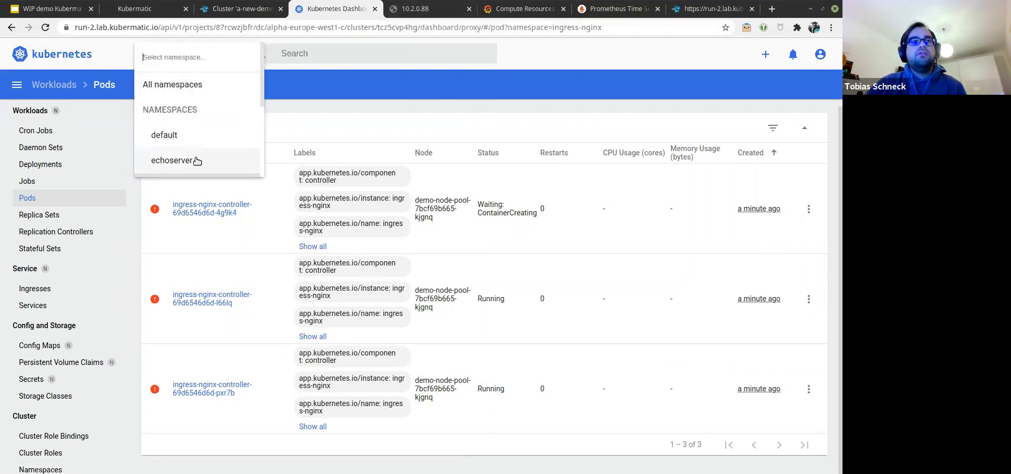
left_click(199, 160)
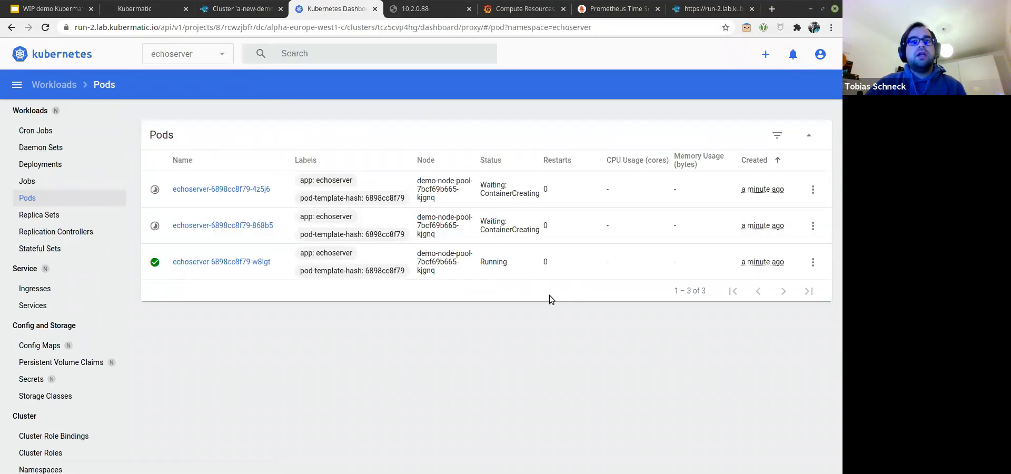
left_click(416, 12)
left_click(46, 29)
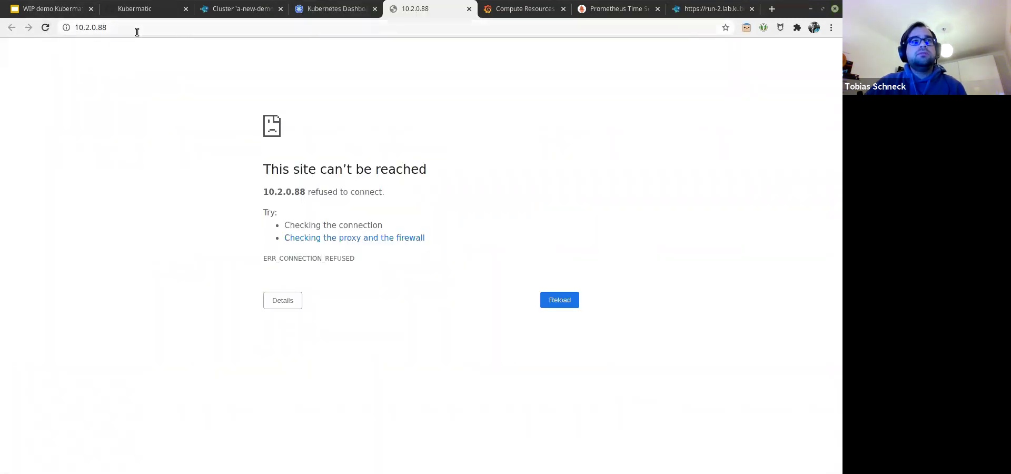
left_click(45, 24)
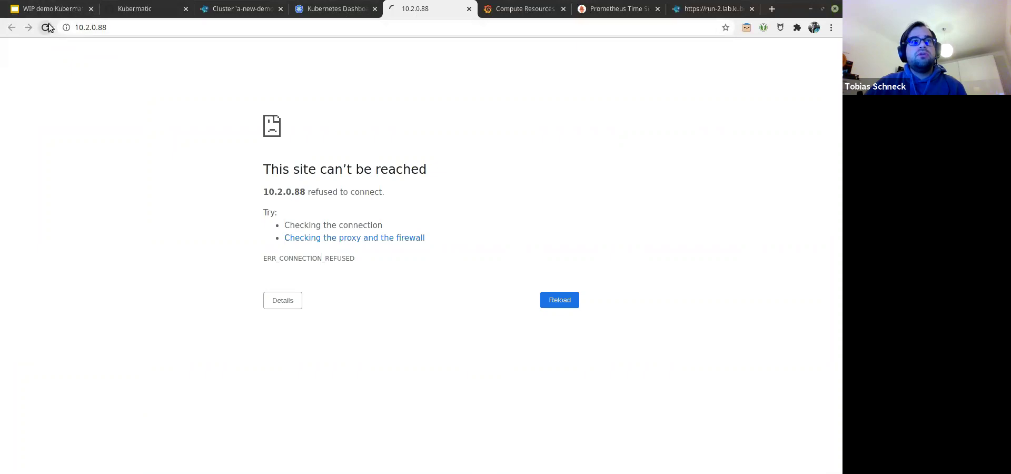
left_click(346, 12)
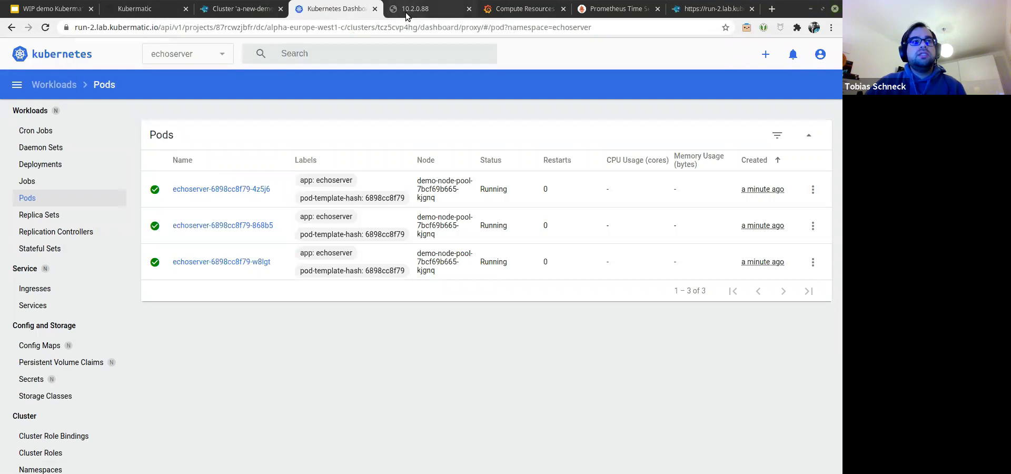
Step: List the ingress-nginx services and open the controller's 10.2.0.88:80 external endpoint
left_click(33, 304)
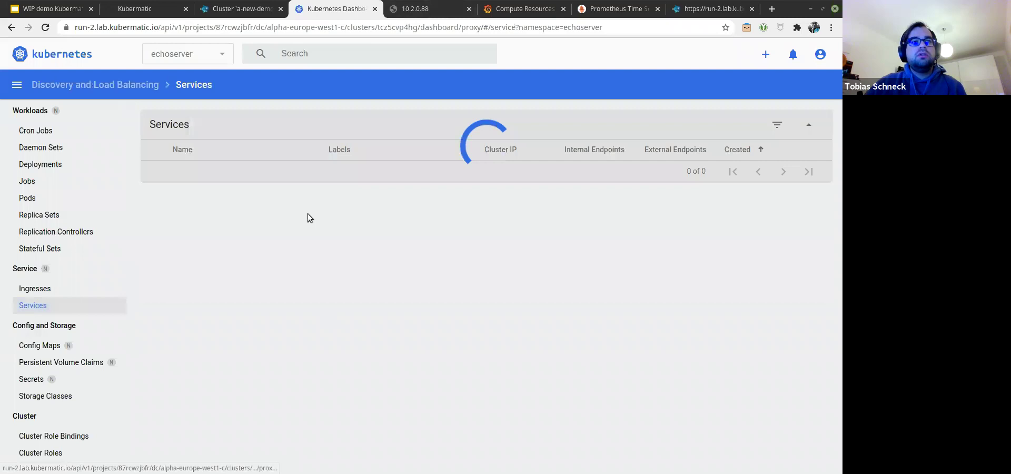
left_click(195, 54)
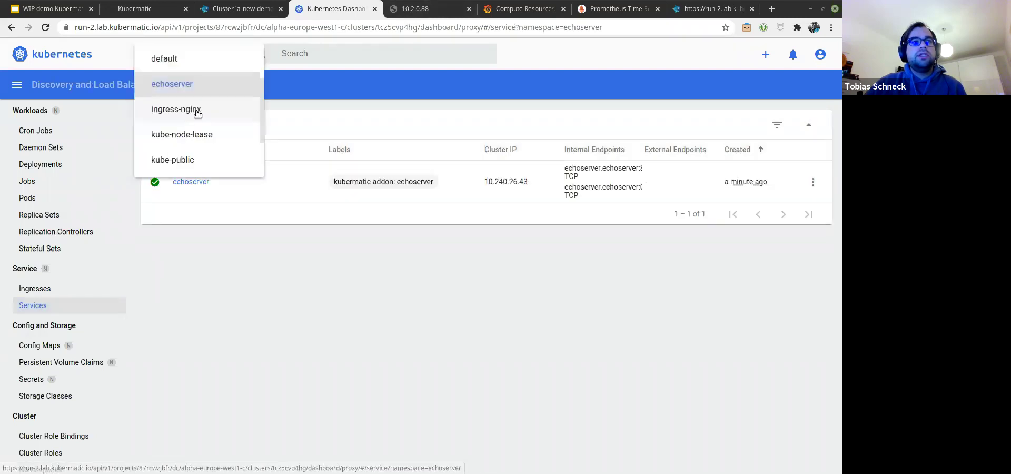
left_click(197, 111)
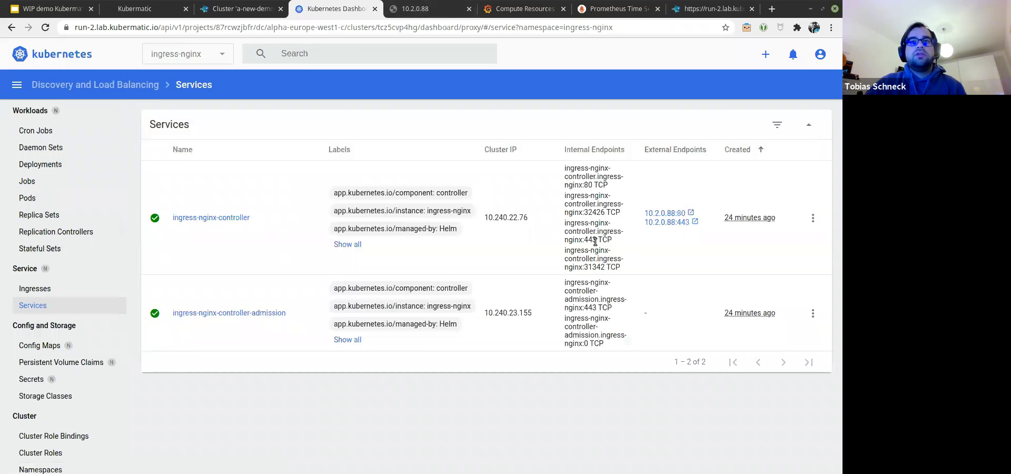
left_click(676, 214)
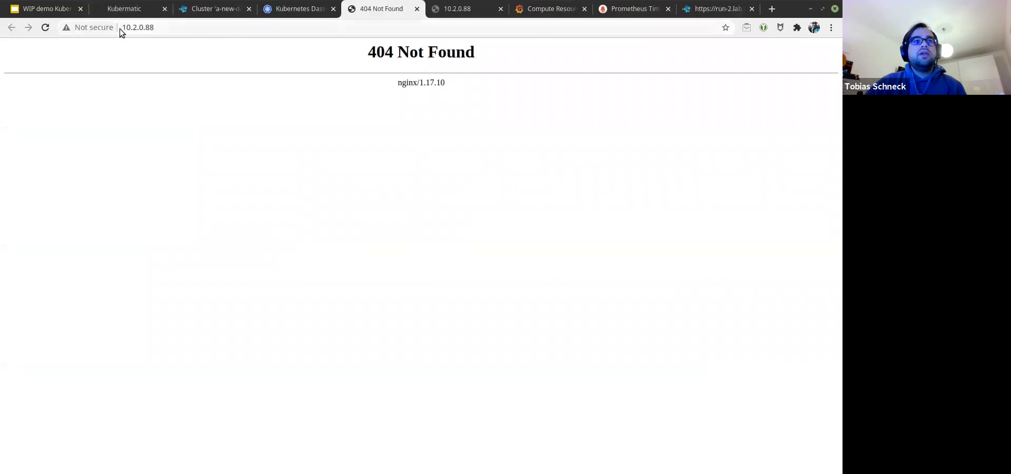
Step: Load and reload 10.2.0.88/echo, which still returns the nginx/1.17.10 404 Not Found page
left_click_drag(445, 83, 182, 64)
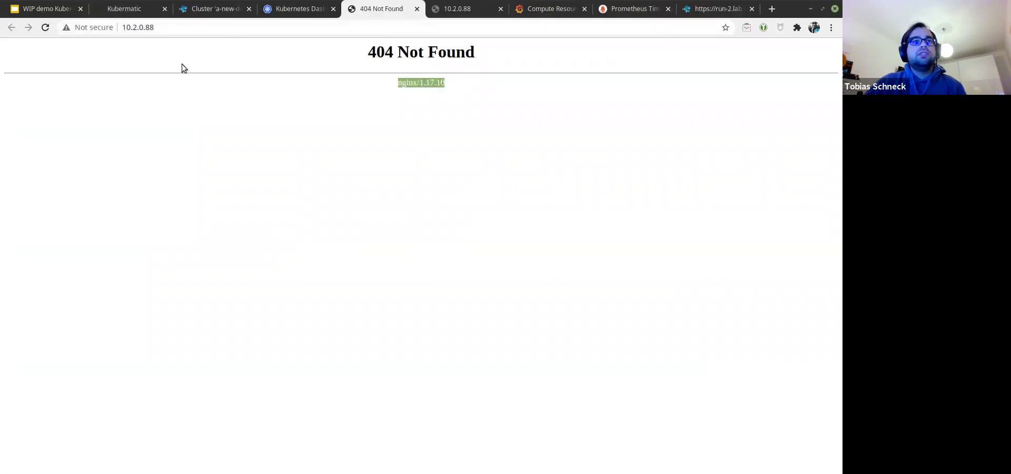
left_click(244, 29)
left_click(243, 29)
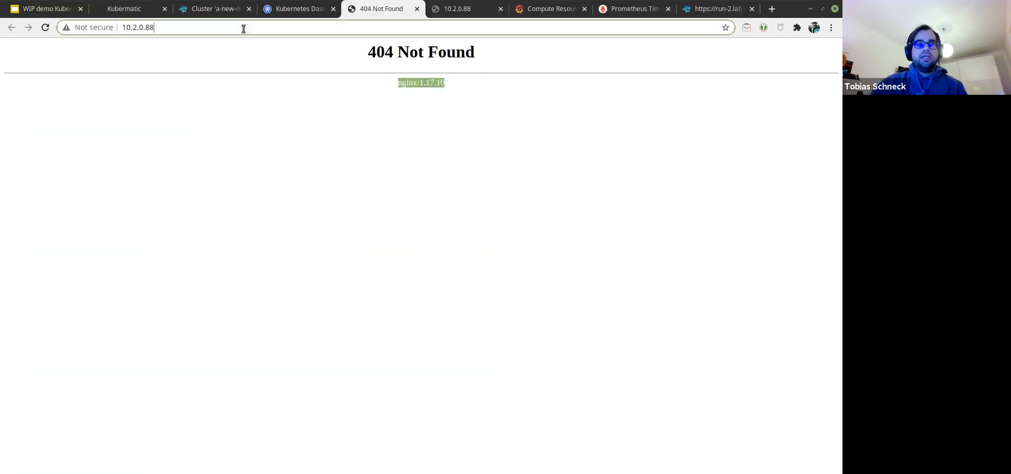
type("/echo")
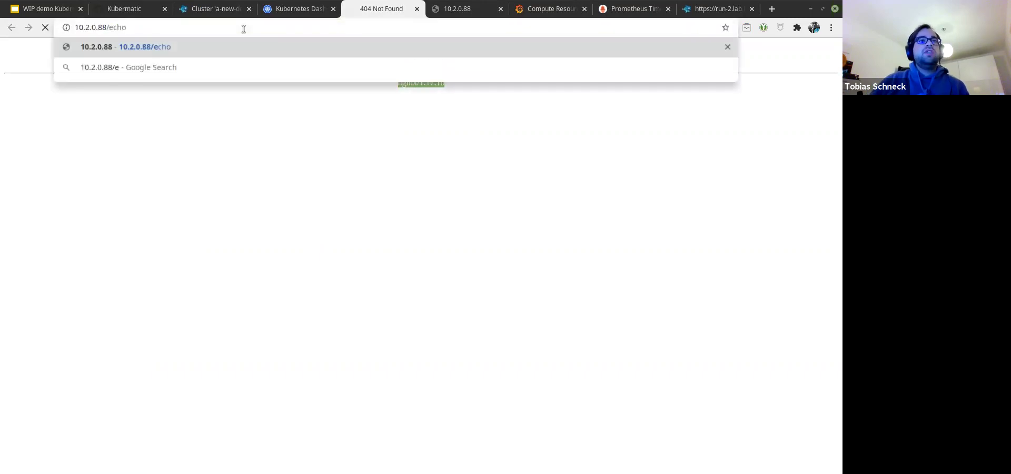
key("Return")
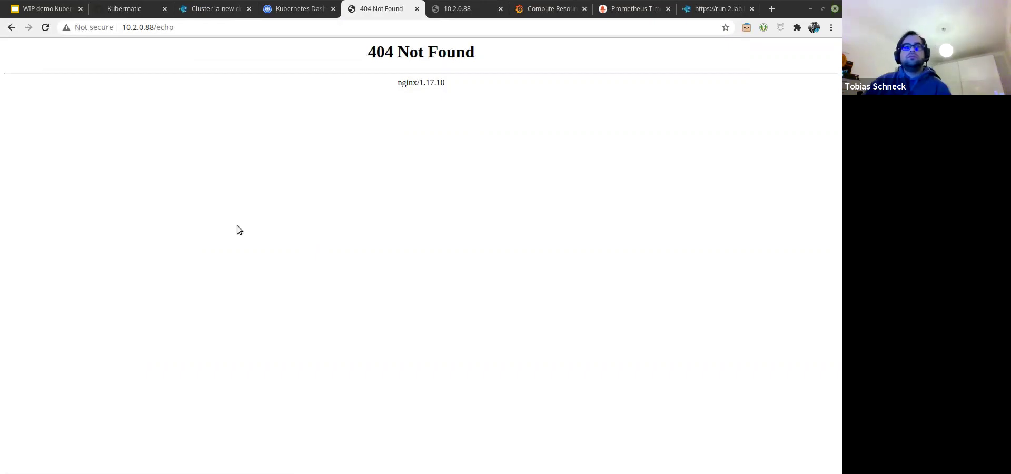
left_click(44, 28)
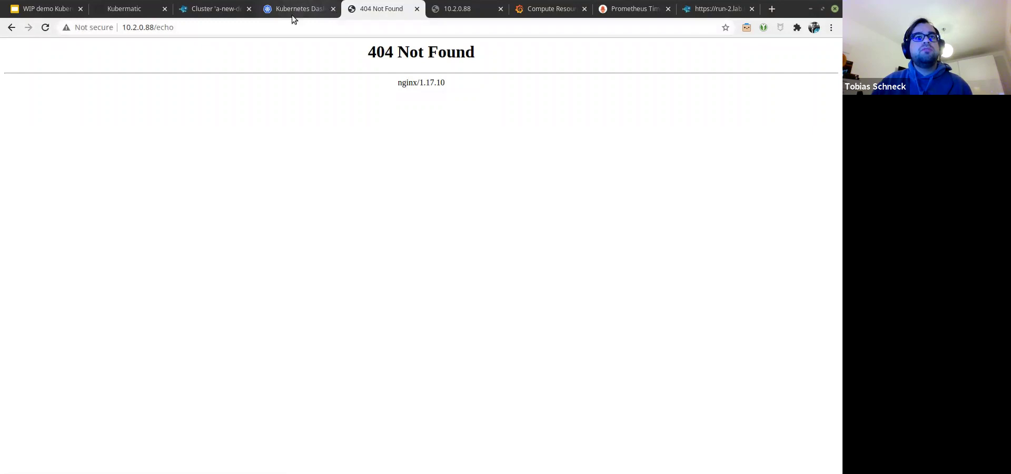
left_click(293, 15)
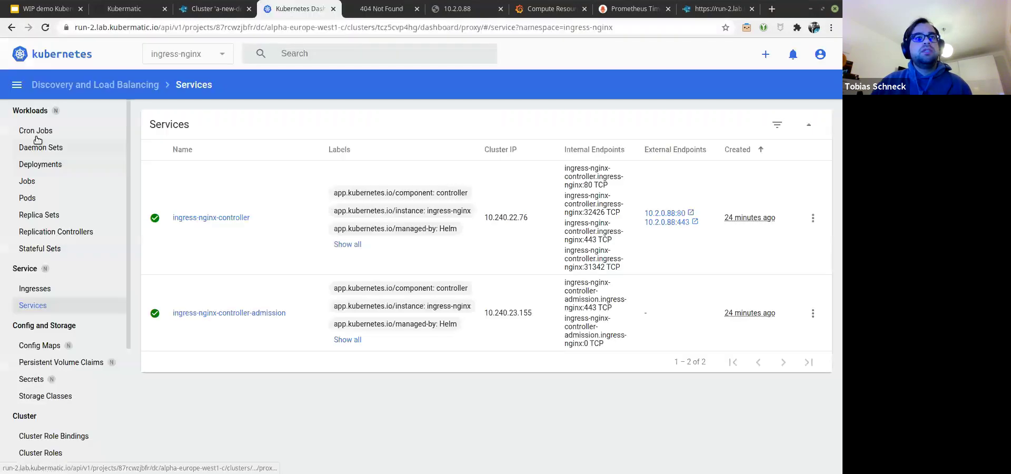
Step: Switch to the echoserver namespace and open the echoserver service details
left_click(212, 62)
left_click(191, 156)
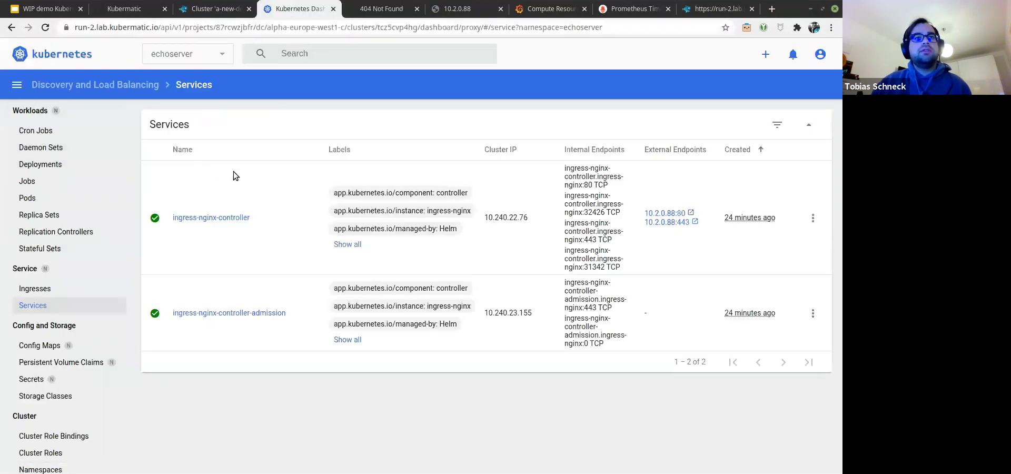
left_click(192, 181)
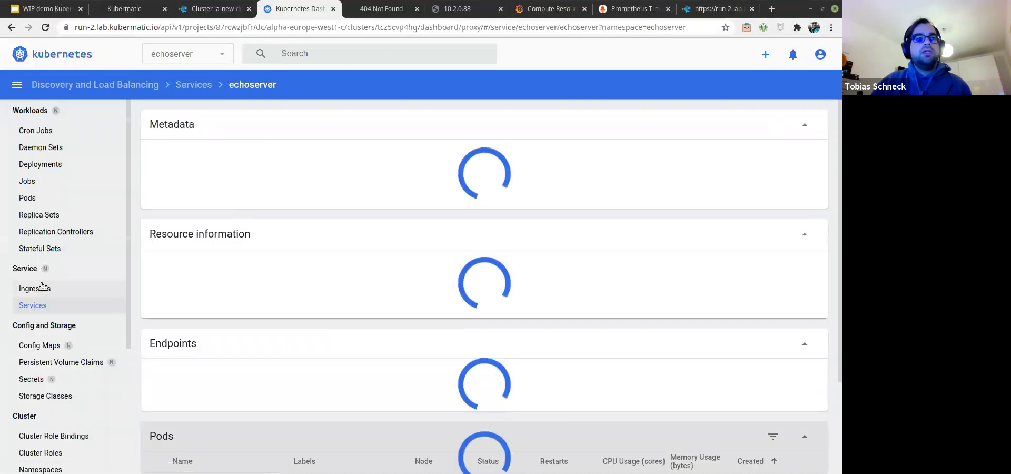
Step: Inspect the echoserver ingress YAML, confirming class nginx and path /echo, without changes
left_click(43, 287)
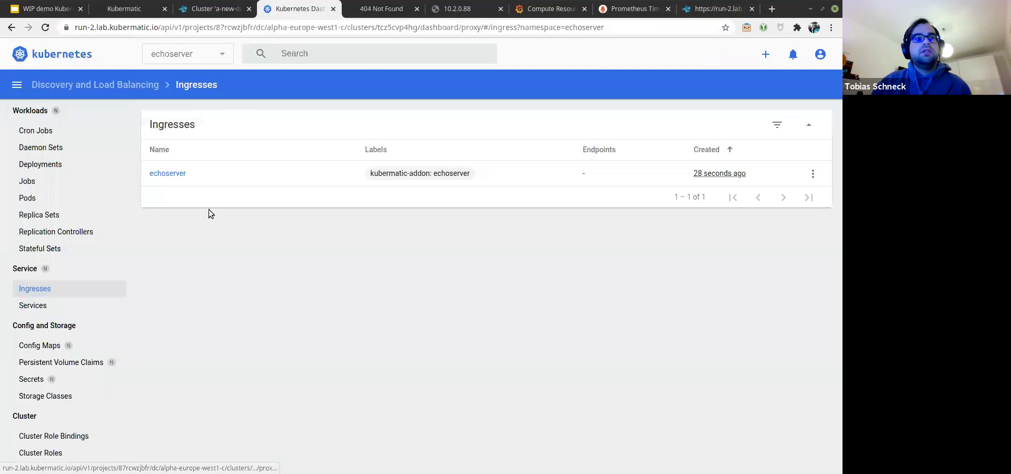
left_click(168, 173)
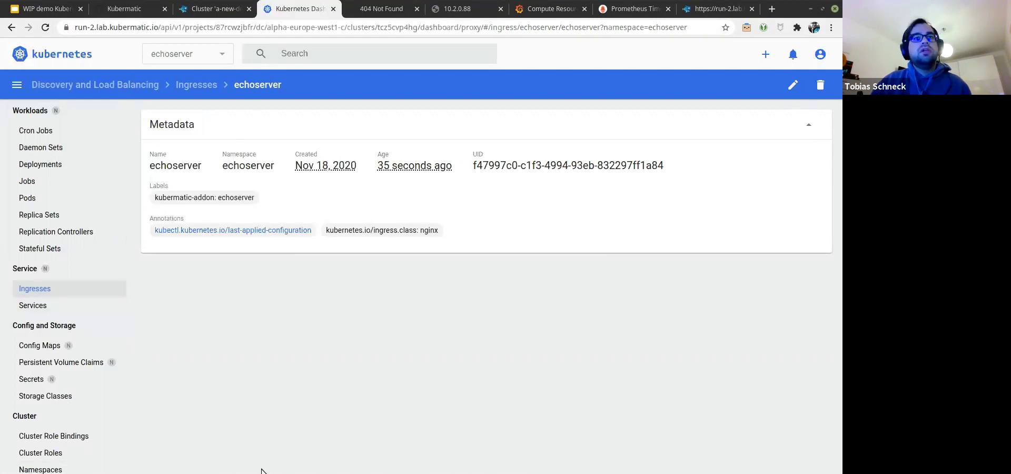
left_click(793, 85)
scroll(324, 262, "down", 5)
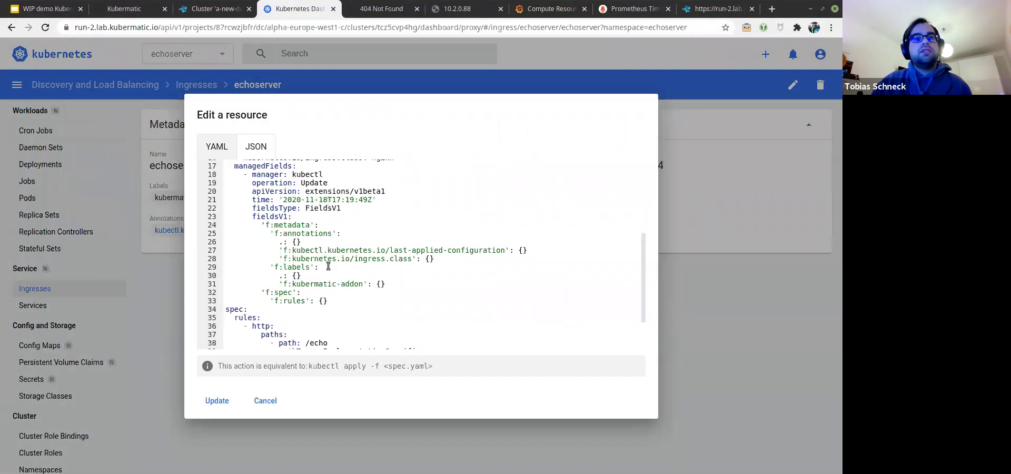
key("Escape")
left_click(436, 9)
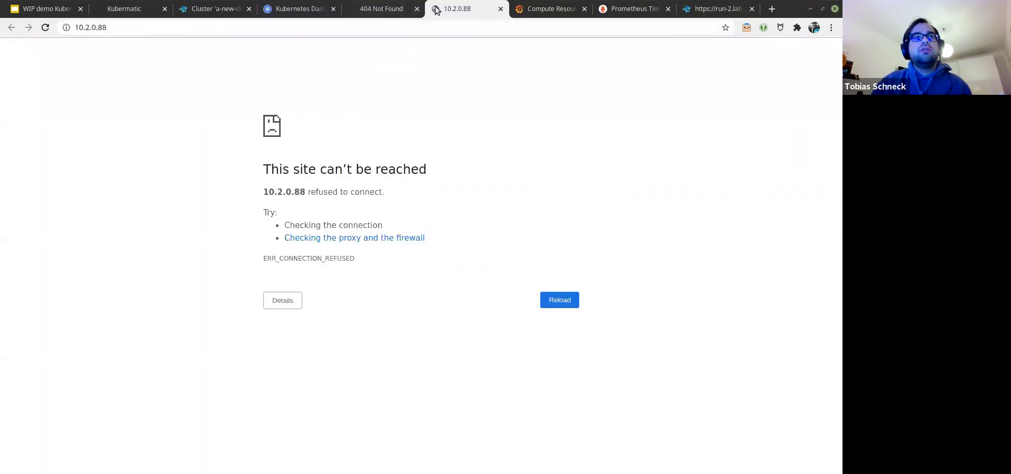
Step: Reload 10.2.0.88/echo to get the echoserver's JSON reply and scroll through it
left_click(379, 9)
left_click(49, 27)
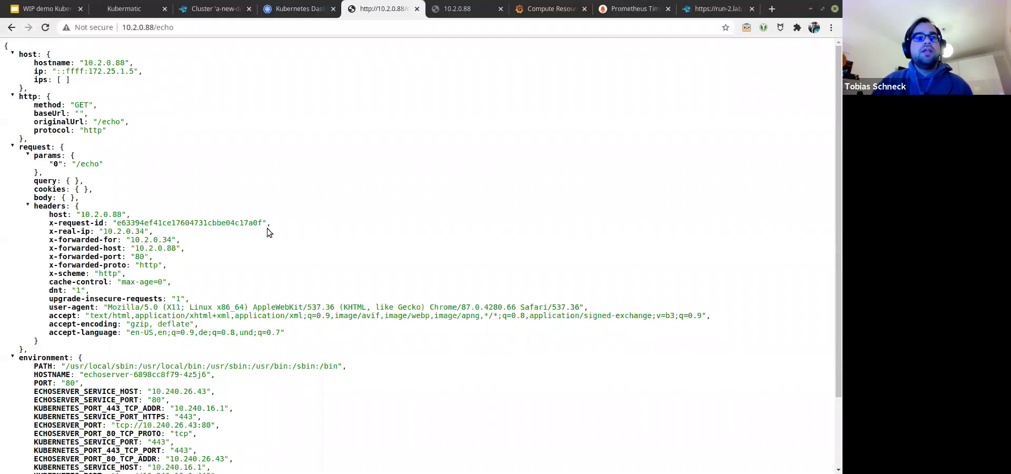
left_click_drag(4, 47, 9, 80)
left_click(296, 156)
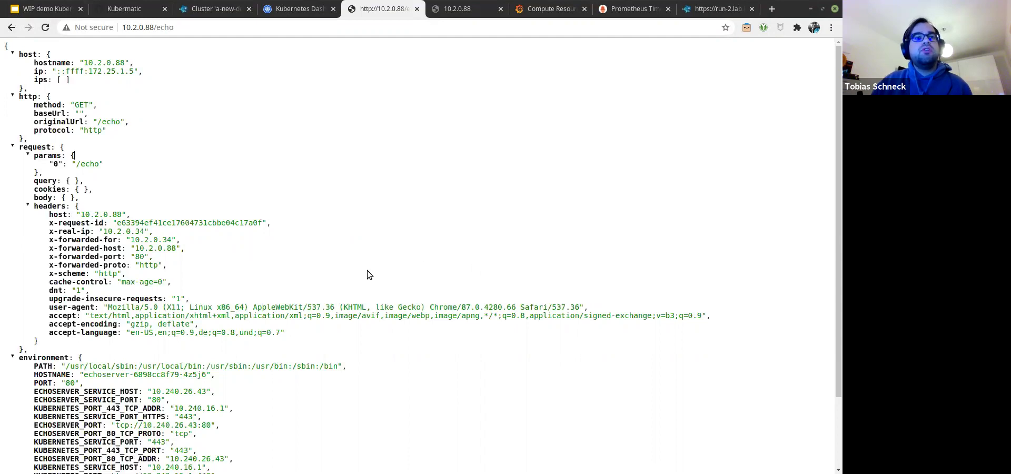
scroll(364, 245, "down", 3)
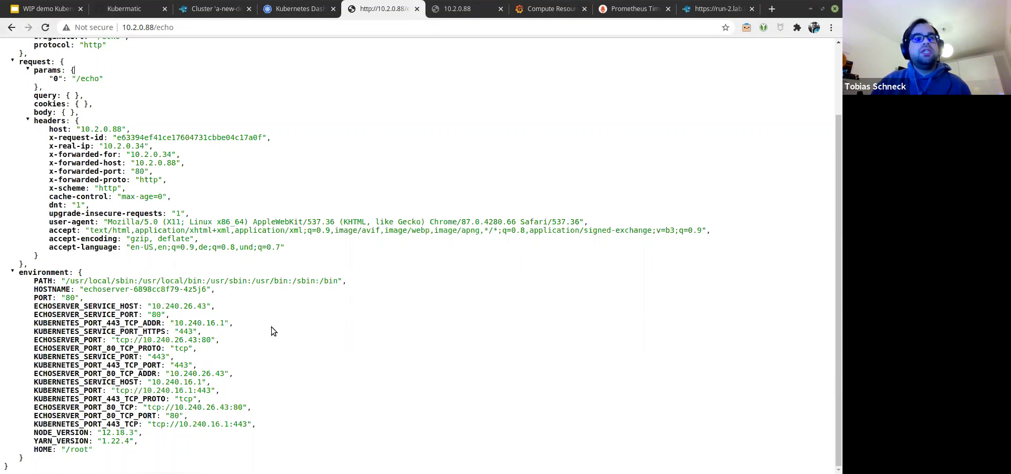
left_click(305, 11)
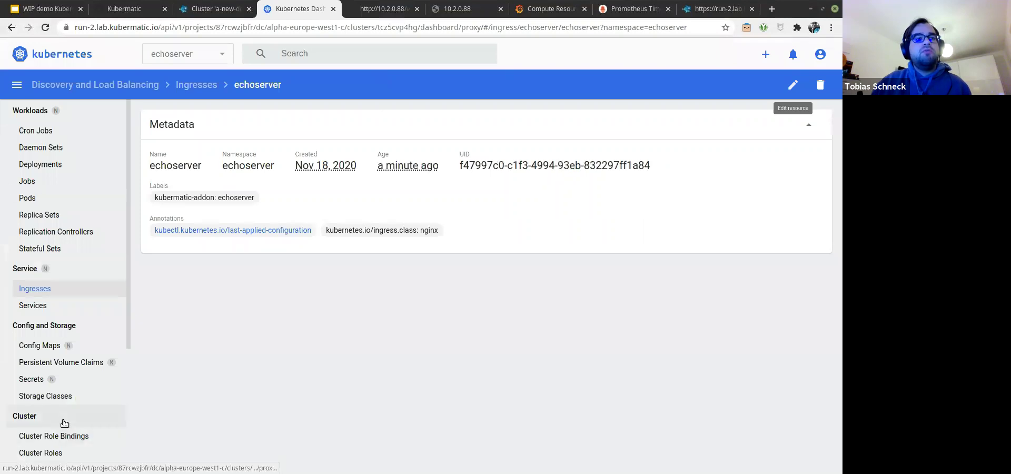
Step: Check the dashboard's Nodes list: four nodes, one not yet Ready
scroll(64, 423, "down", 2)
left_click(61, 391)
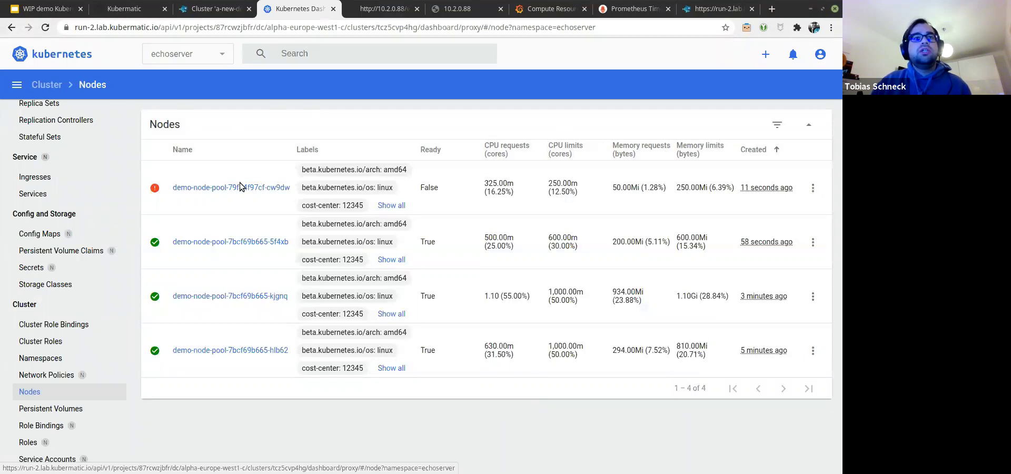
left_click(221, 12)
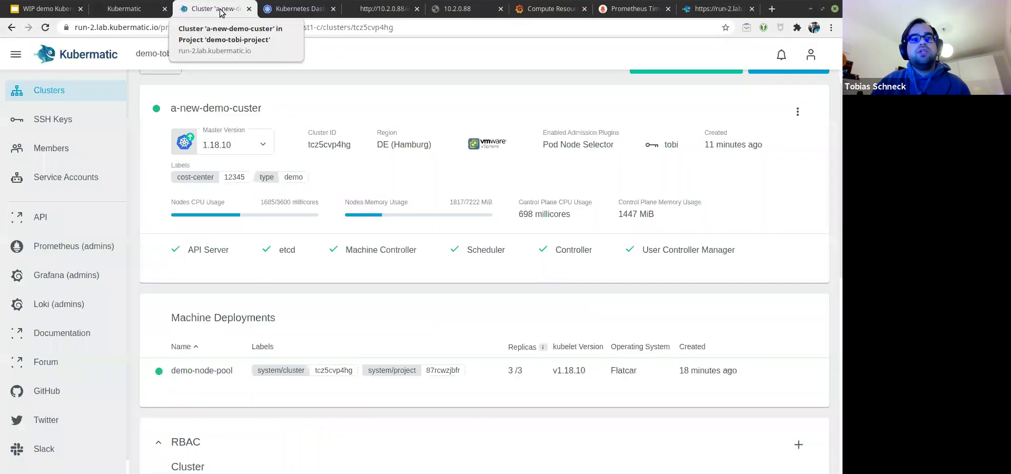
Step: View demo-node-pool's nodes: one unhealthy v1.18.10 node and three on v1.17.13
left_click(554, 375)
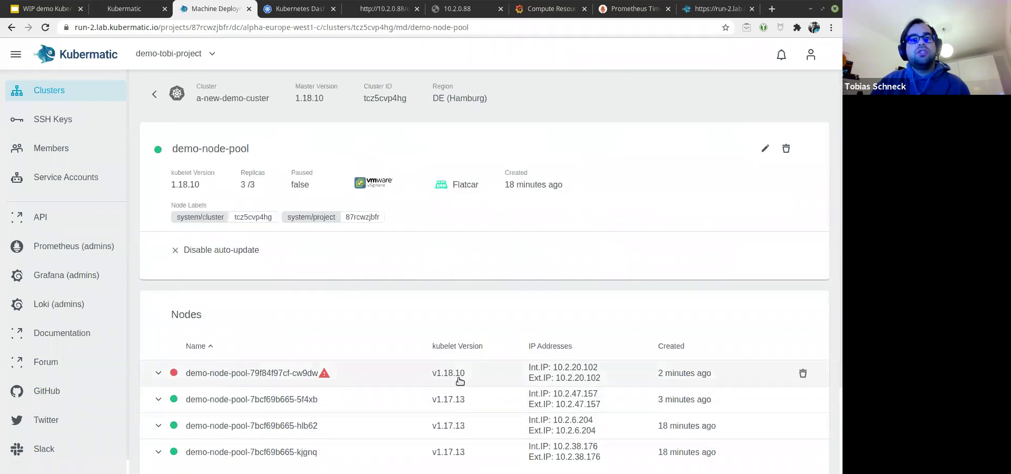
scroll(343, 376, "down", 1)
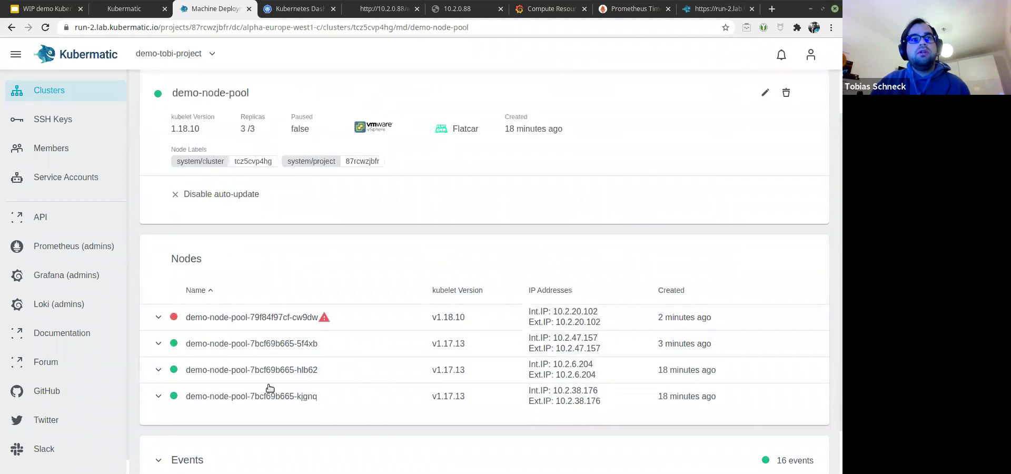